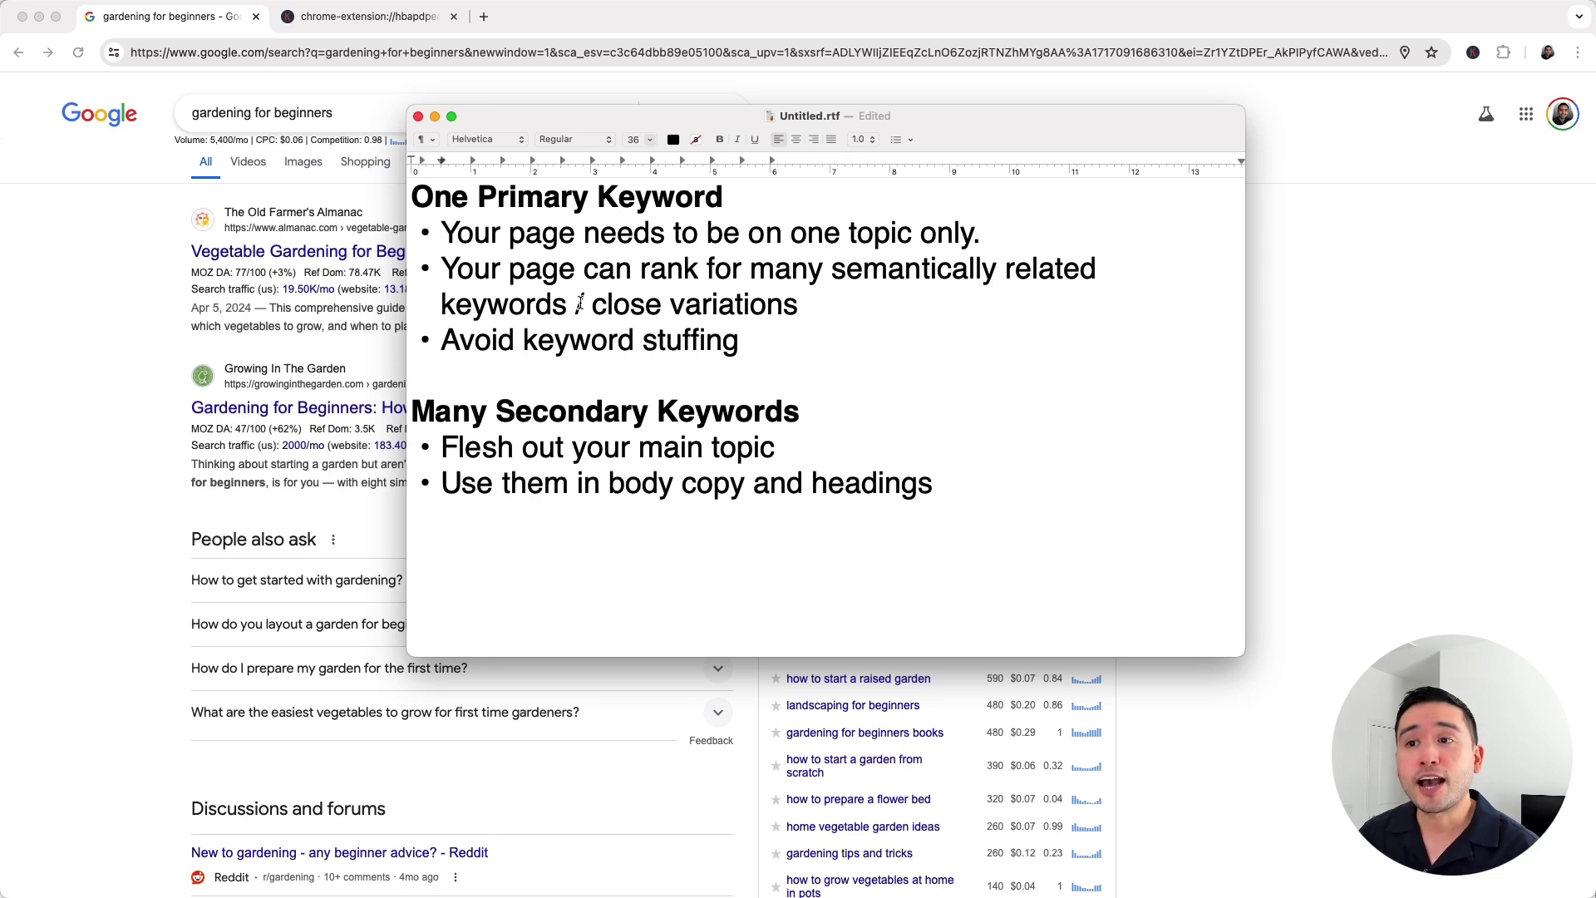
- Review the notes under One Primary Keyword, highlighting the points on a single topic, related-keyword ranking and keyword stuffing
drag(558, 235, 984, 235)
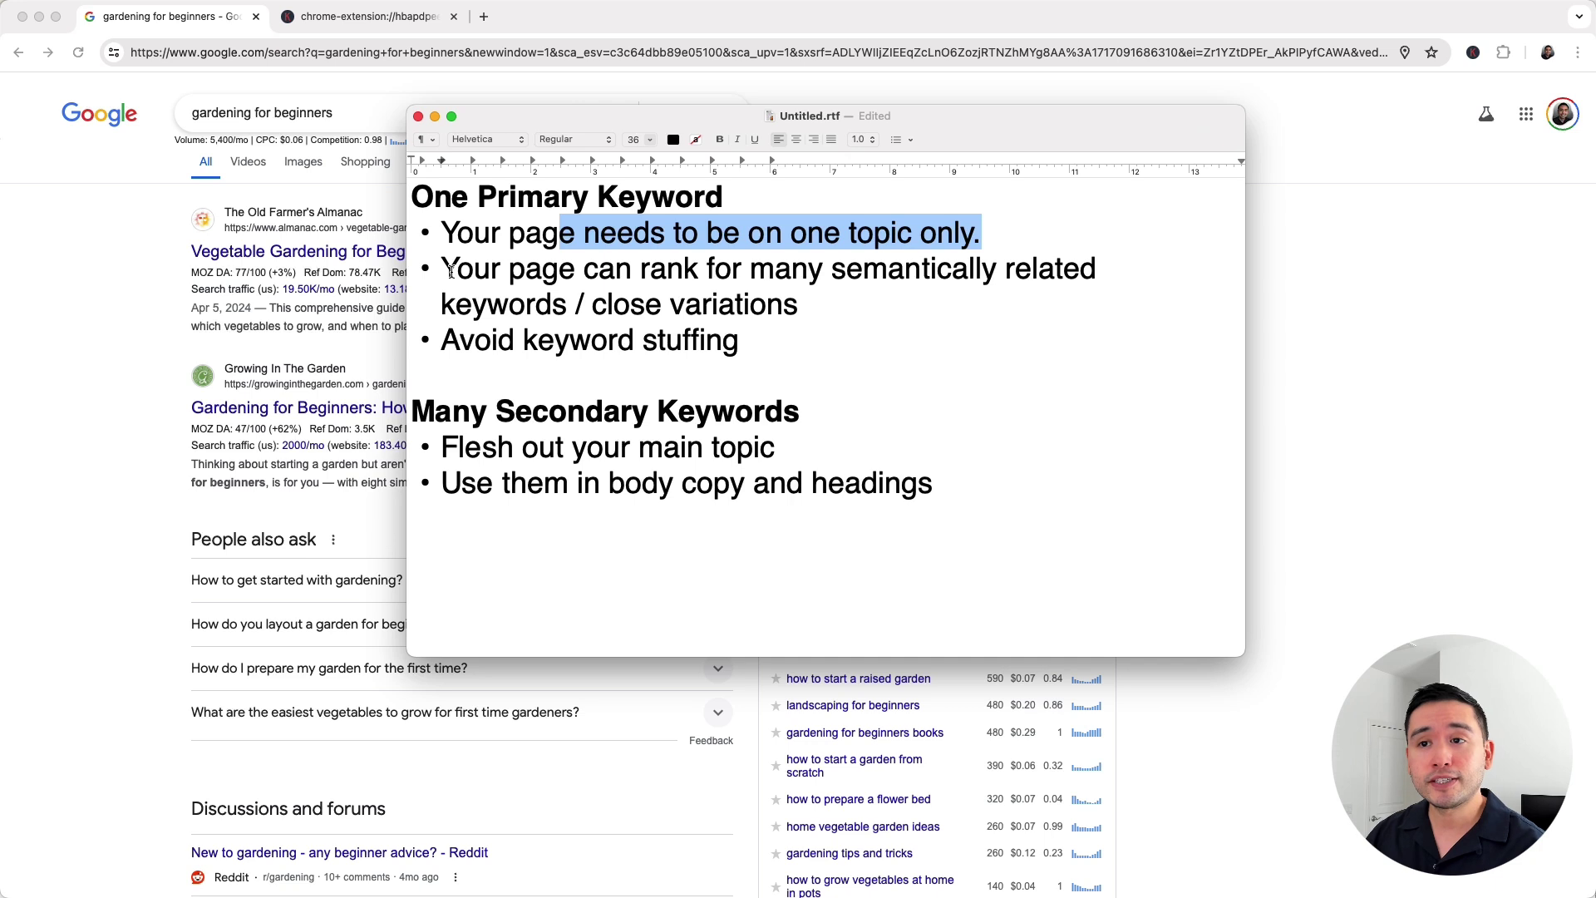
drag(457, 268, 750, 269)
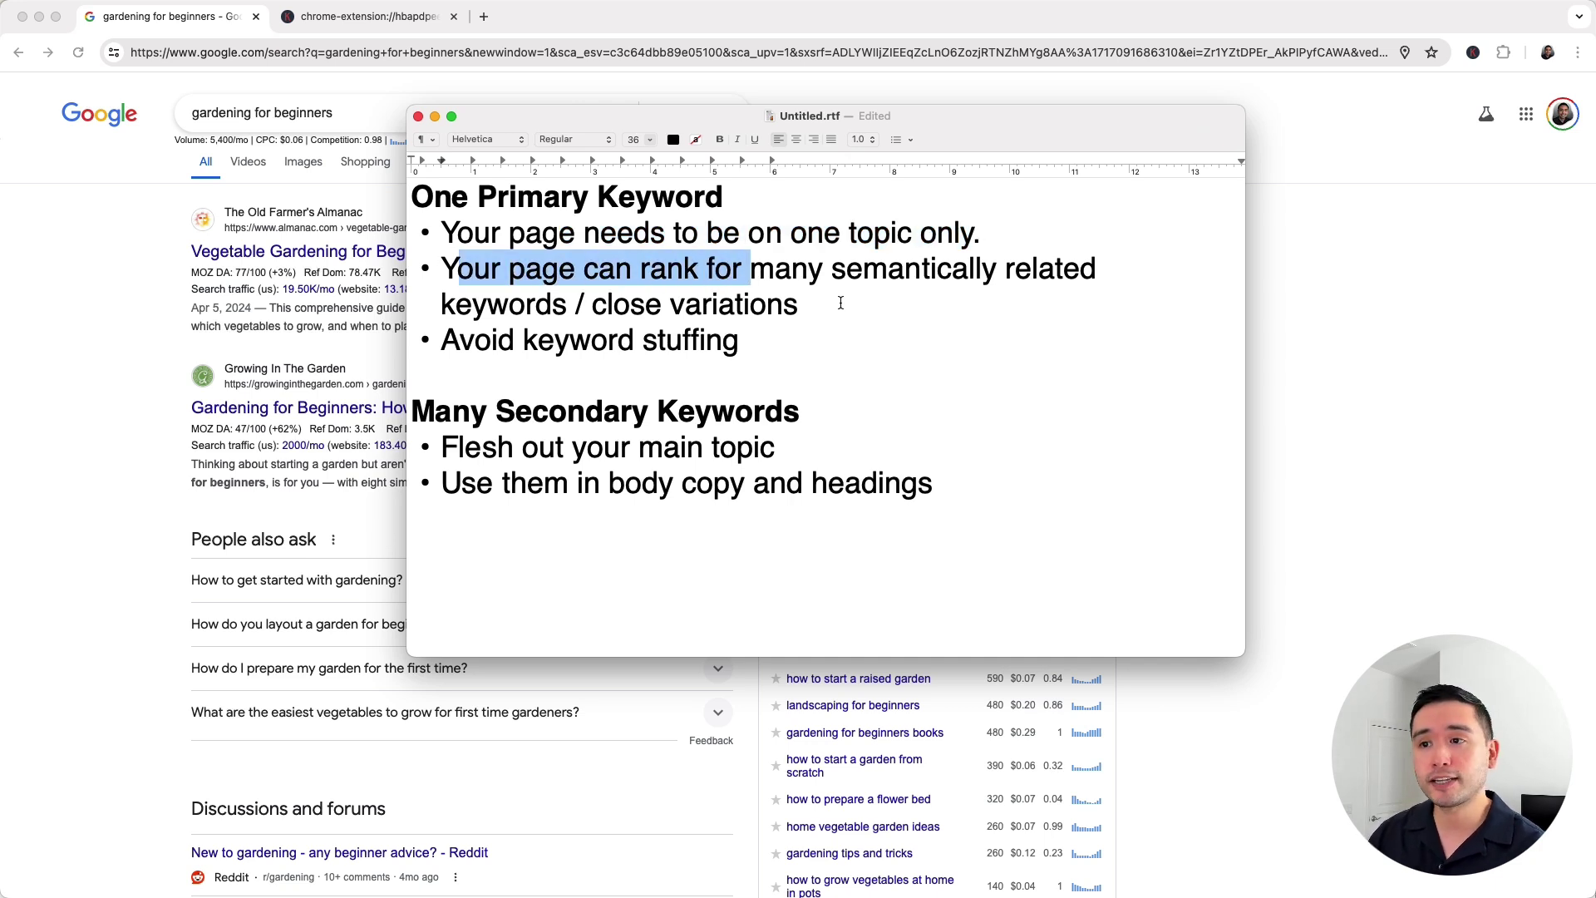
click(827, 306)
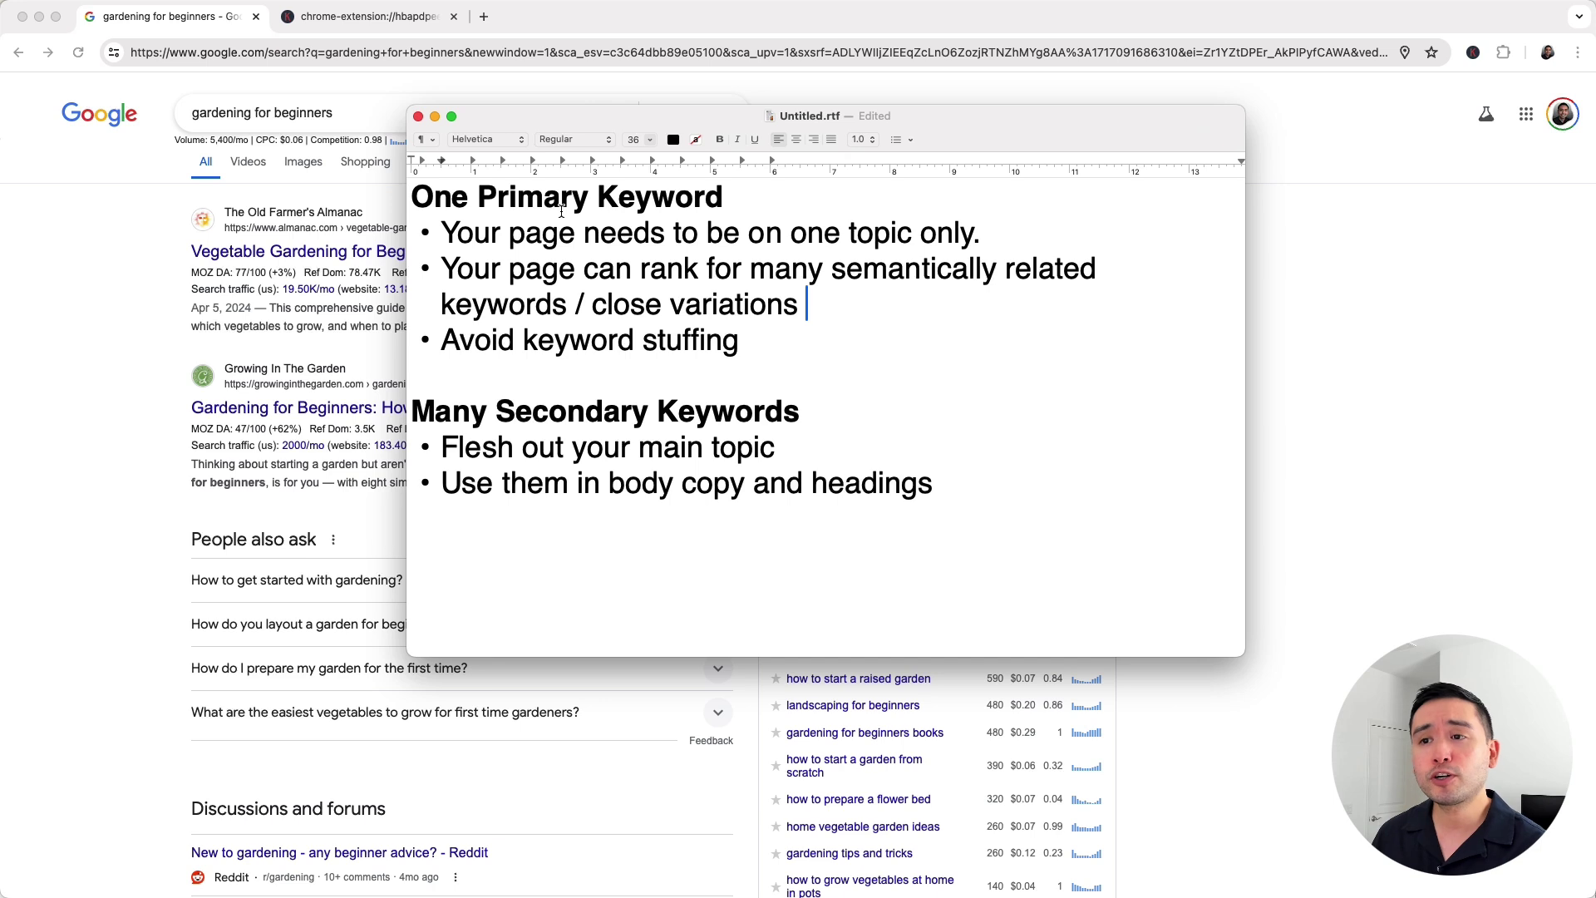
drag(461, 341, 718, 357)
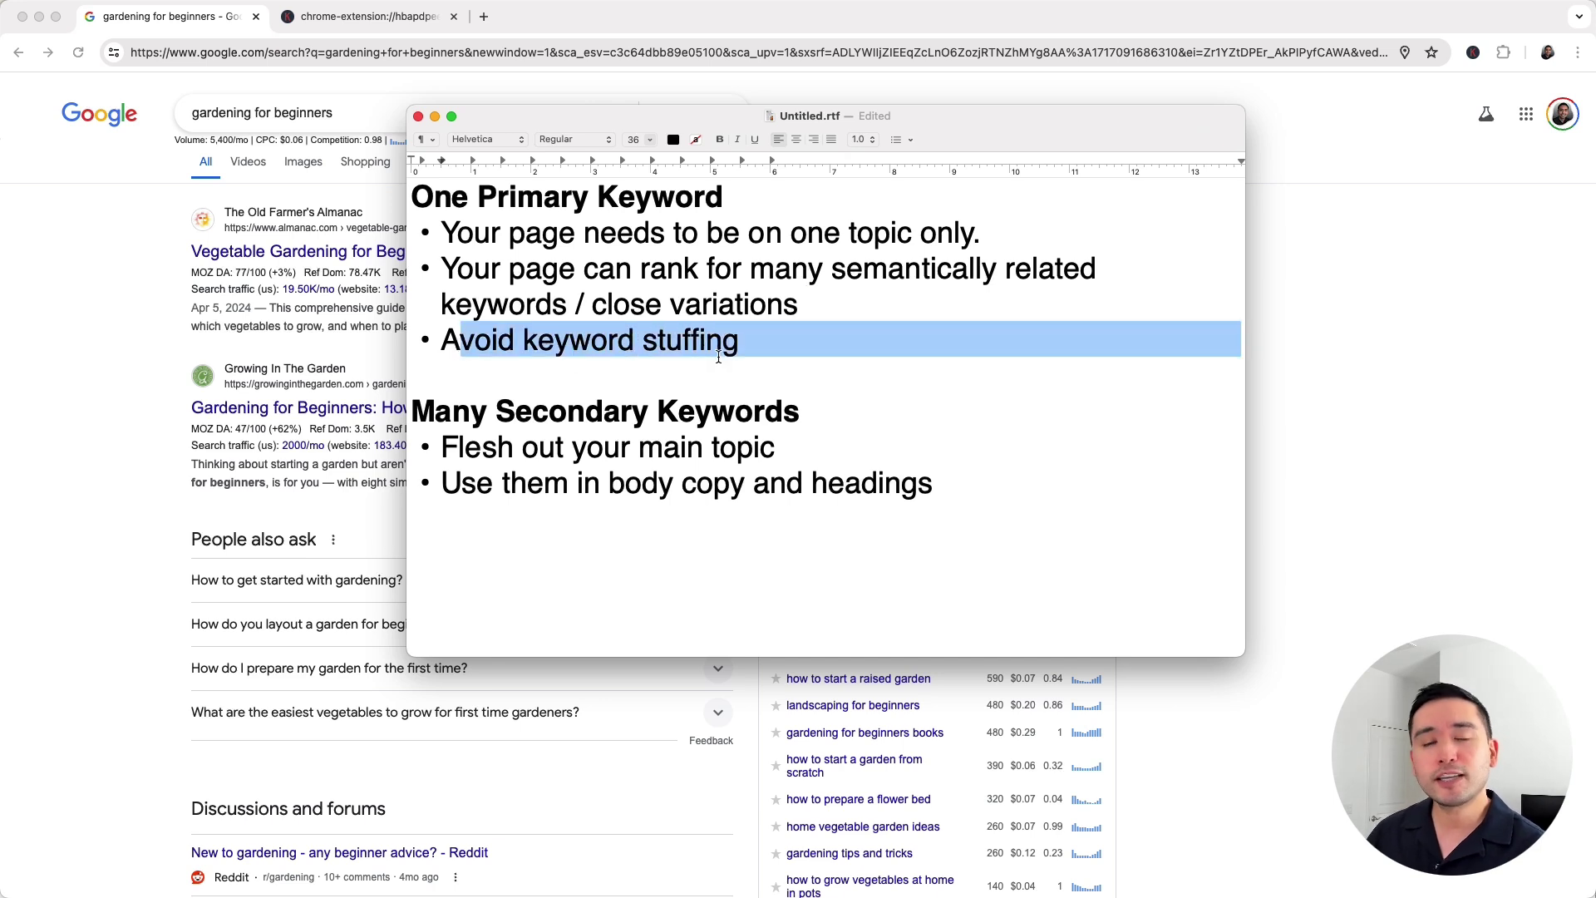
click(740, 348)
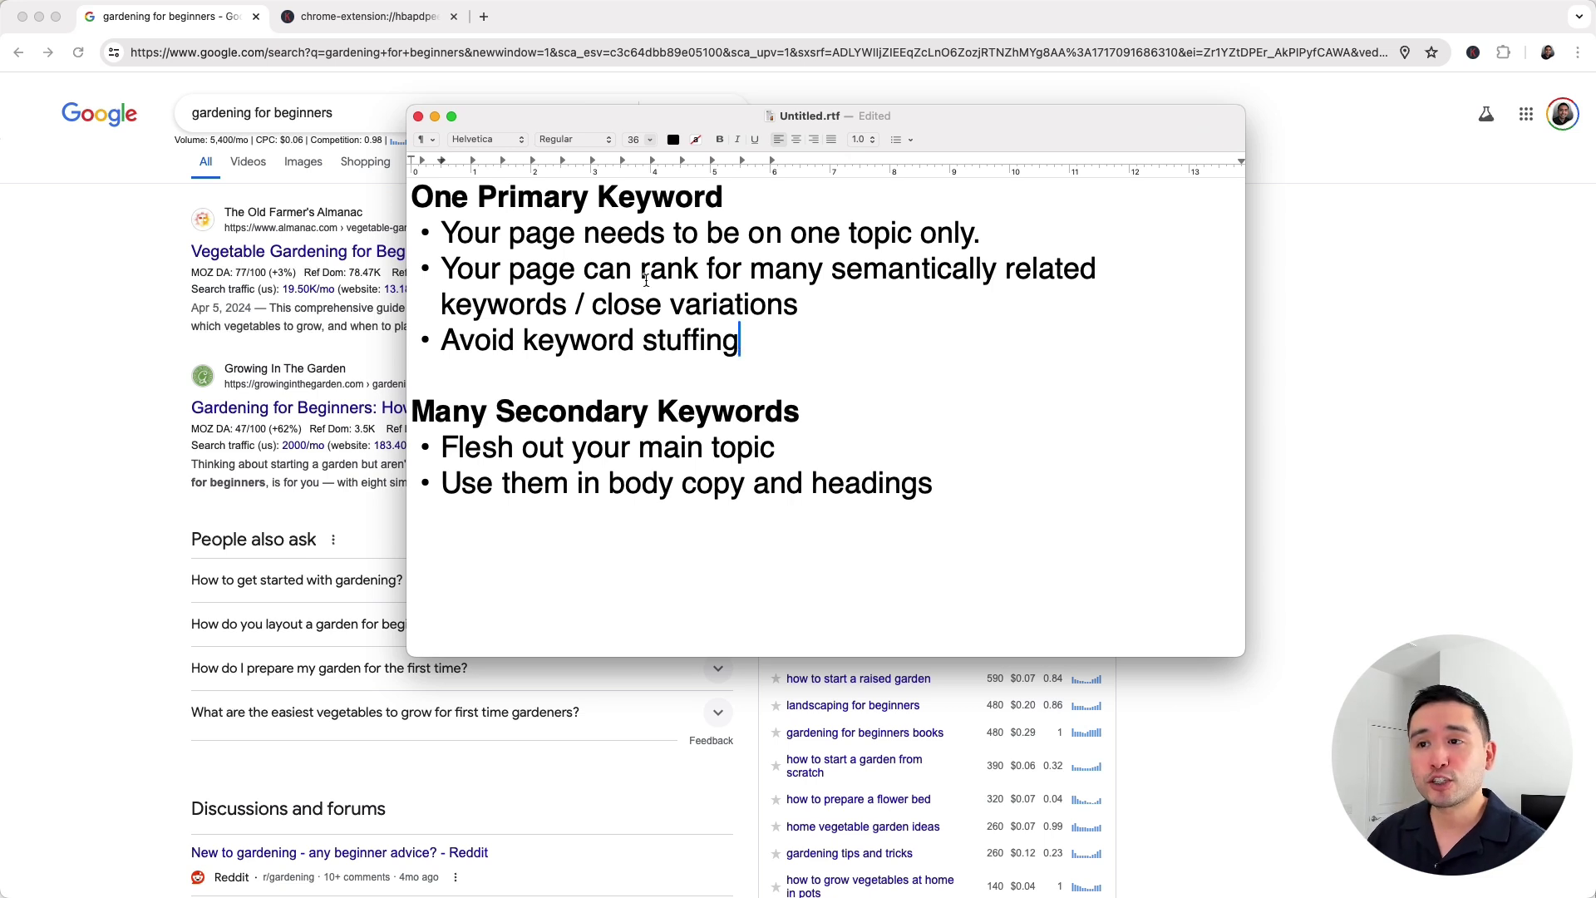
drag(441, 342, 742, 348)
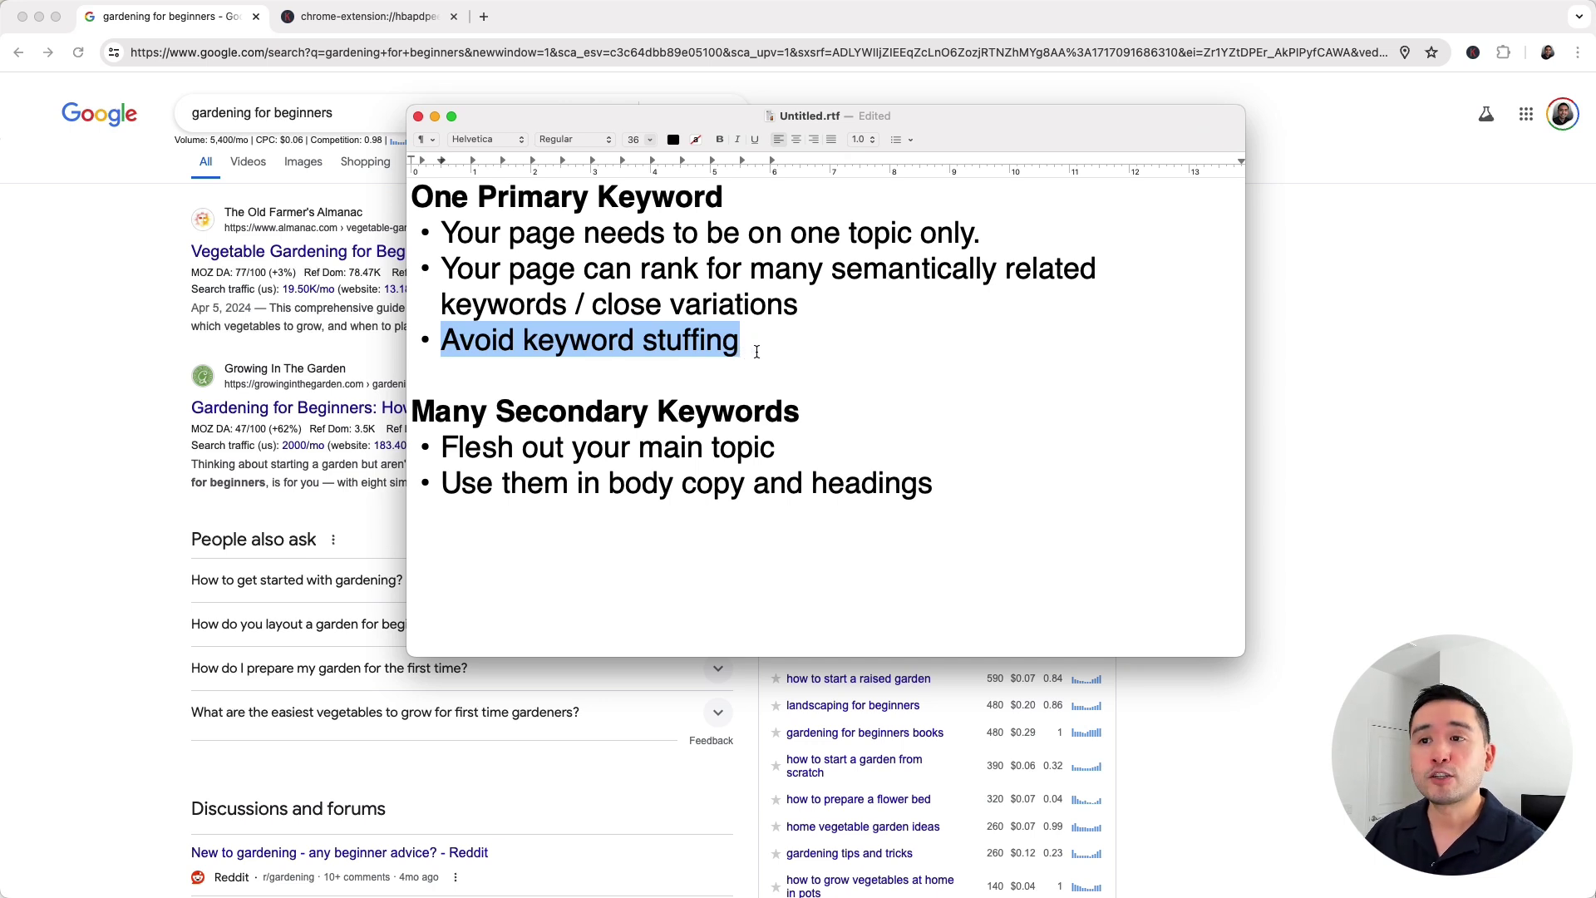
click(757, 351)
- Review the Many Secondary Keywords heading and its two bullets, ending with a look back at the One Primary Keyword heading
drag(413, 412, 803, 410)
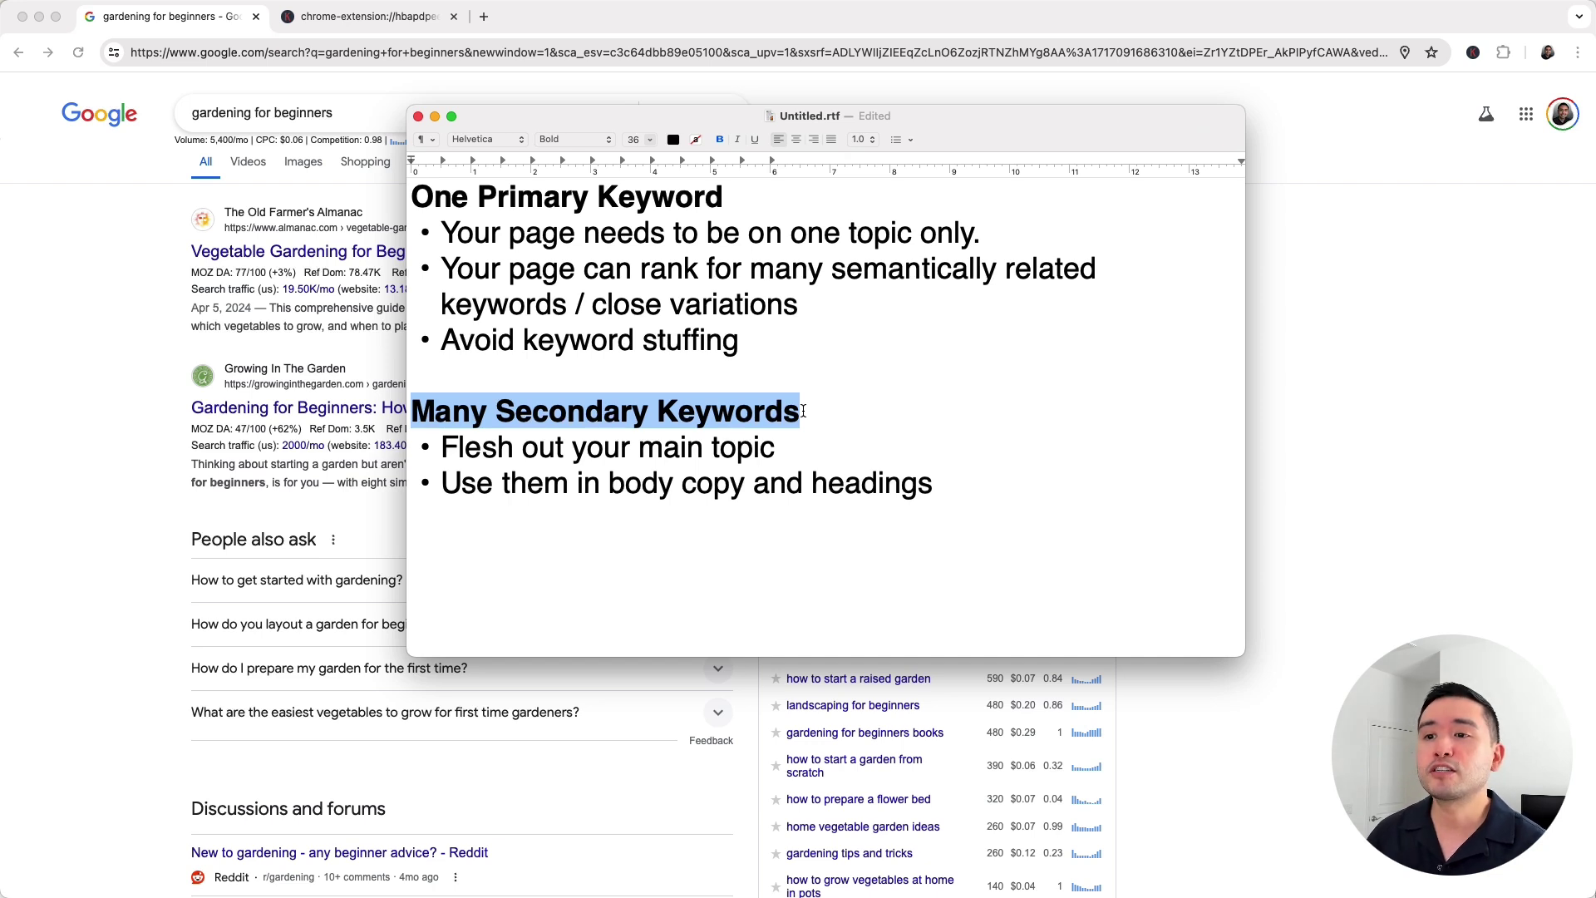
drag(458, 449, 815, 446)
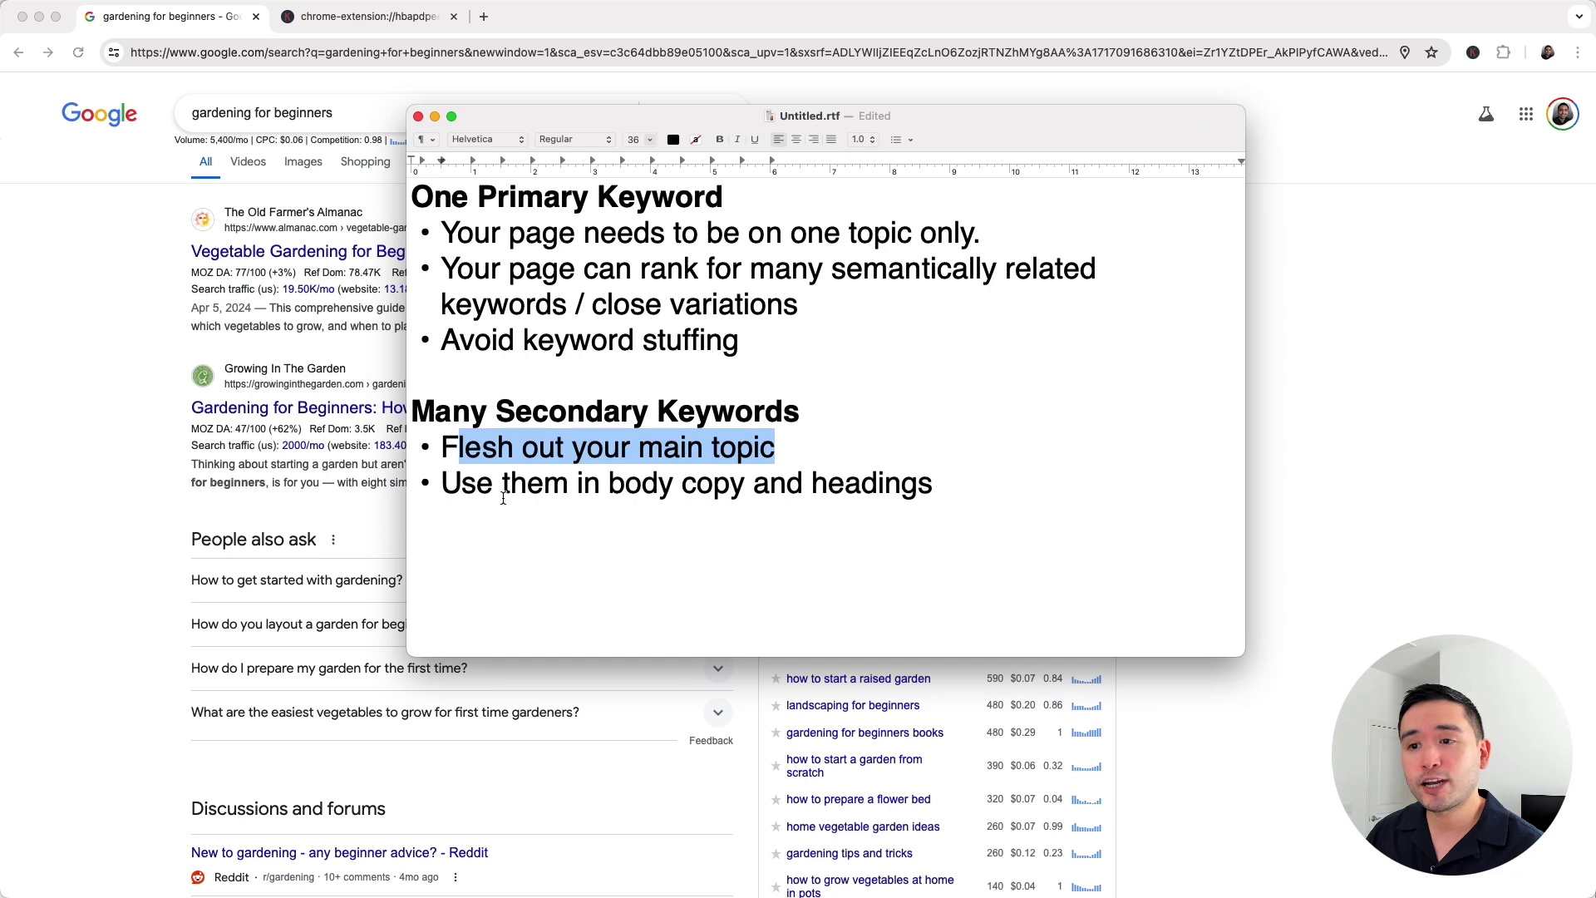
drag(472, 487, 937, 488)
click(895, 489)
click(945, 488)
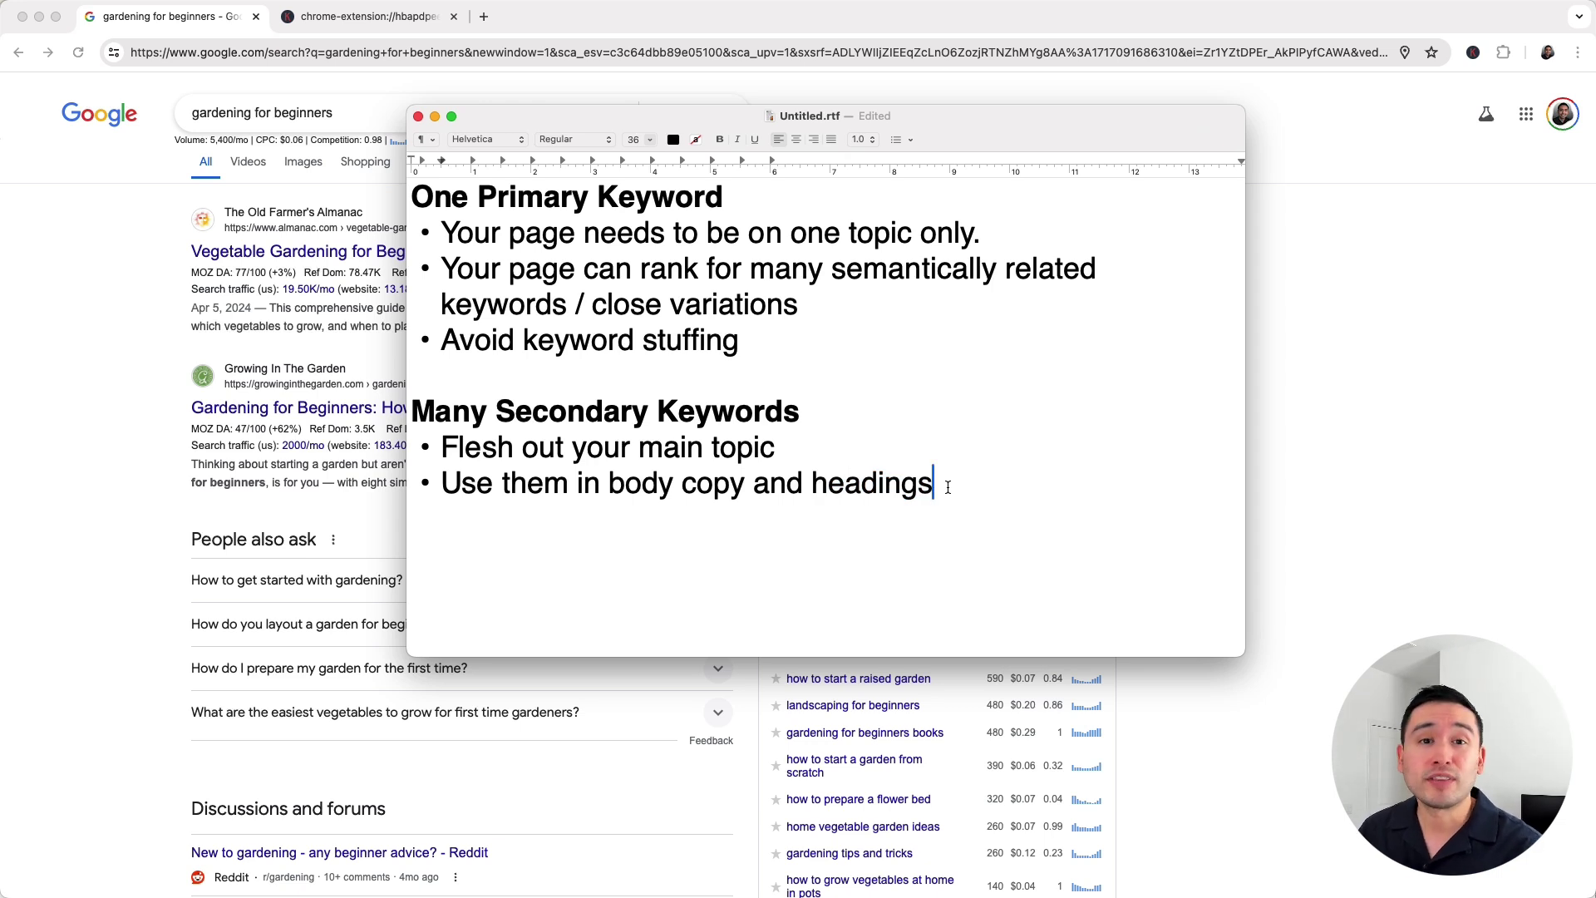
drag(936, 487, 418, 413)
click(604, 447)
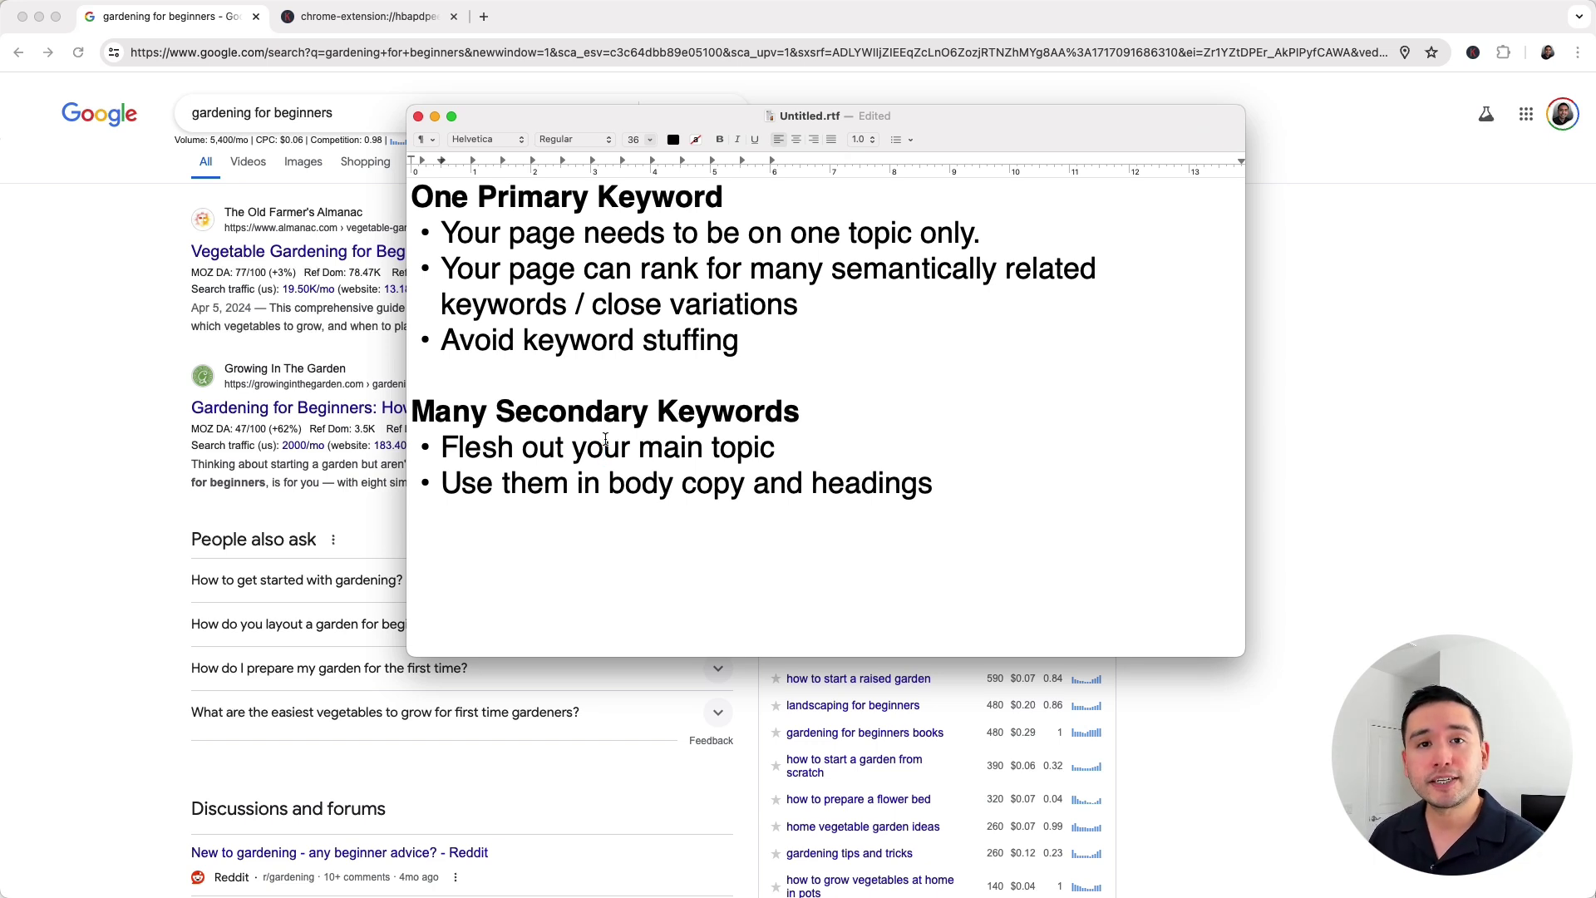
drag(544, 197, 717, 199)
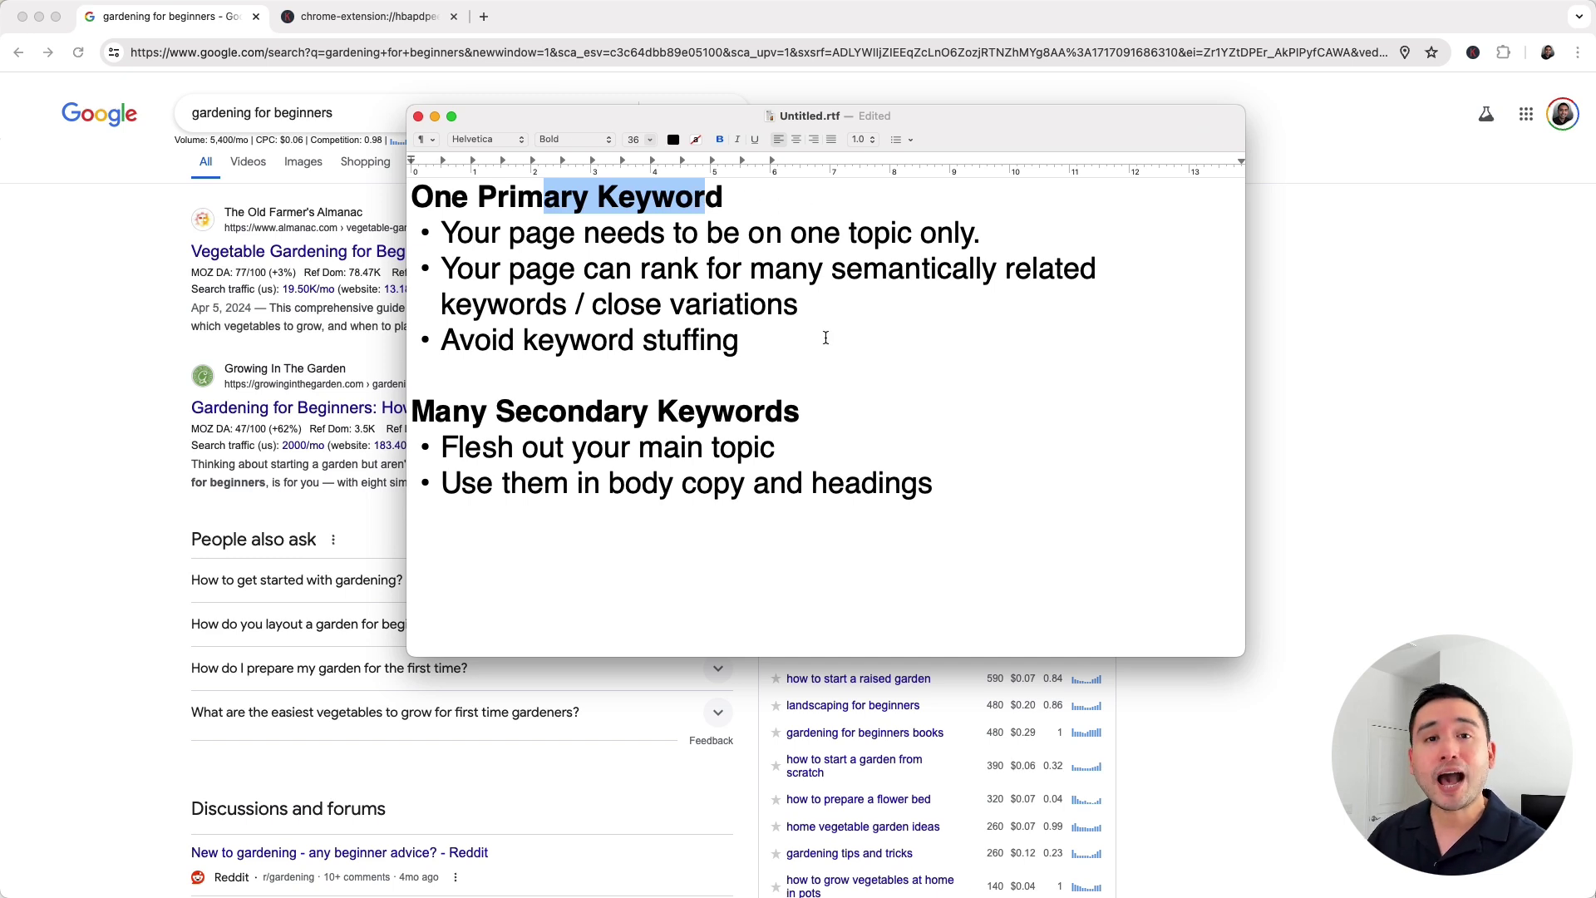
click(732, 268)
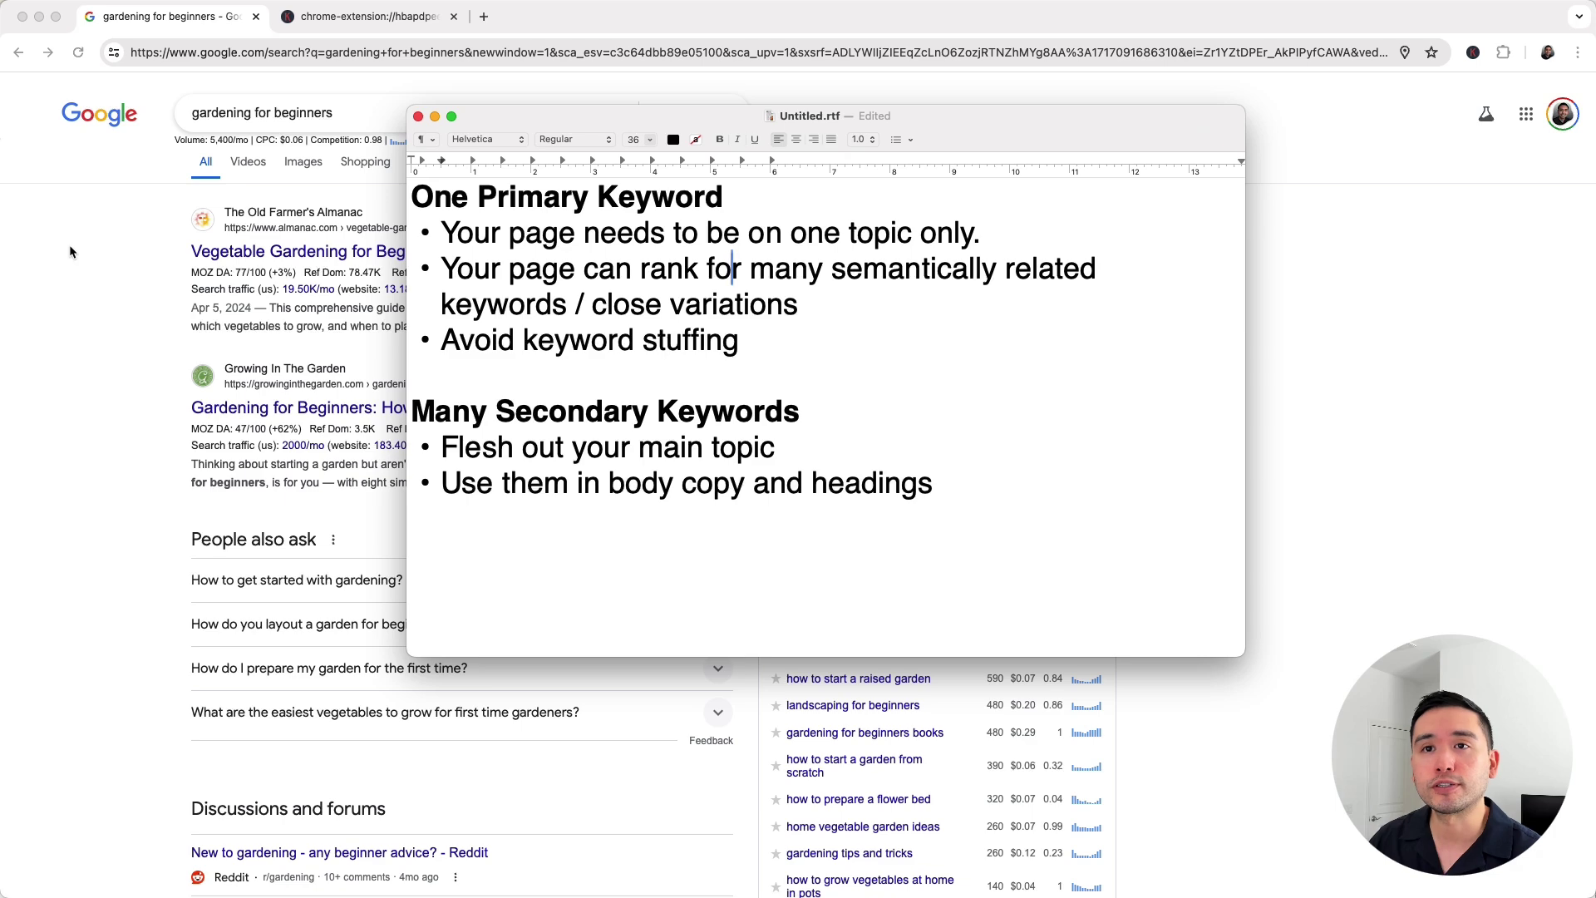
- Switch to the Google results for "gardening for beginners" in Chrome and view the Keywords Everywhere extension's tool list
click(73, 222)
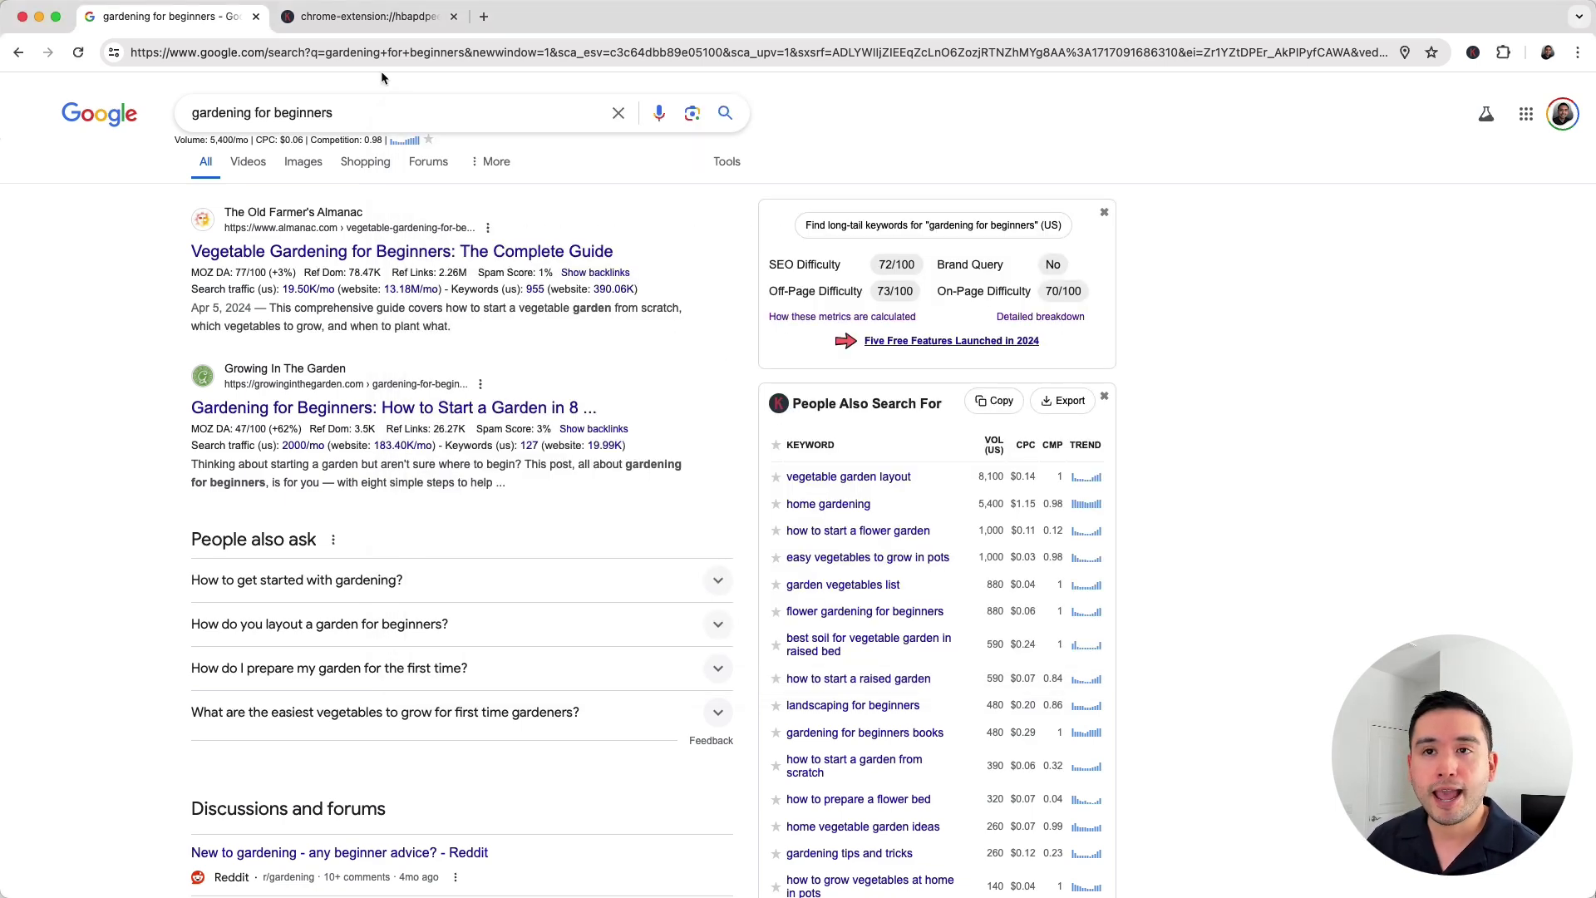
drag(192, 113, 357, 100)
click(357, 77)
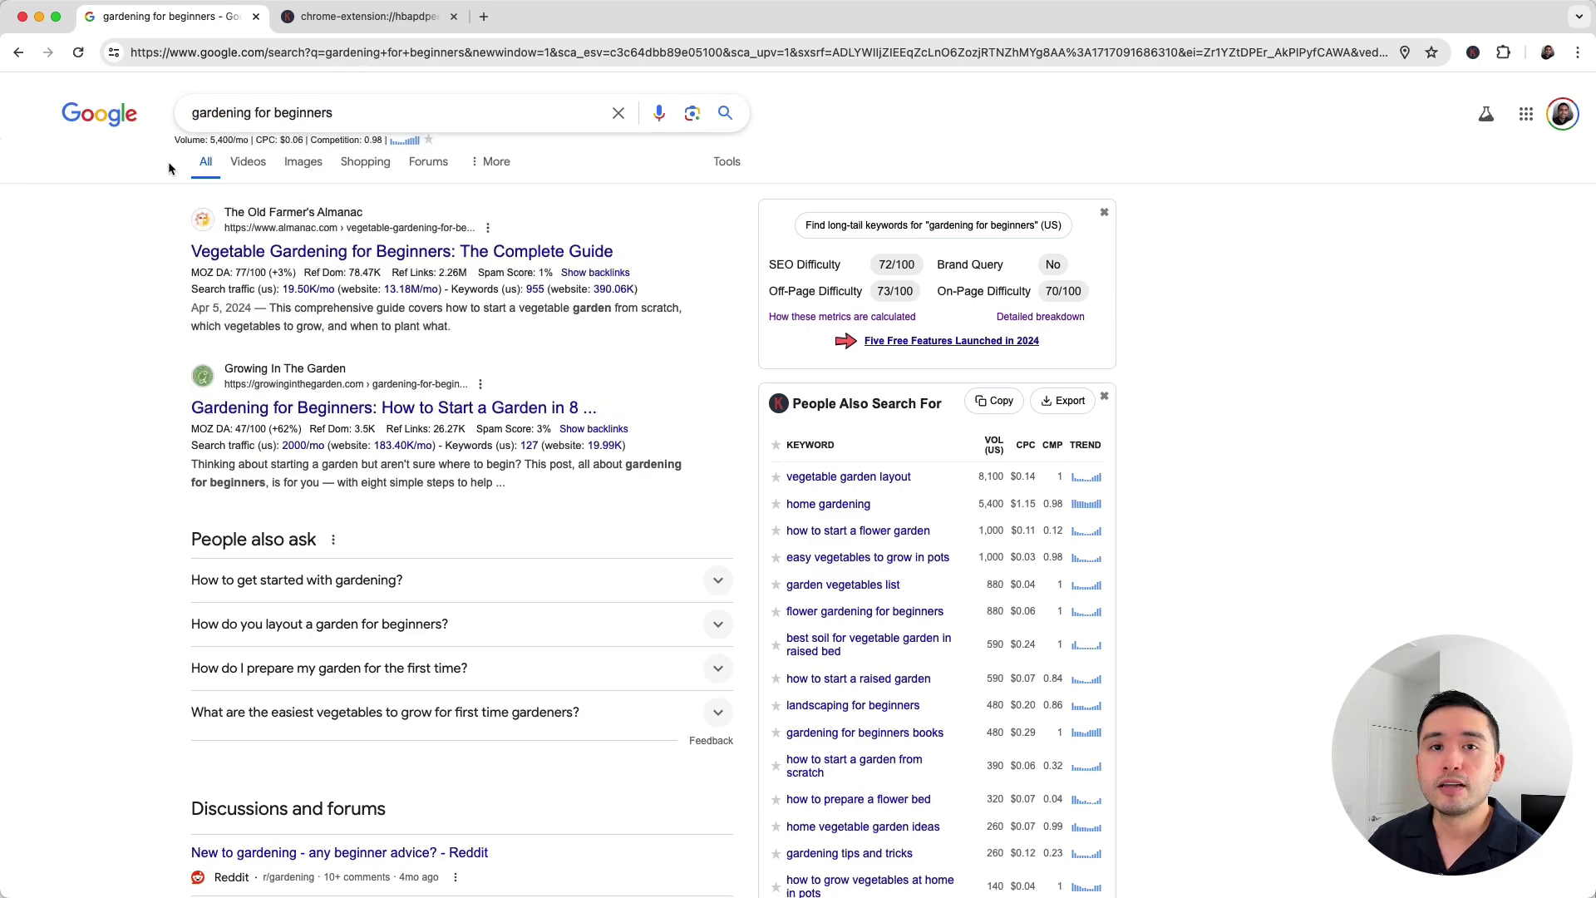
click(1472, 52)
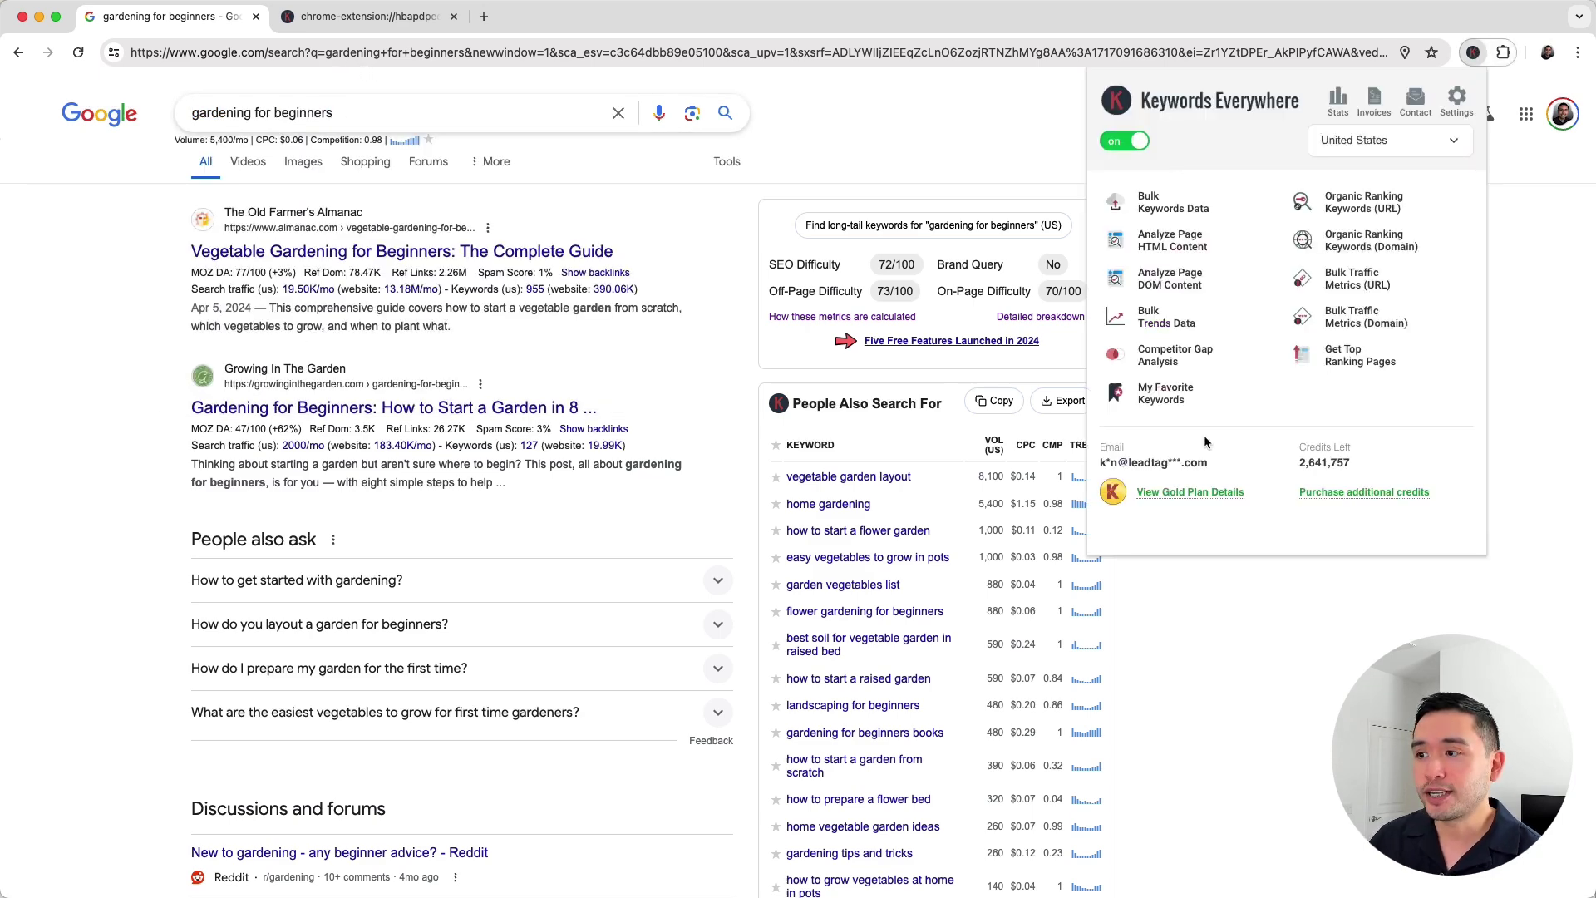
click(1014, 143)
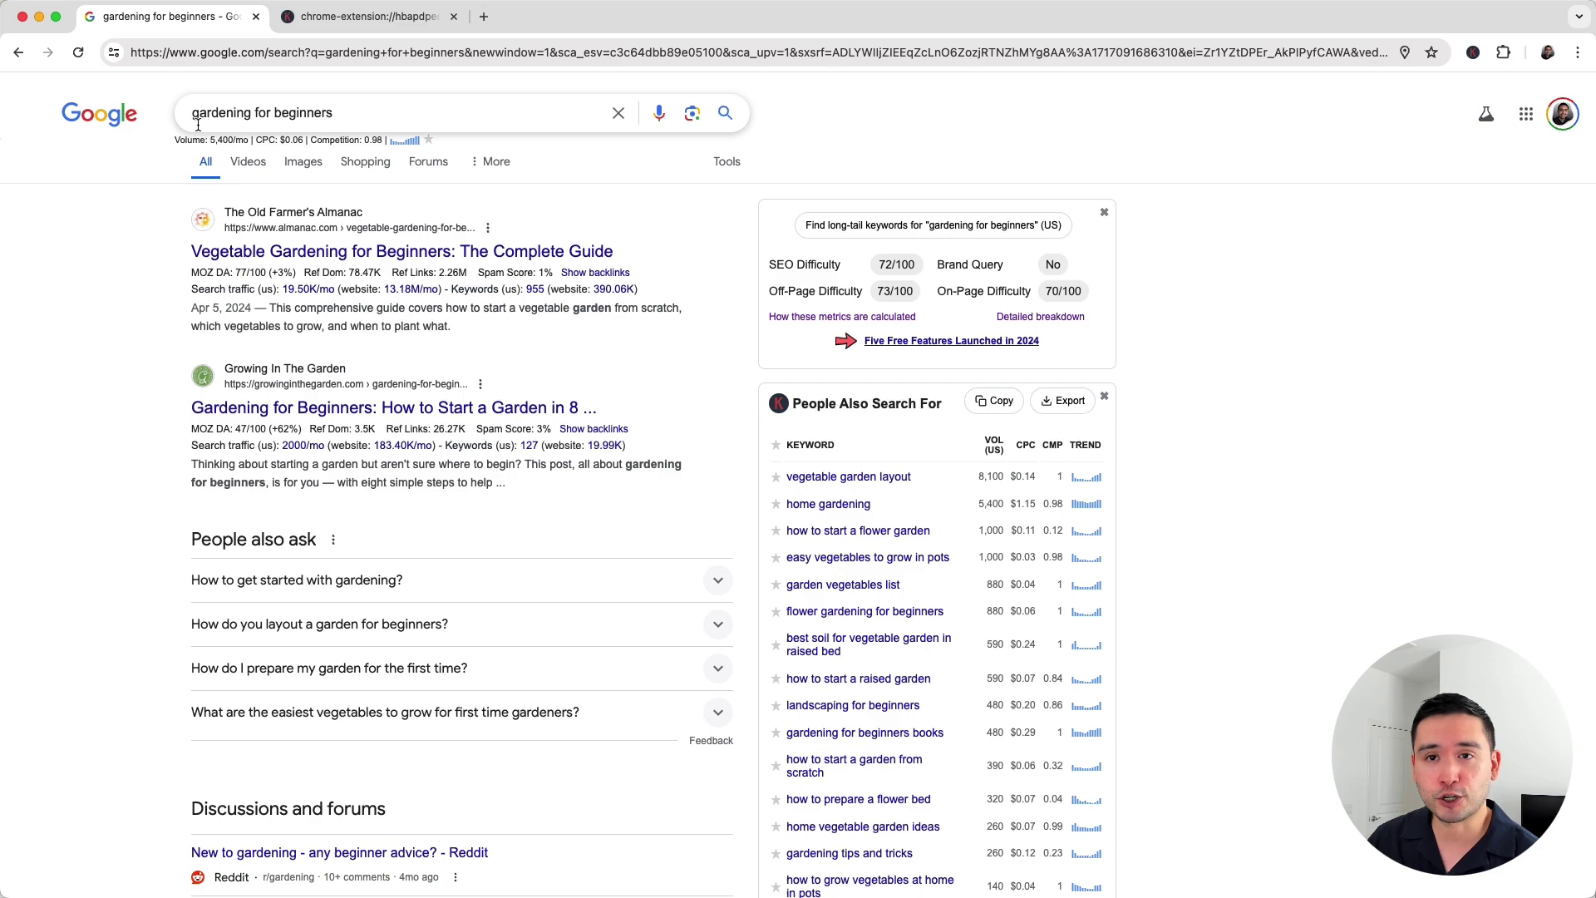
- Look through the Google results and related keyword data for "gardening for beginners"
scroll(154, 282, down, 3)
scroll(153, 323, down, 3)
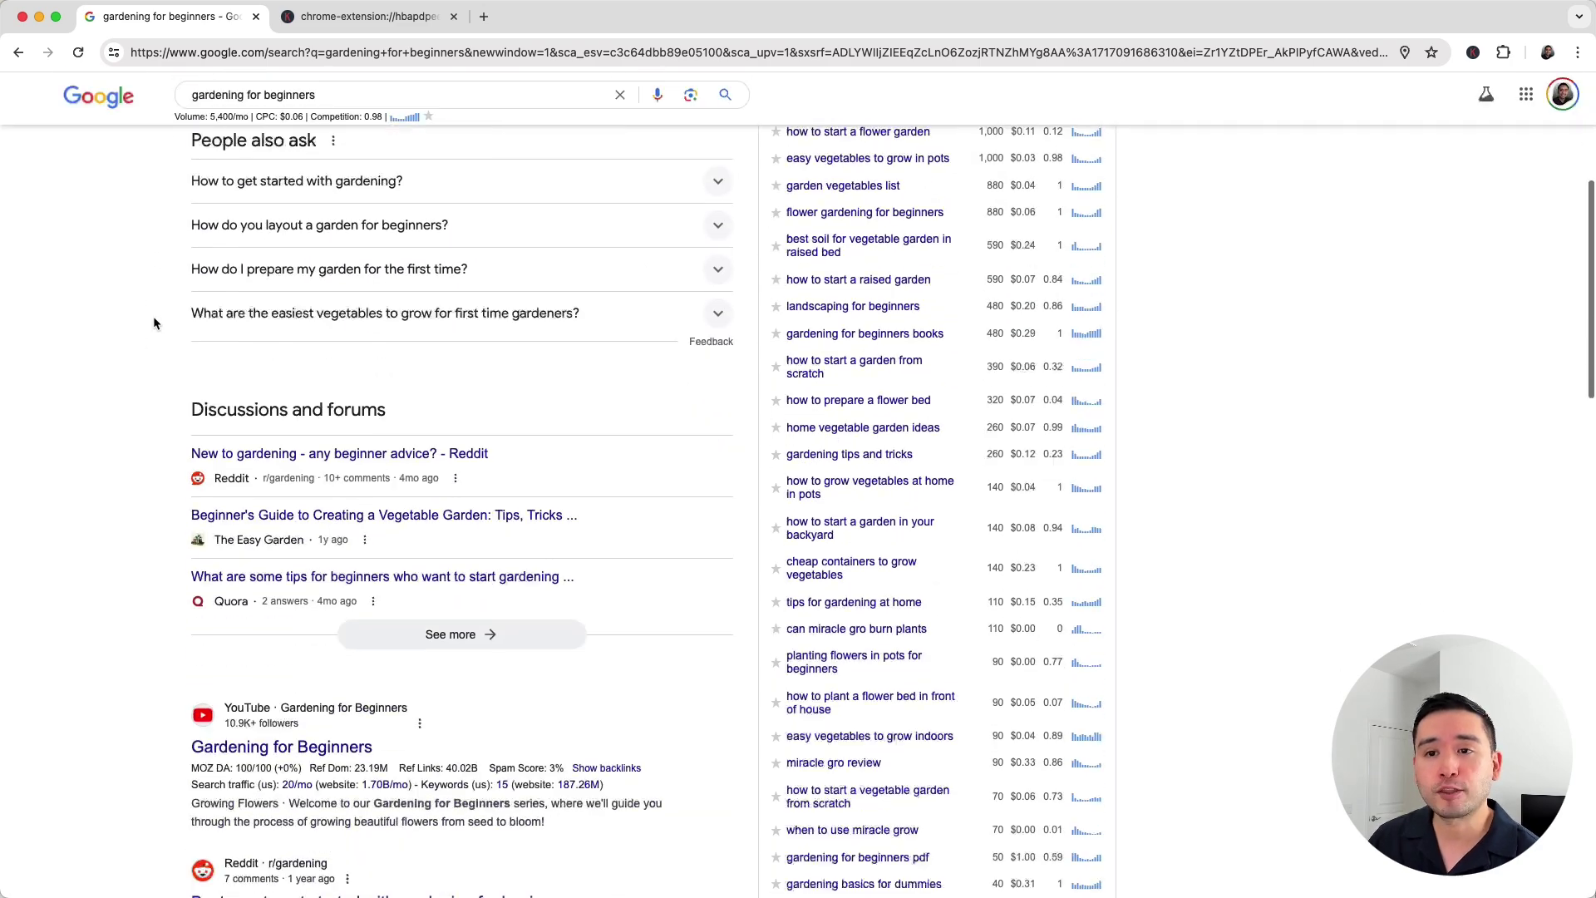
scroll(143, 457, down, 4)
scroll(144, 460, up, 4)
scroll(145, 461, up, 5)
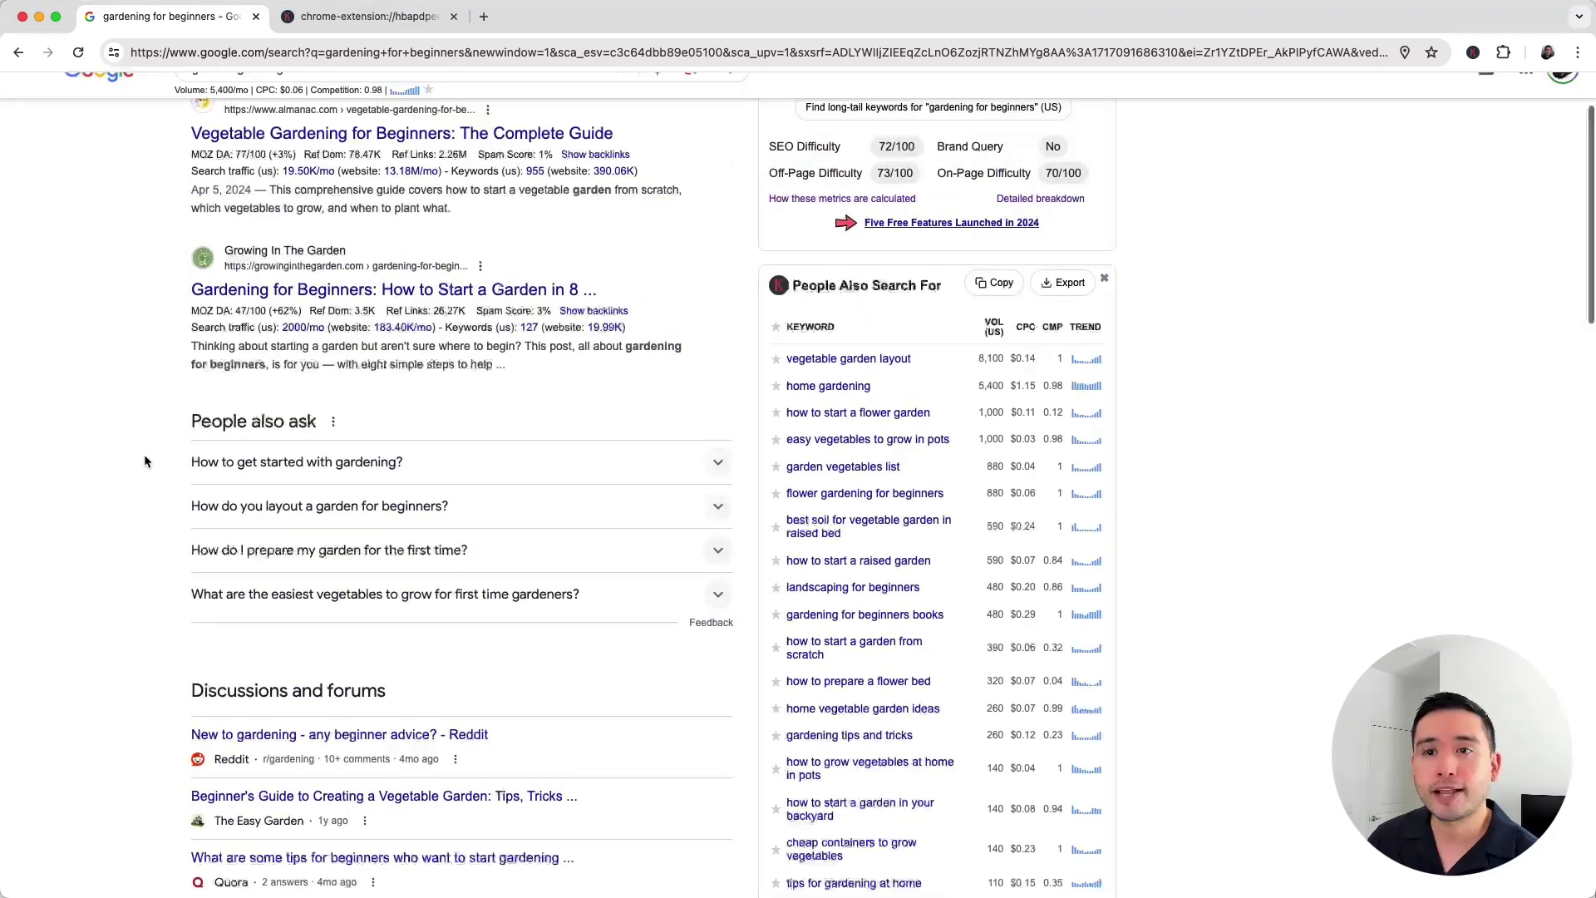
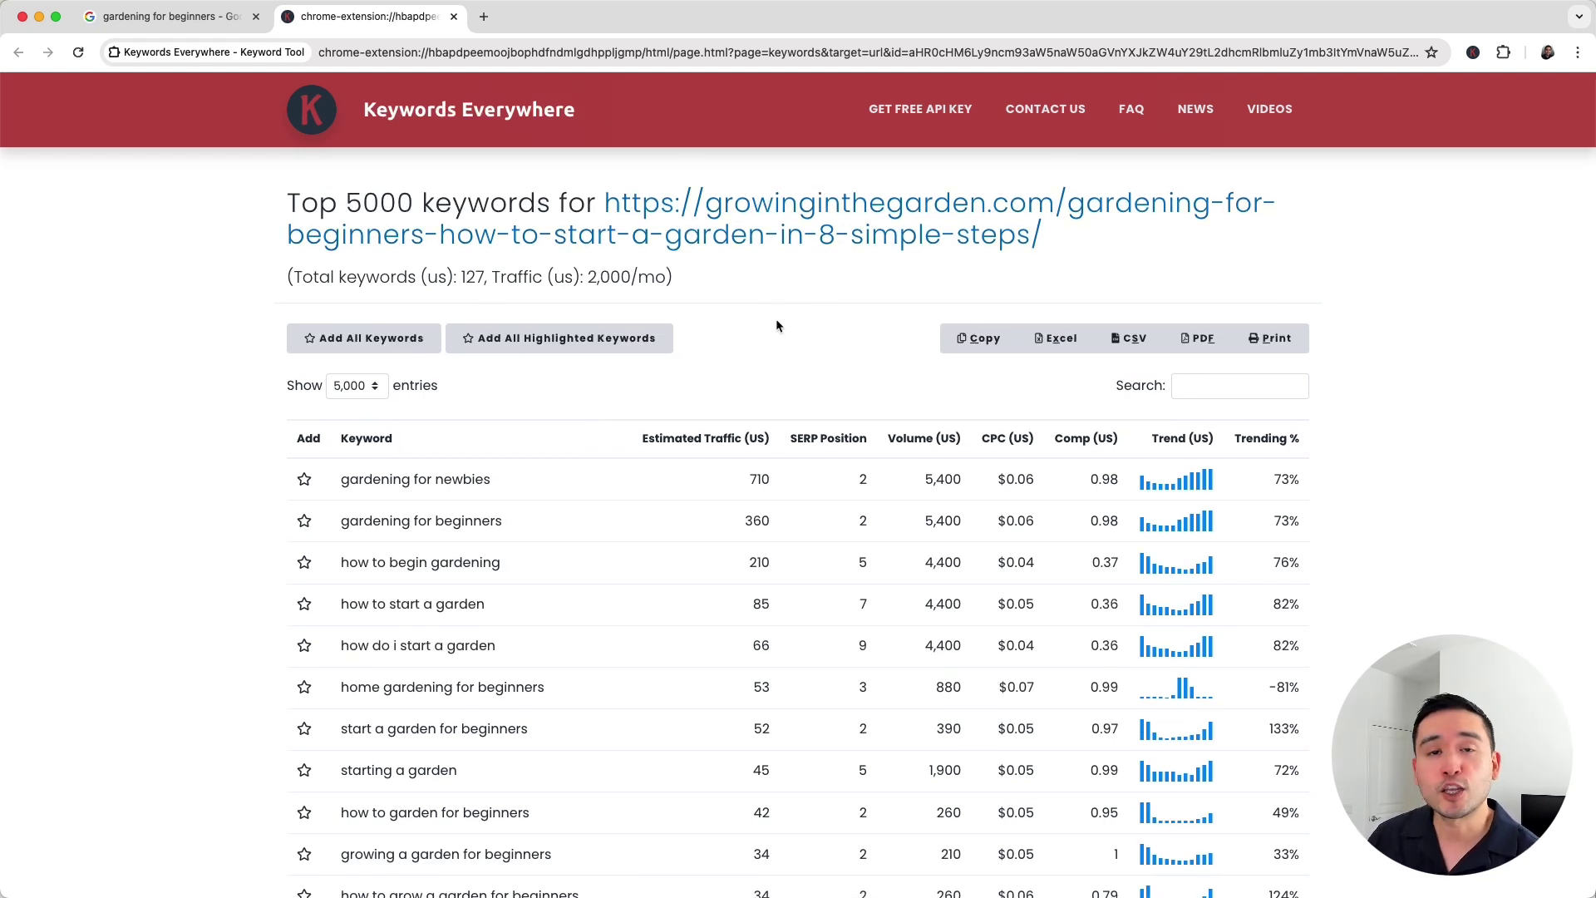
- Star the keyword "gardening for beginners" in the Keywords Everywhere report for the growinginthegarden.com page
scroll(476, 382, down, 3)
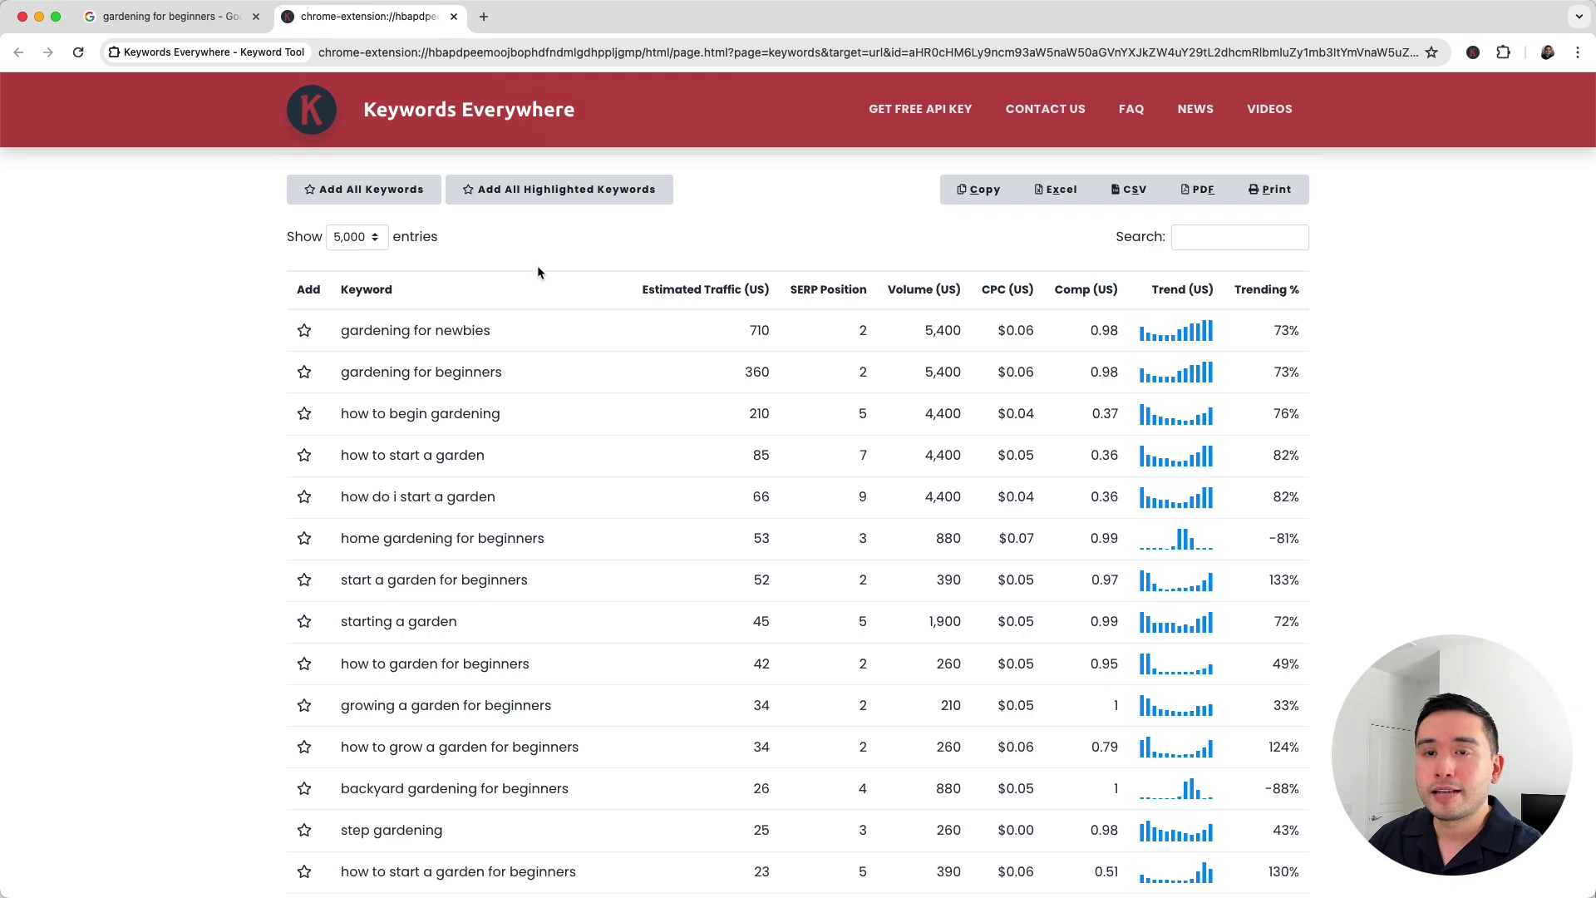
click(179, 19)
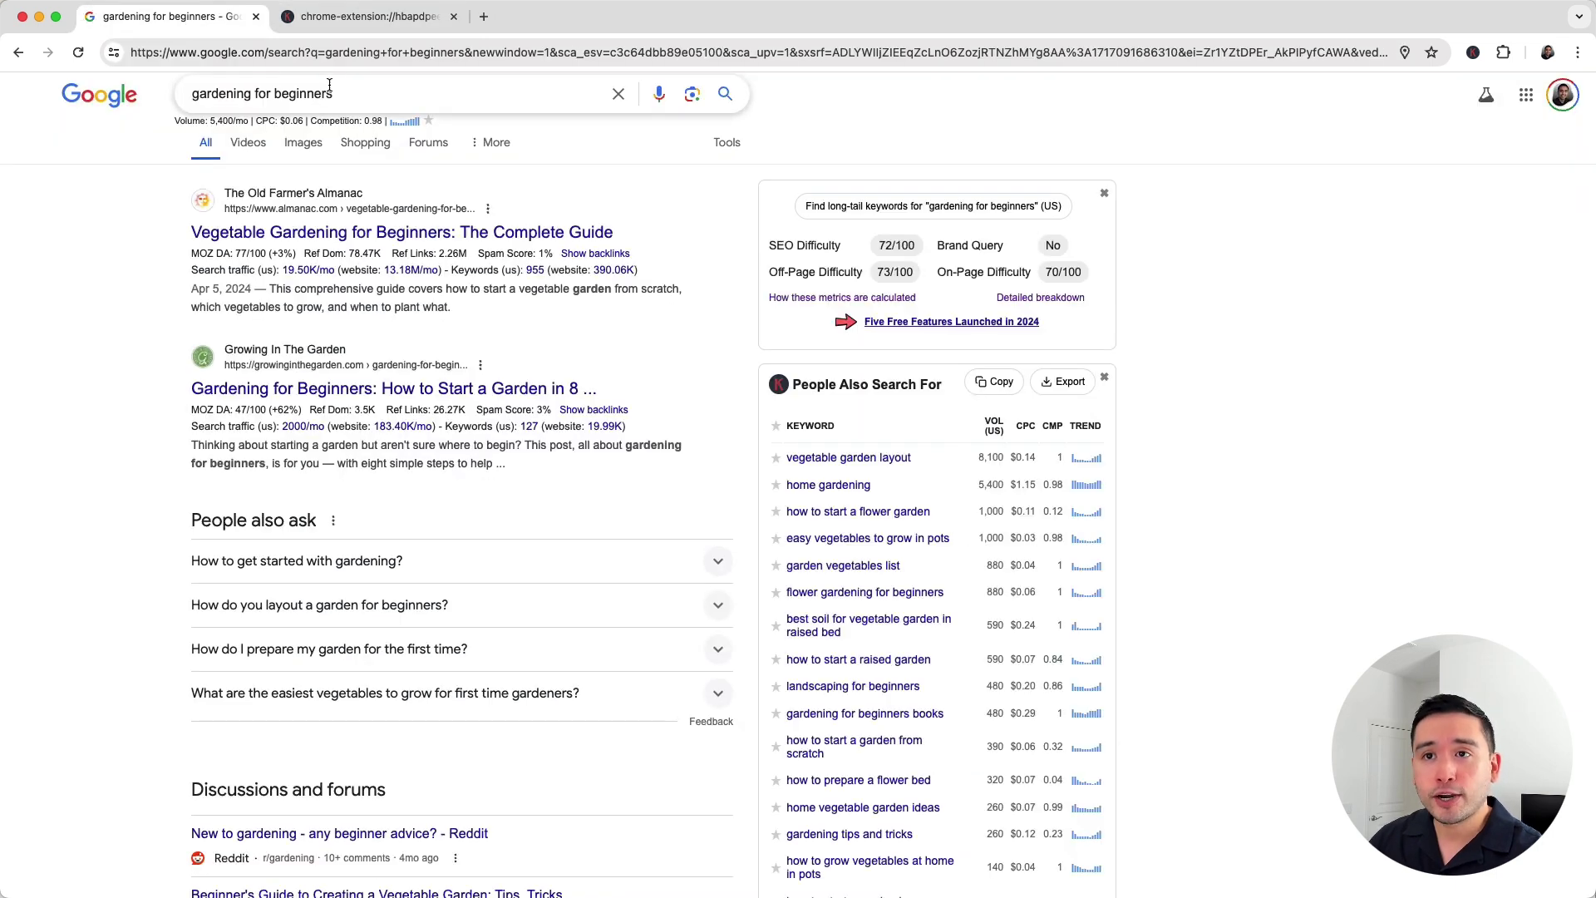
click(343, 22)
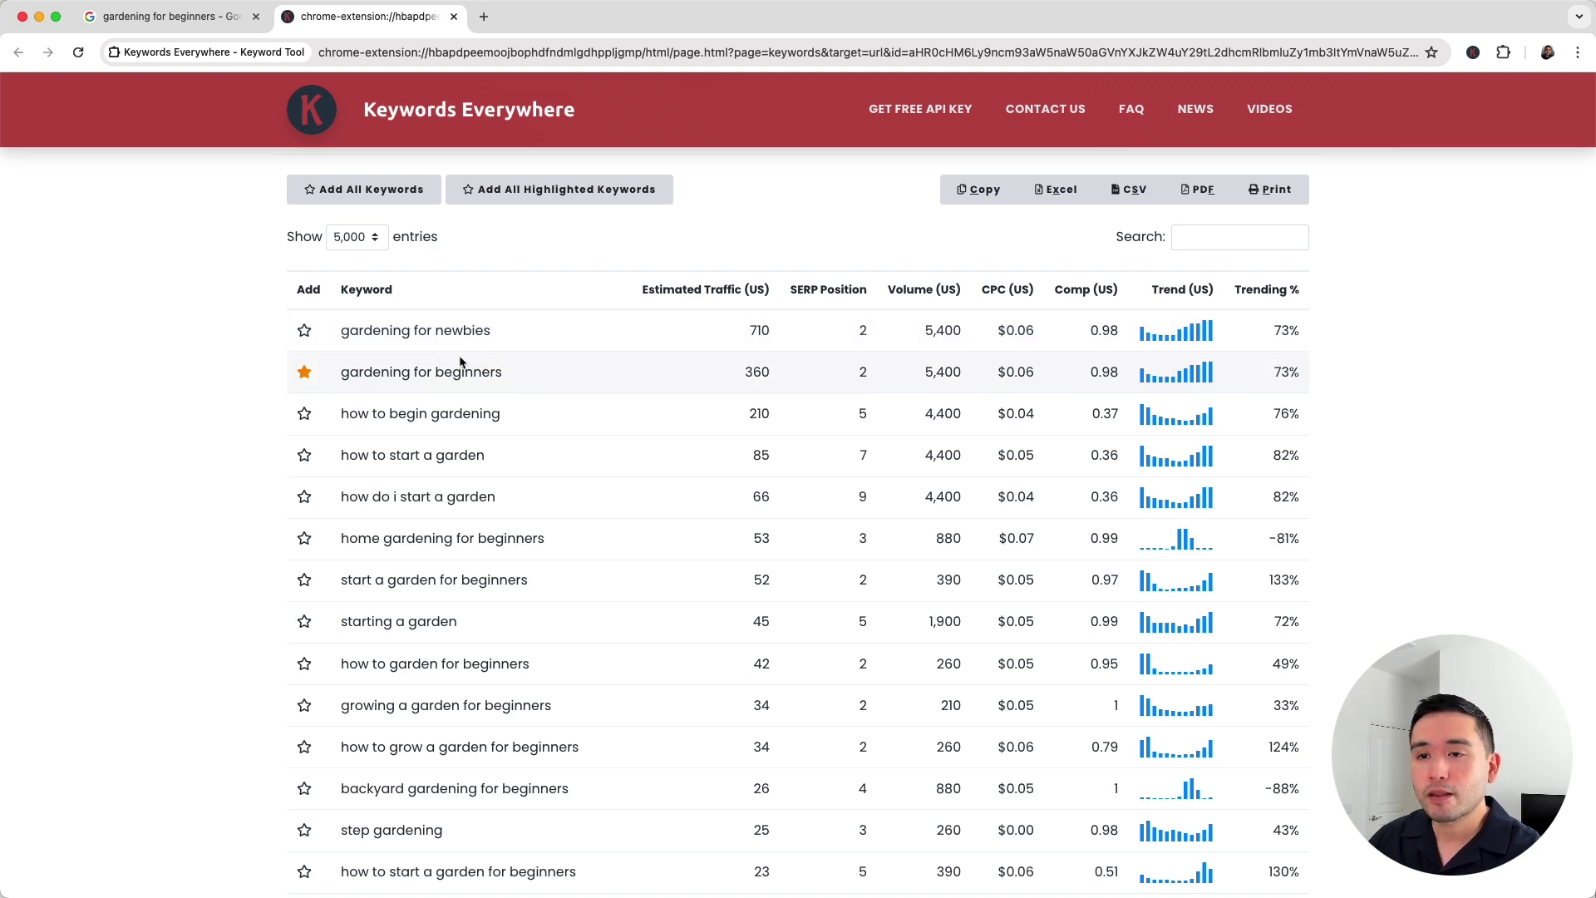
- Compare the page URL named in the keyword report with the Growing In The Garden listing in the Google results
scroll(490, 372, up, 3)
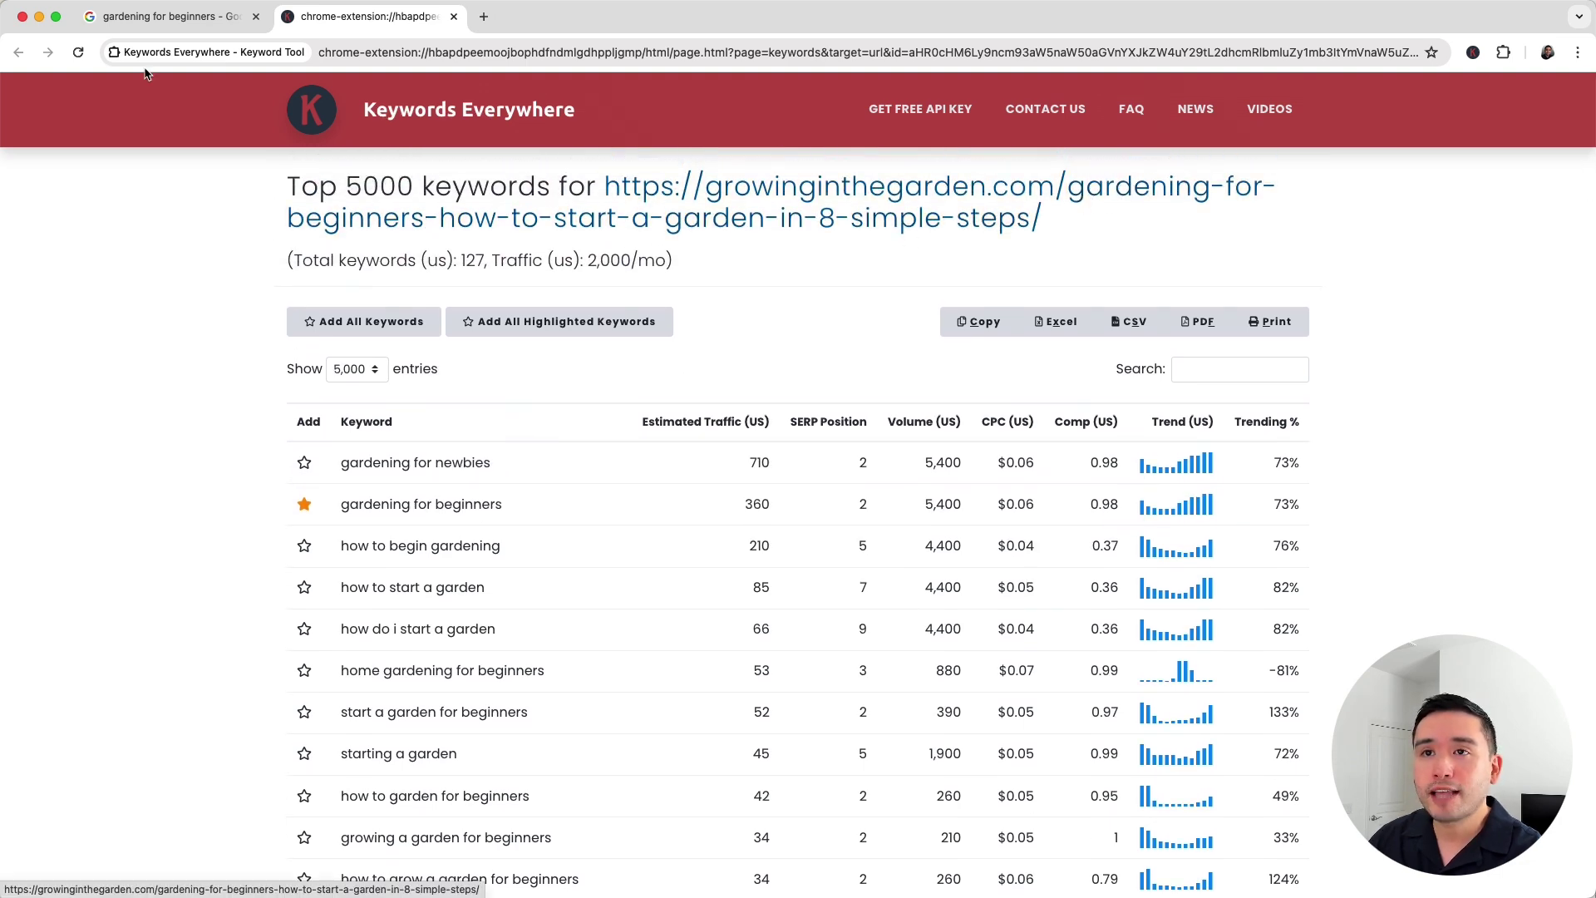
click(162, 17)
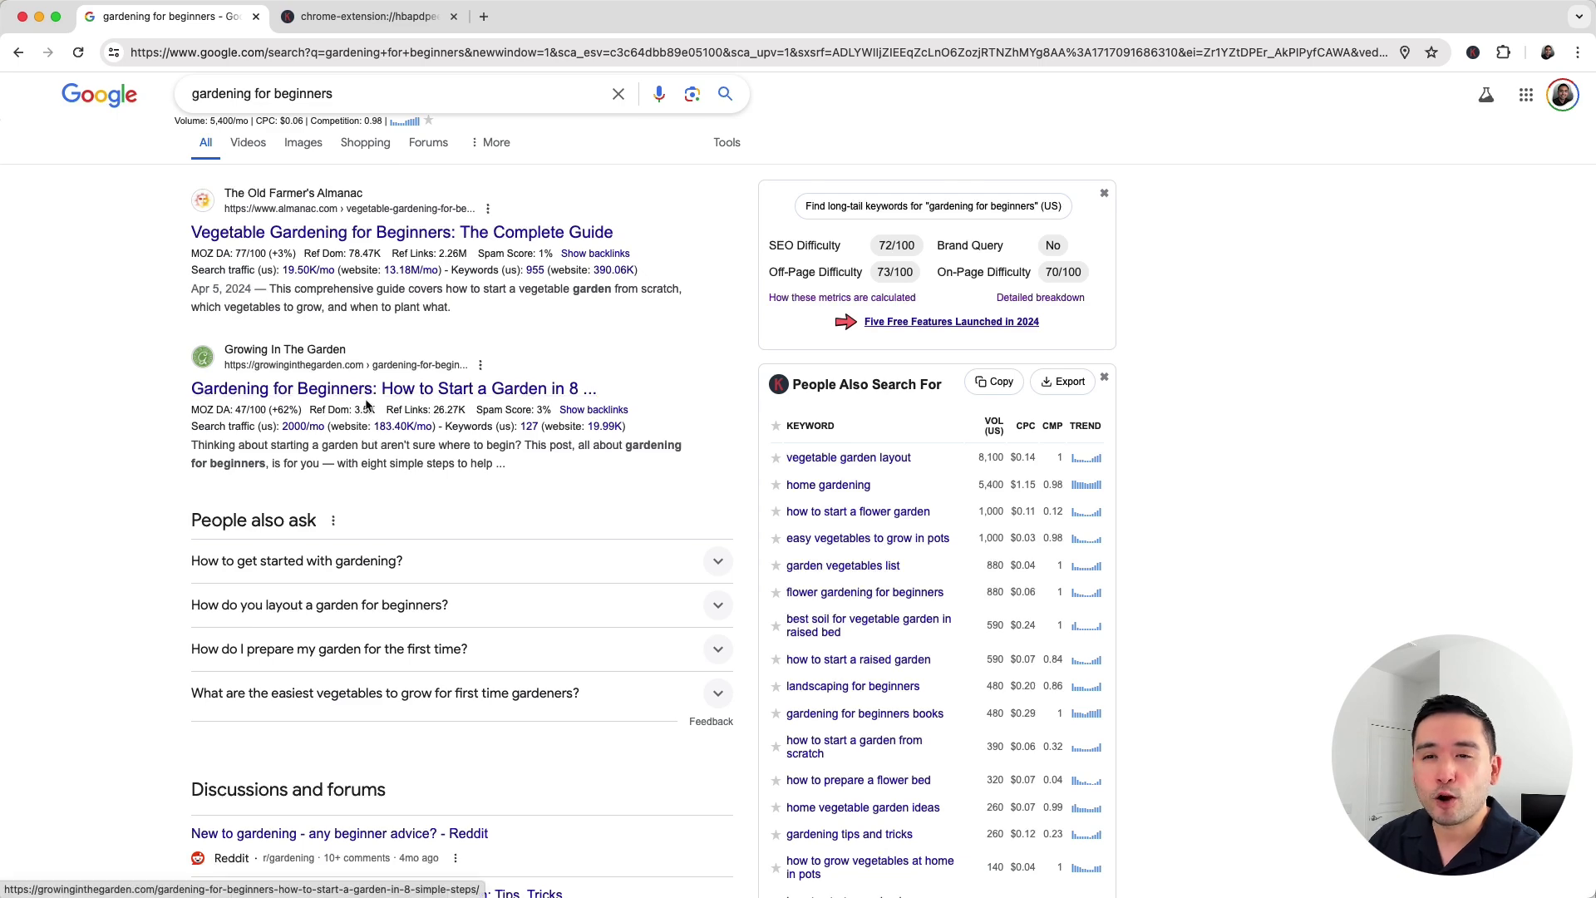
click(370, 16)
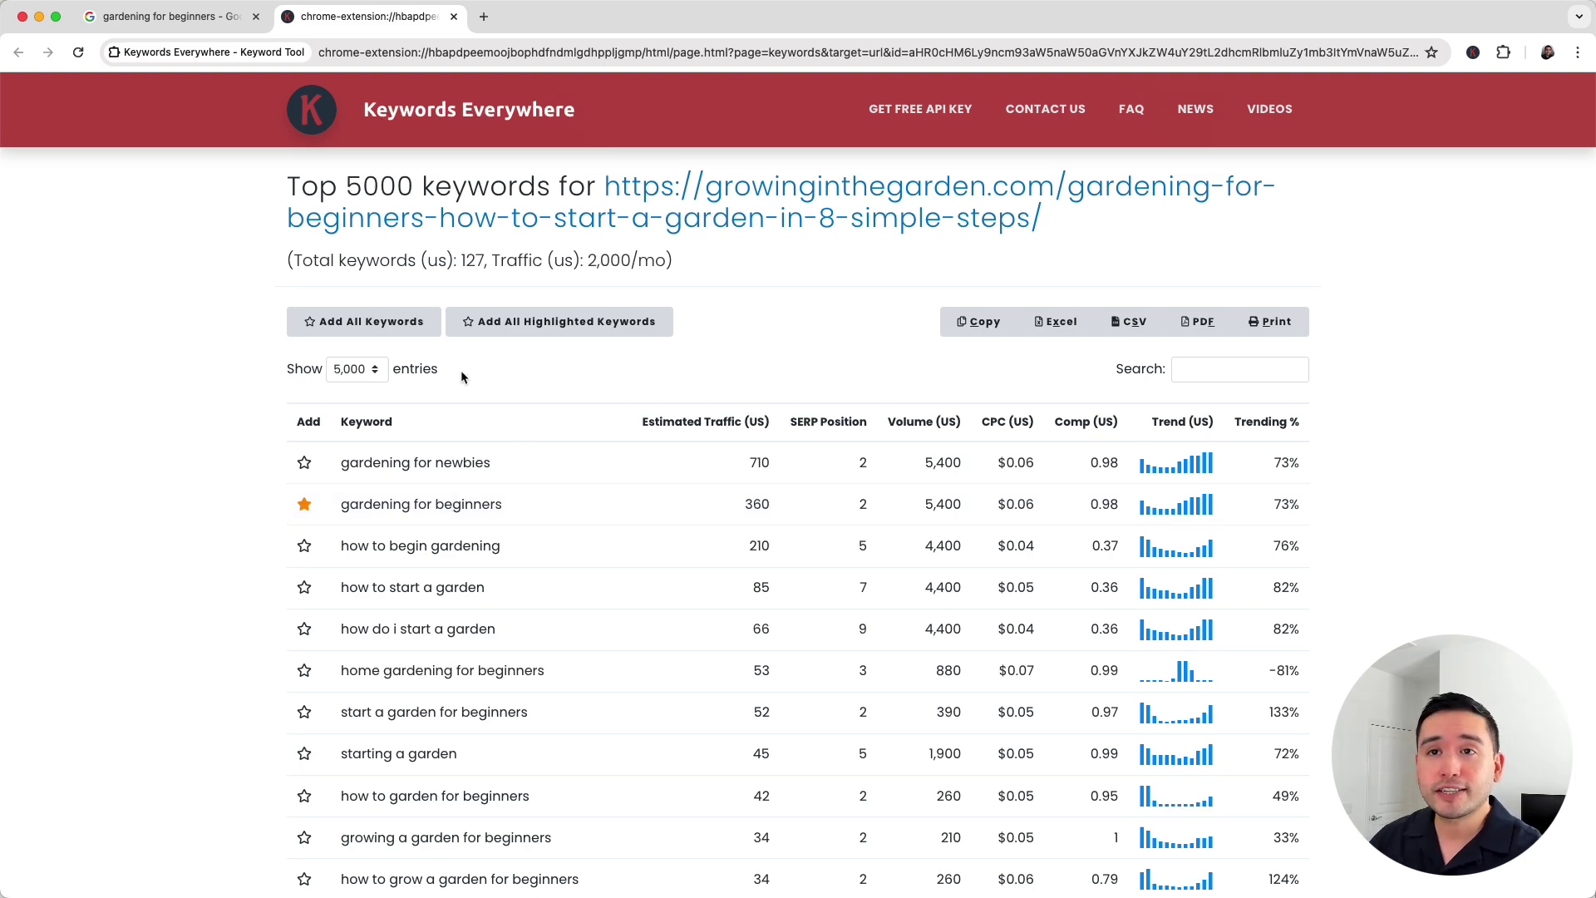
- Search within the Google results page for the word "beginners"
click(220, 29)
scroll(1239, 436, down, 1)
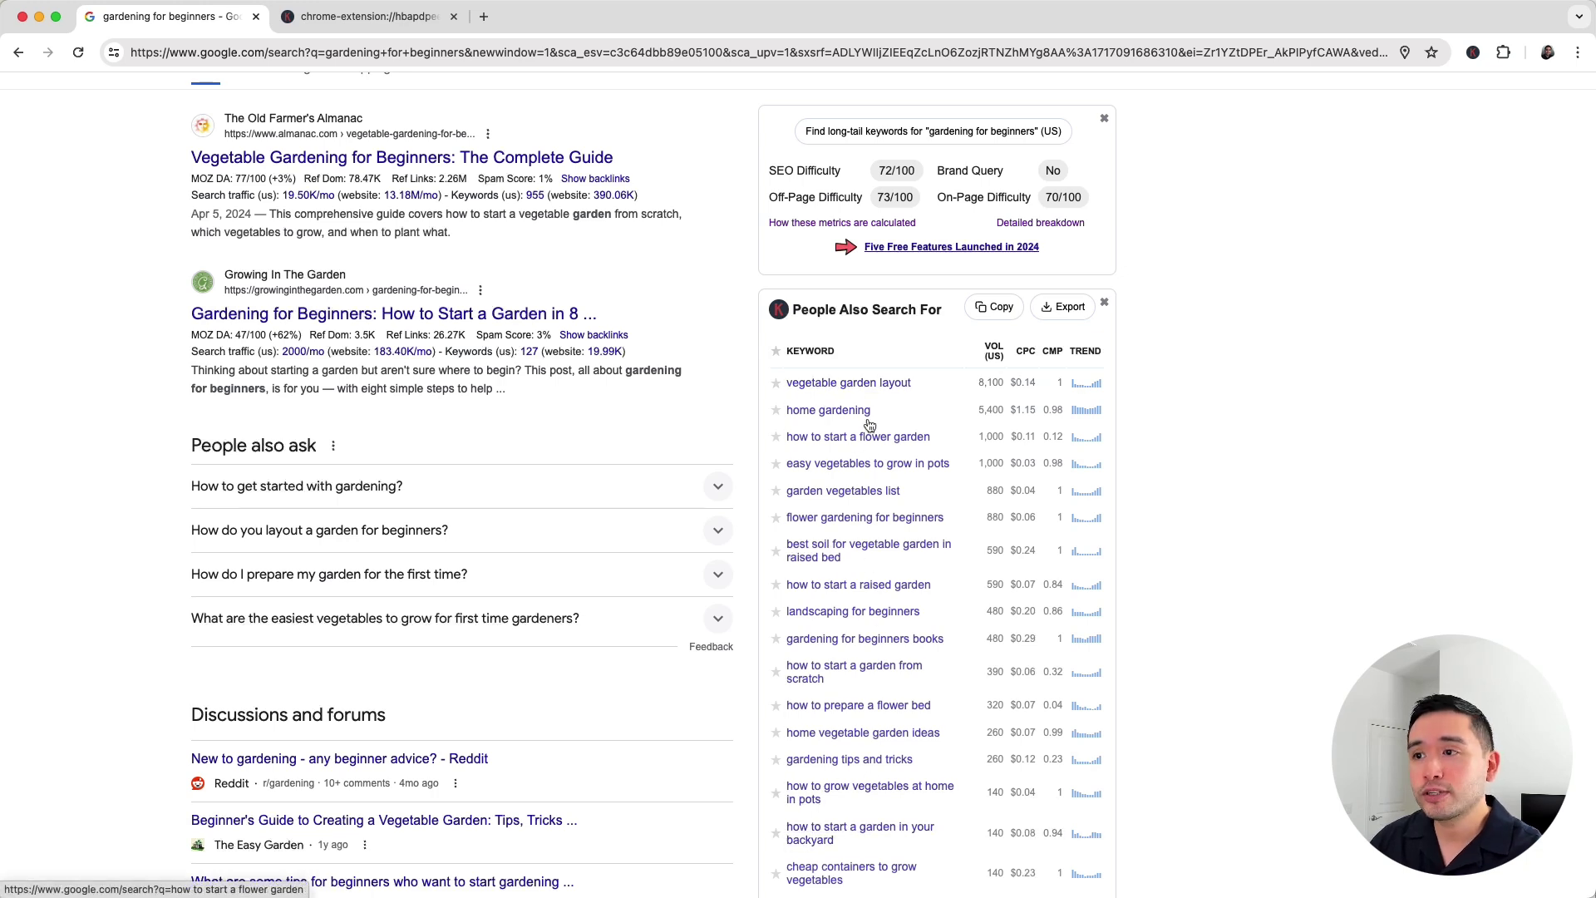
scroll(902, 384, down, 1)
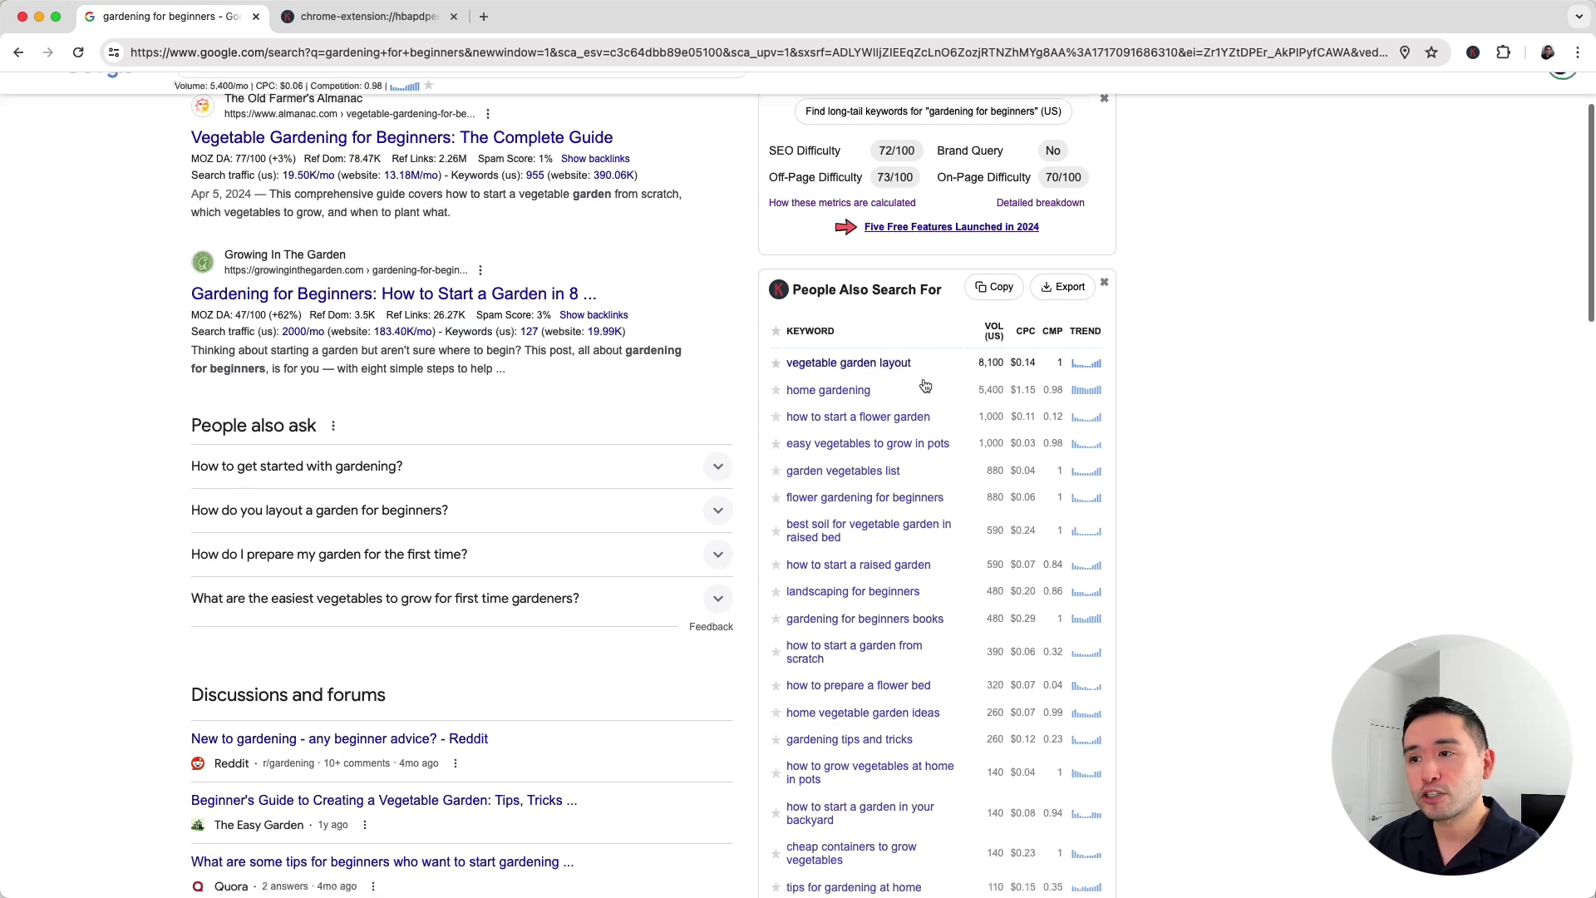
key(super+f)
text(beginners)
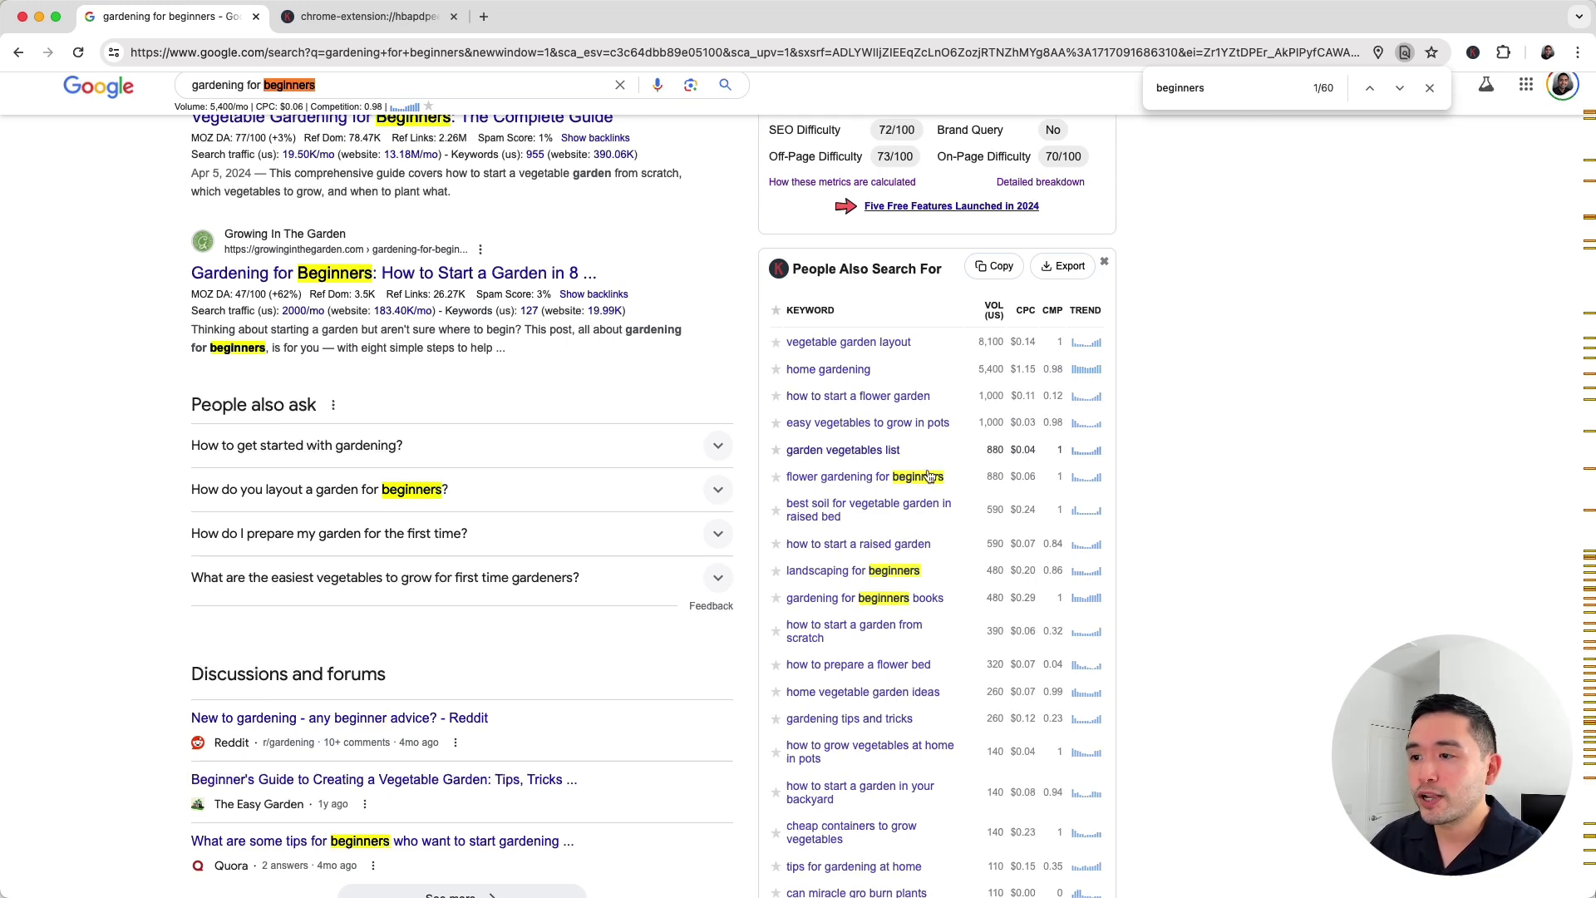
- Examine the People Also Search For list for keyword ideas containing "beginners"
scroll(905, 480, down, 1)
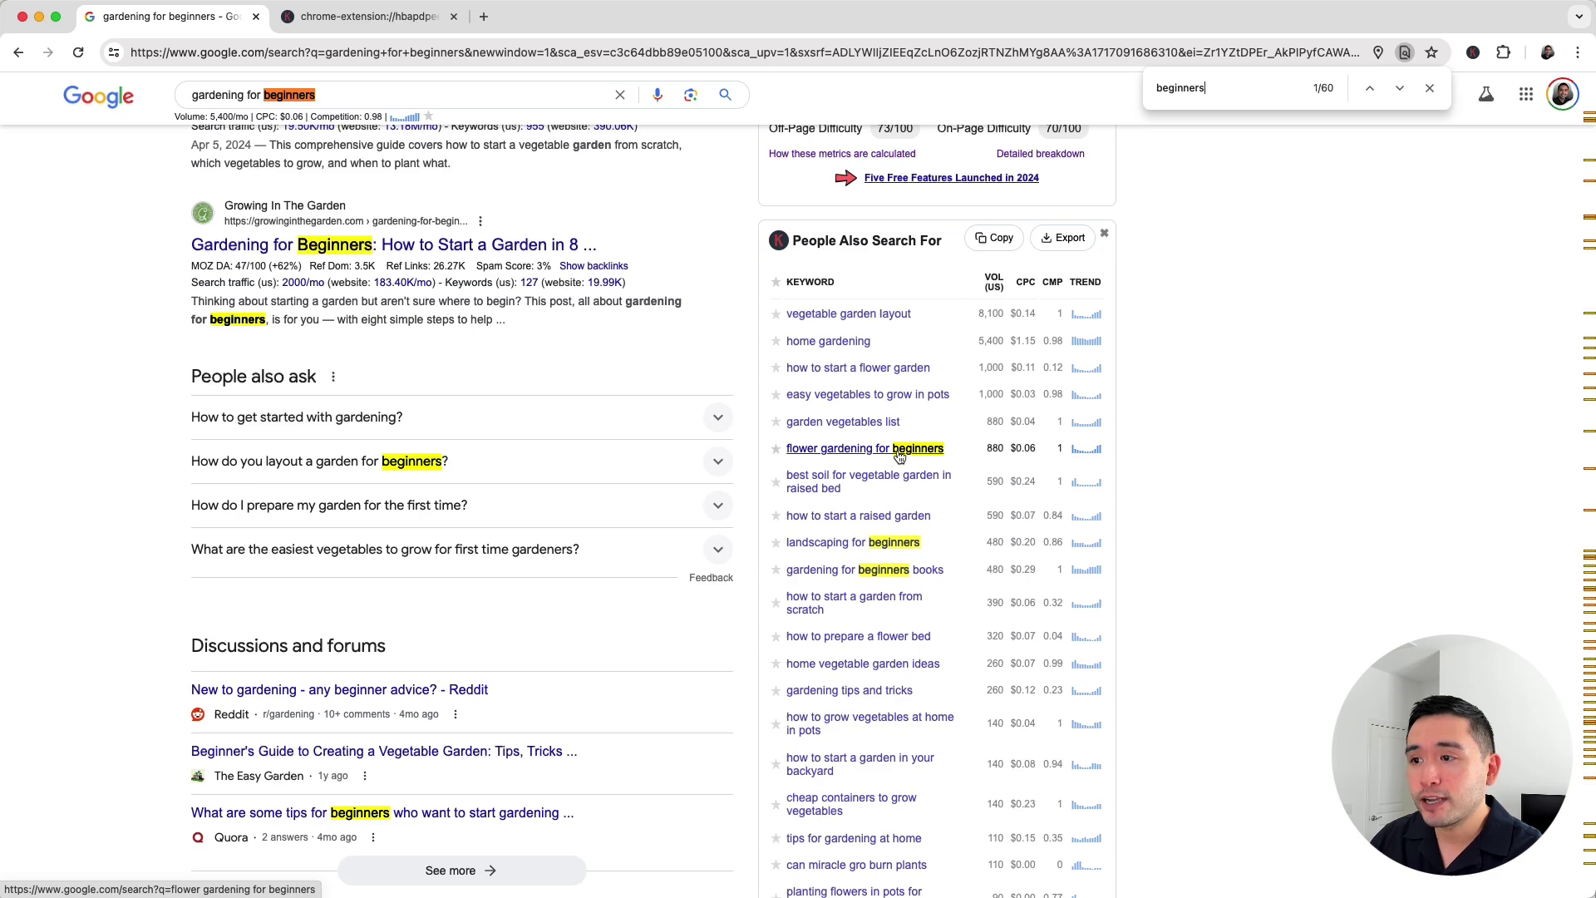
scroll(845, 838, down, 1)
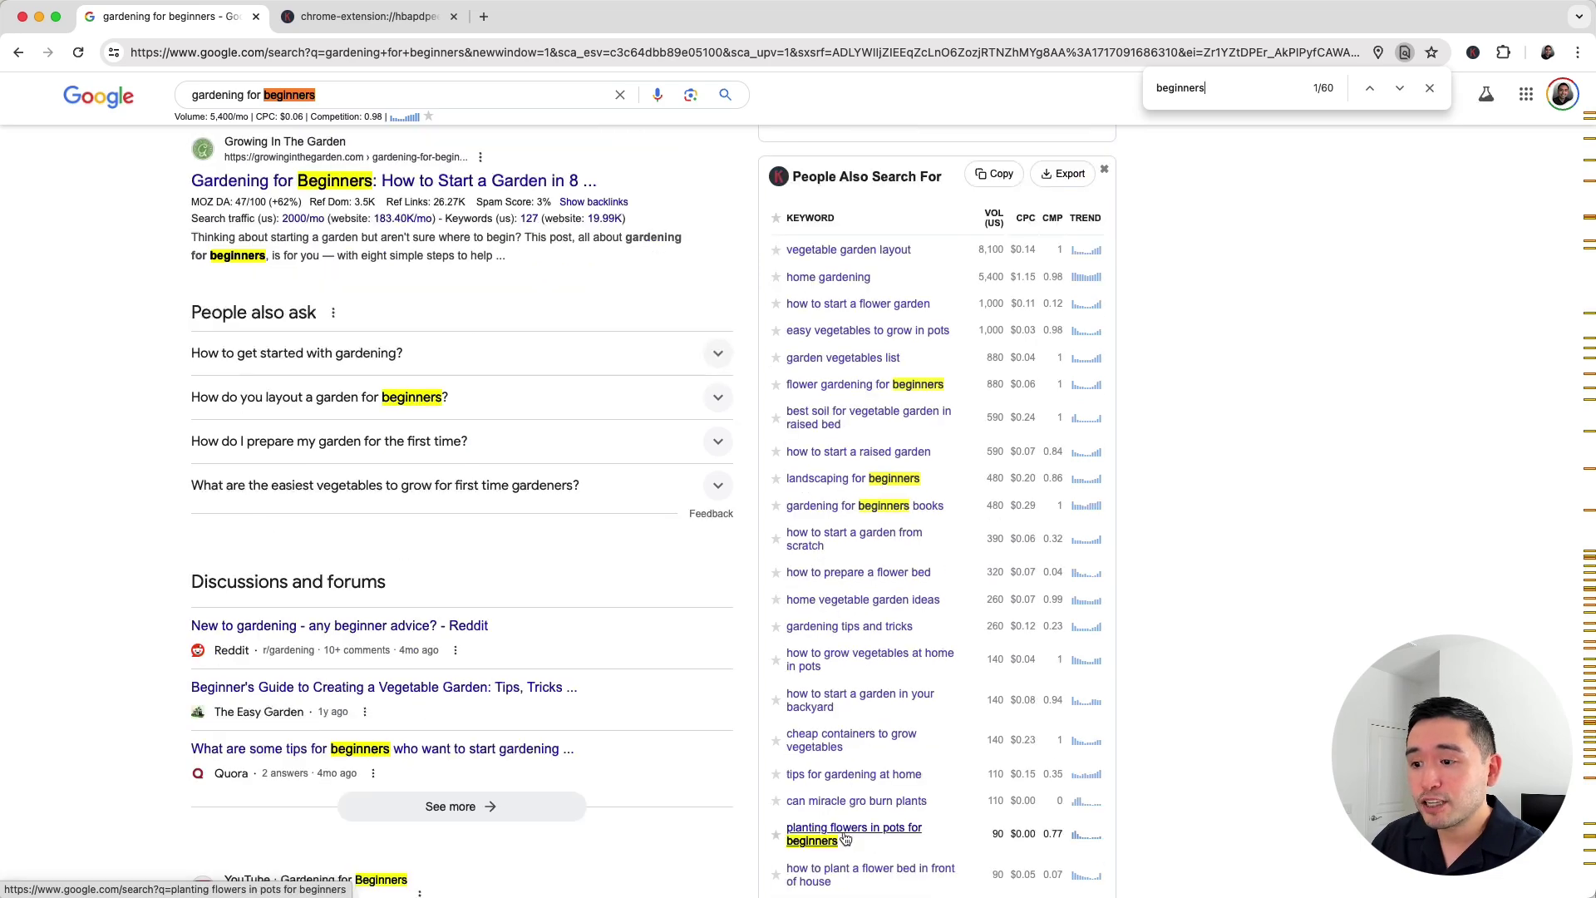
scroll(864, 831, down, 5)
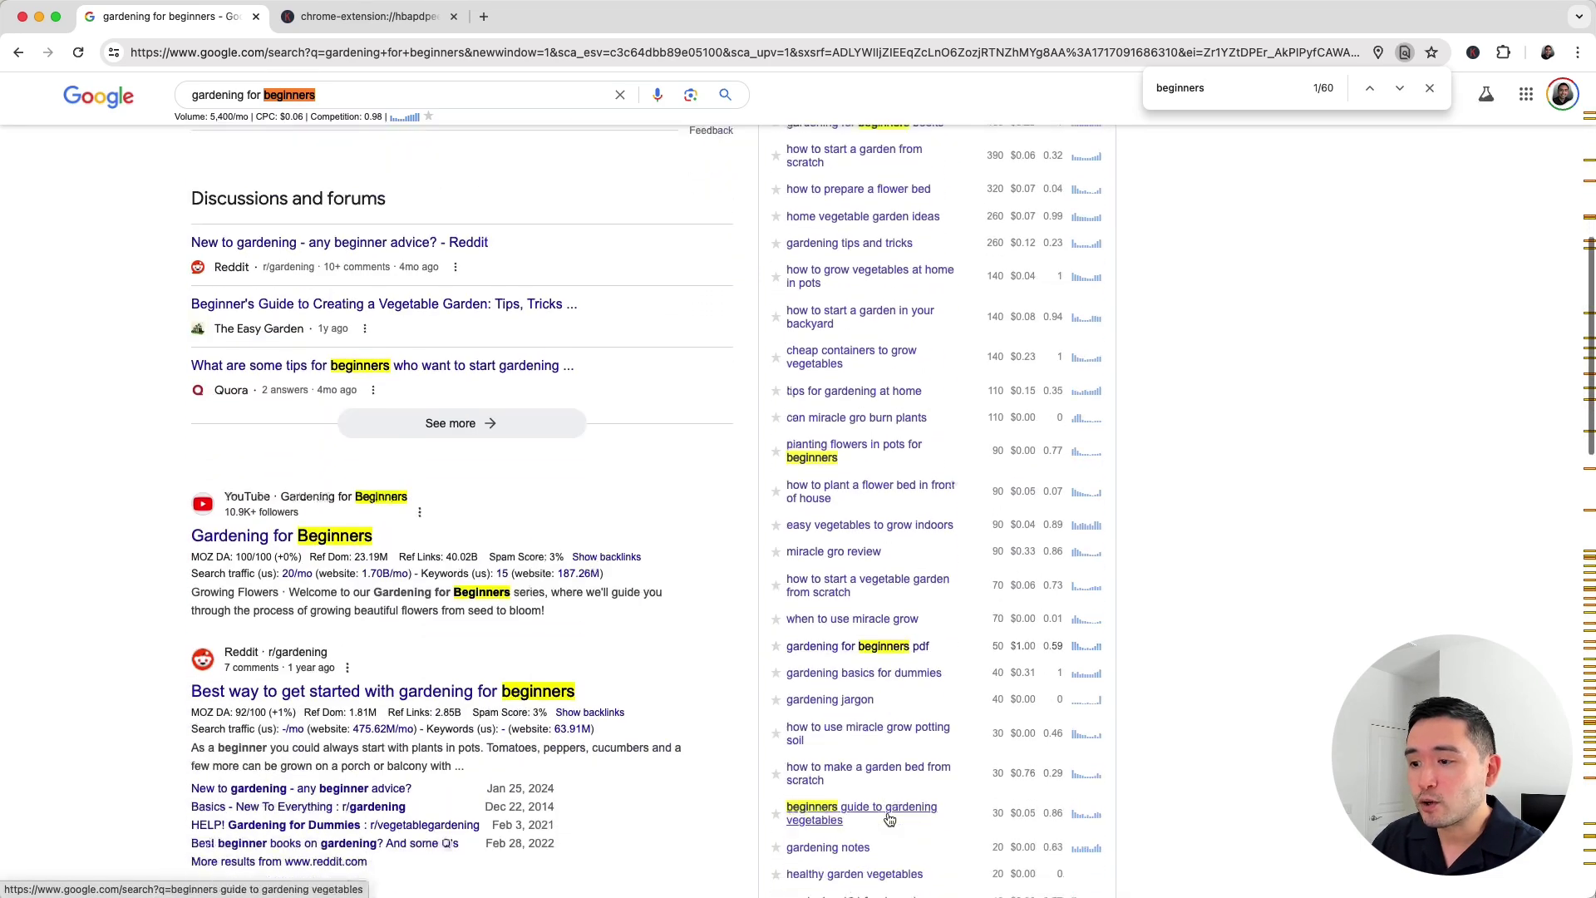
scroll(865, 748, up, 3)
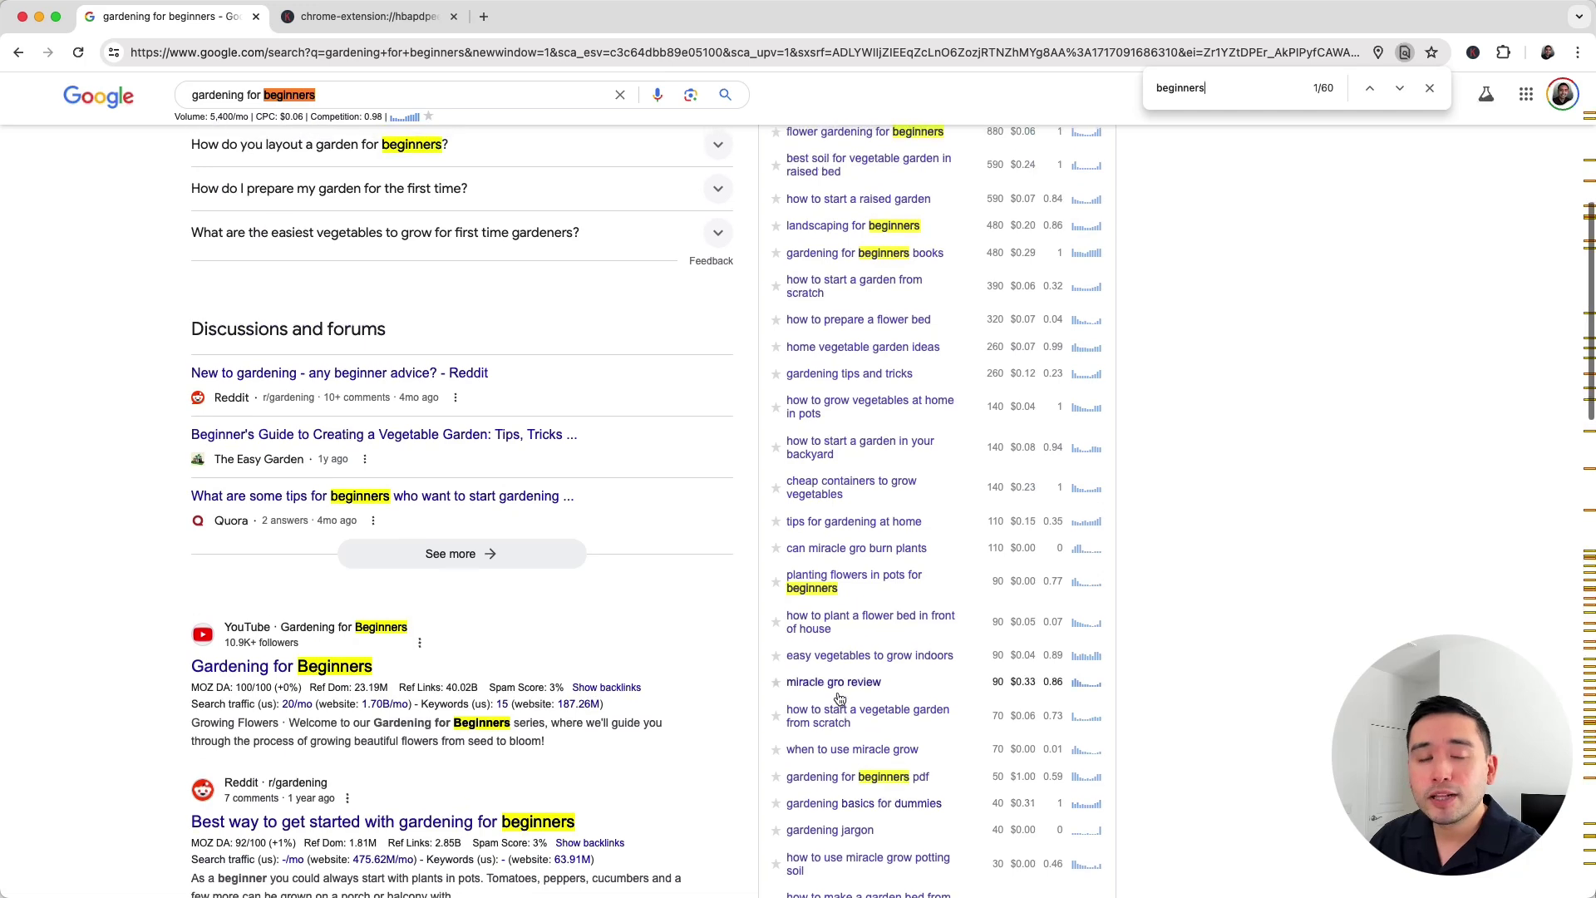
scroll(841, 697, up, 1)
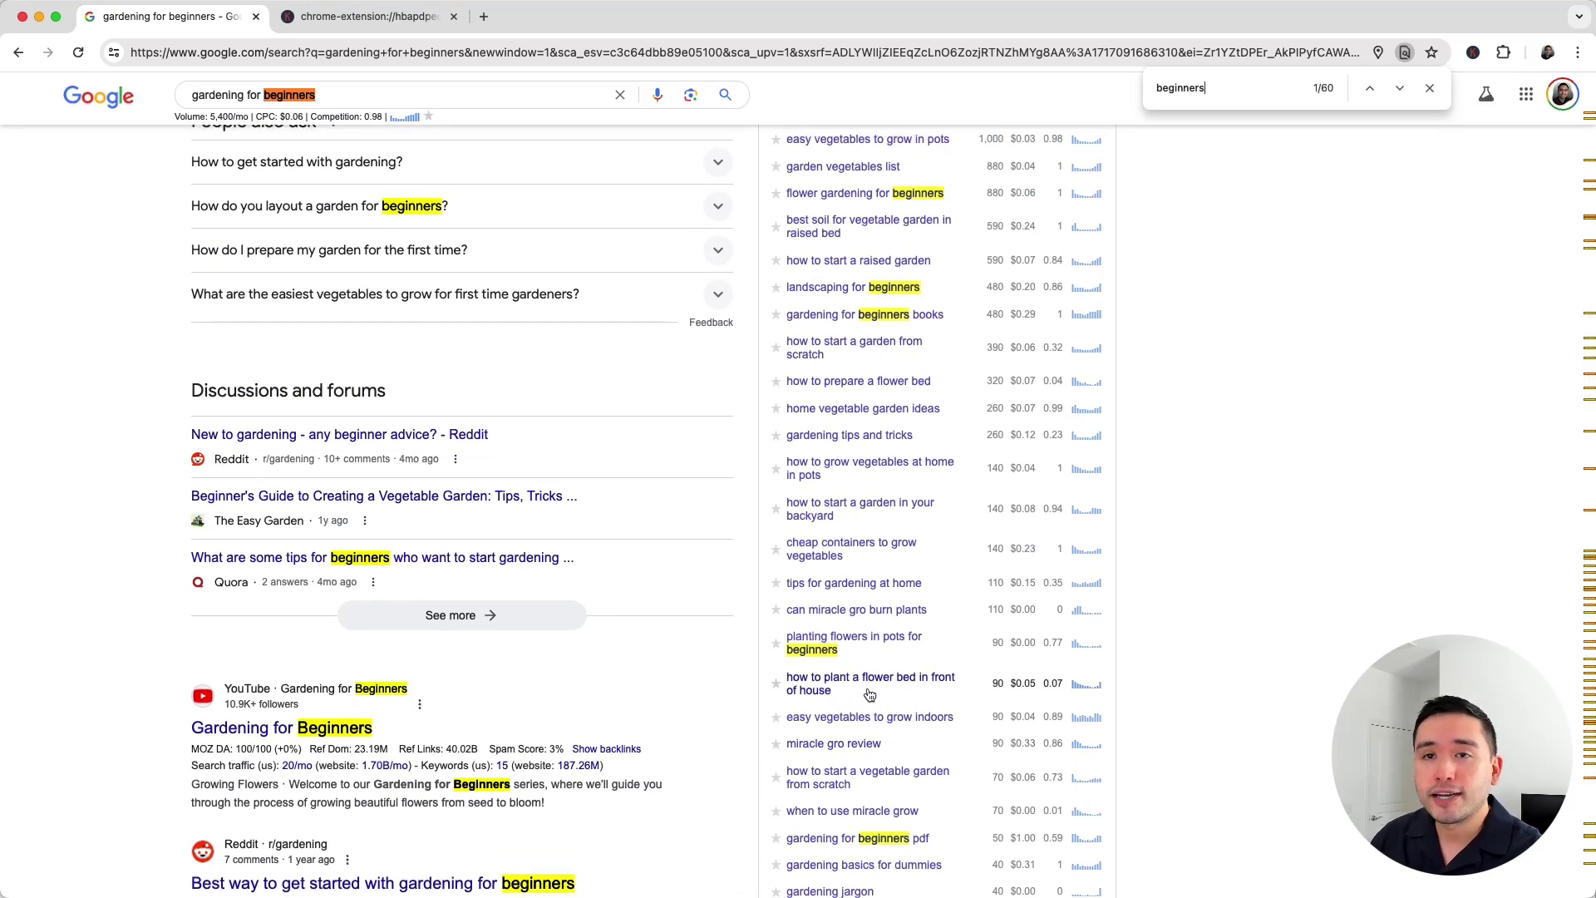
scroll(870, 694, up, 1)
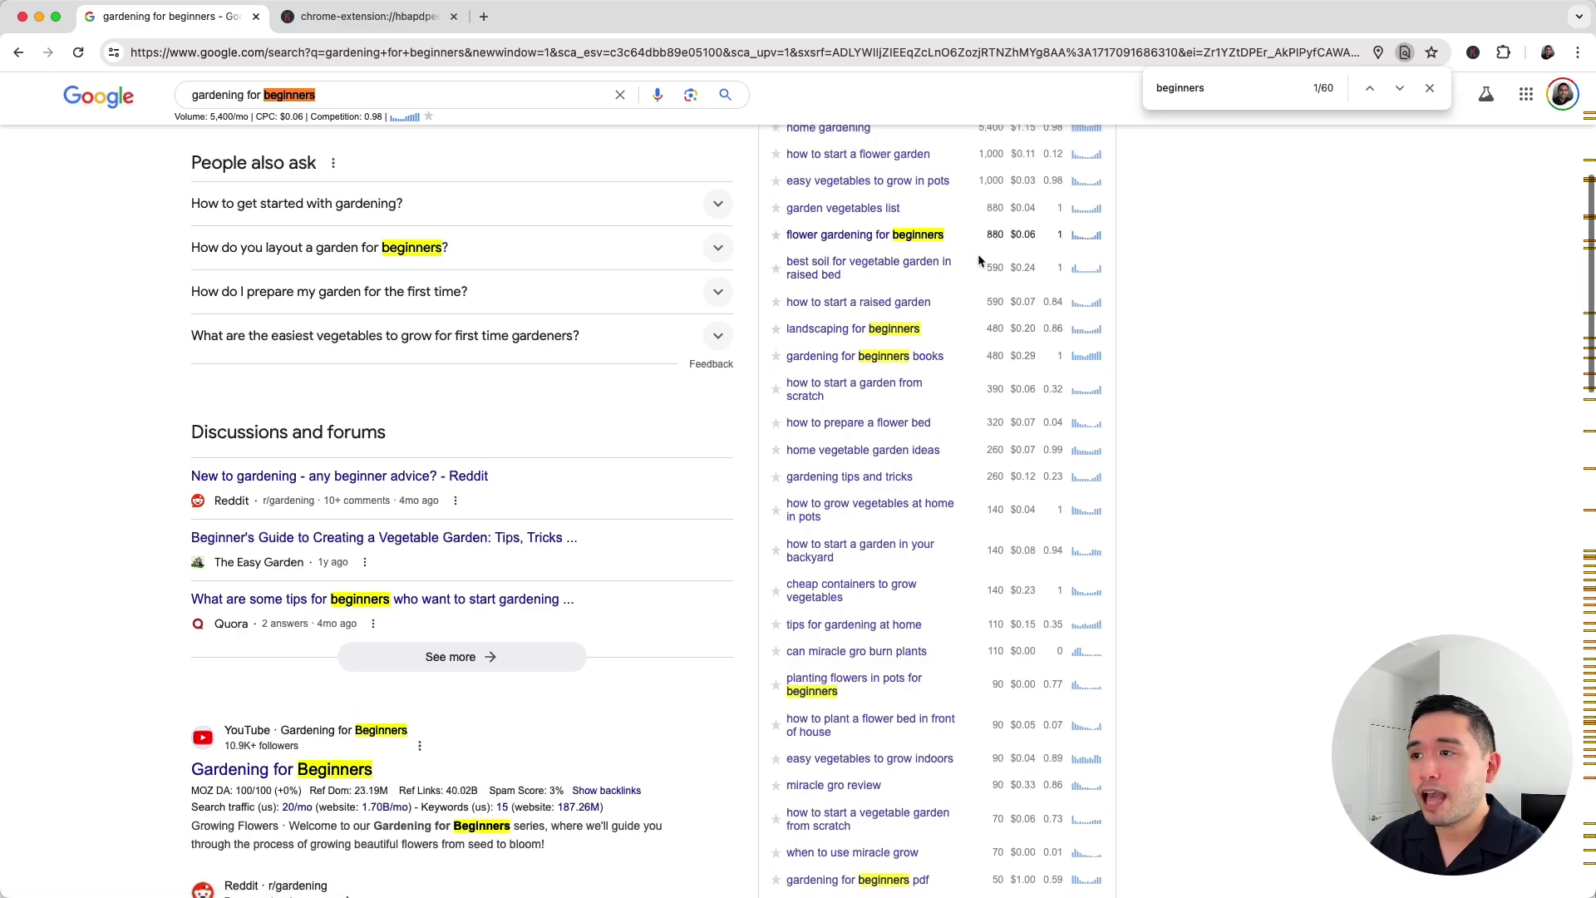
scroll(977, 252, up, 5)
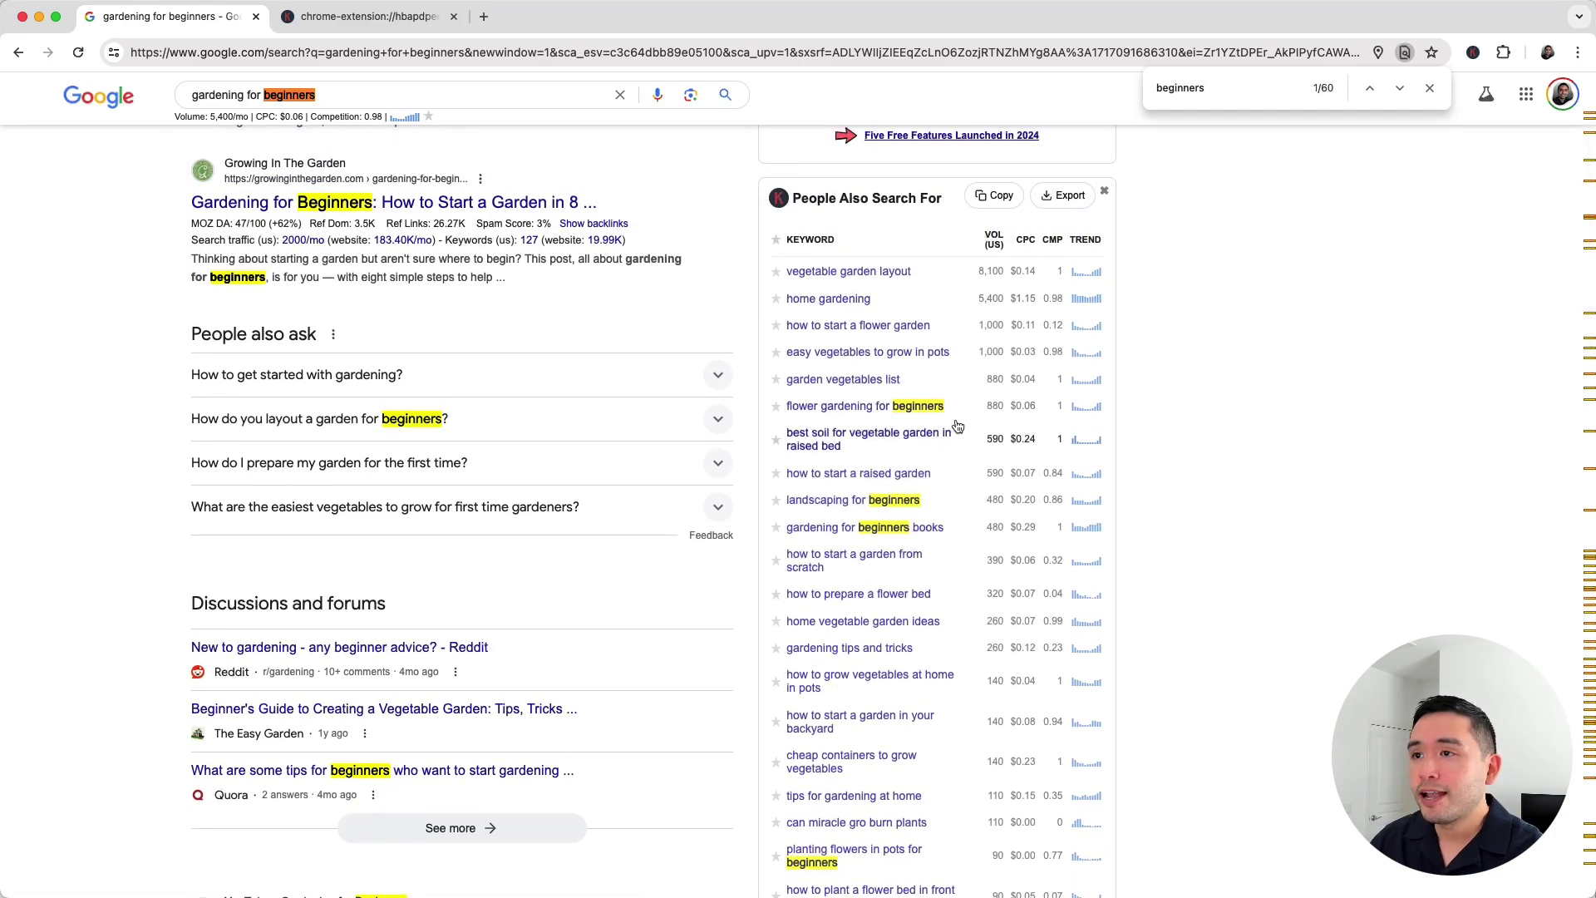
- Examine the Long-Tail Keywords list and the People Also Search For list in the Google results for phrases containing "beginners"
scroll(972, 424, down, 12)
scroll(955, 423, down, 8)
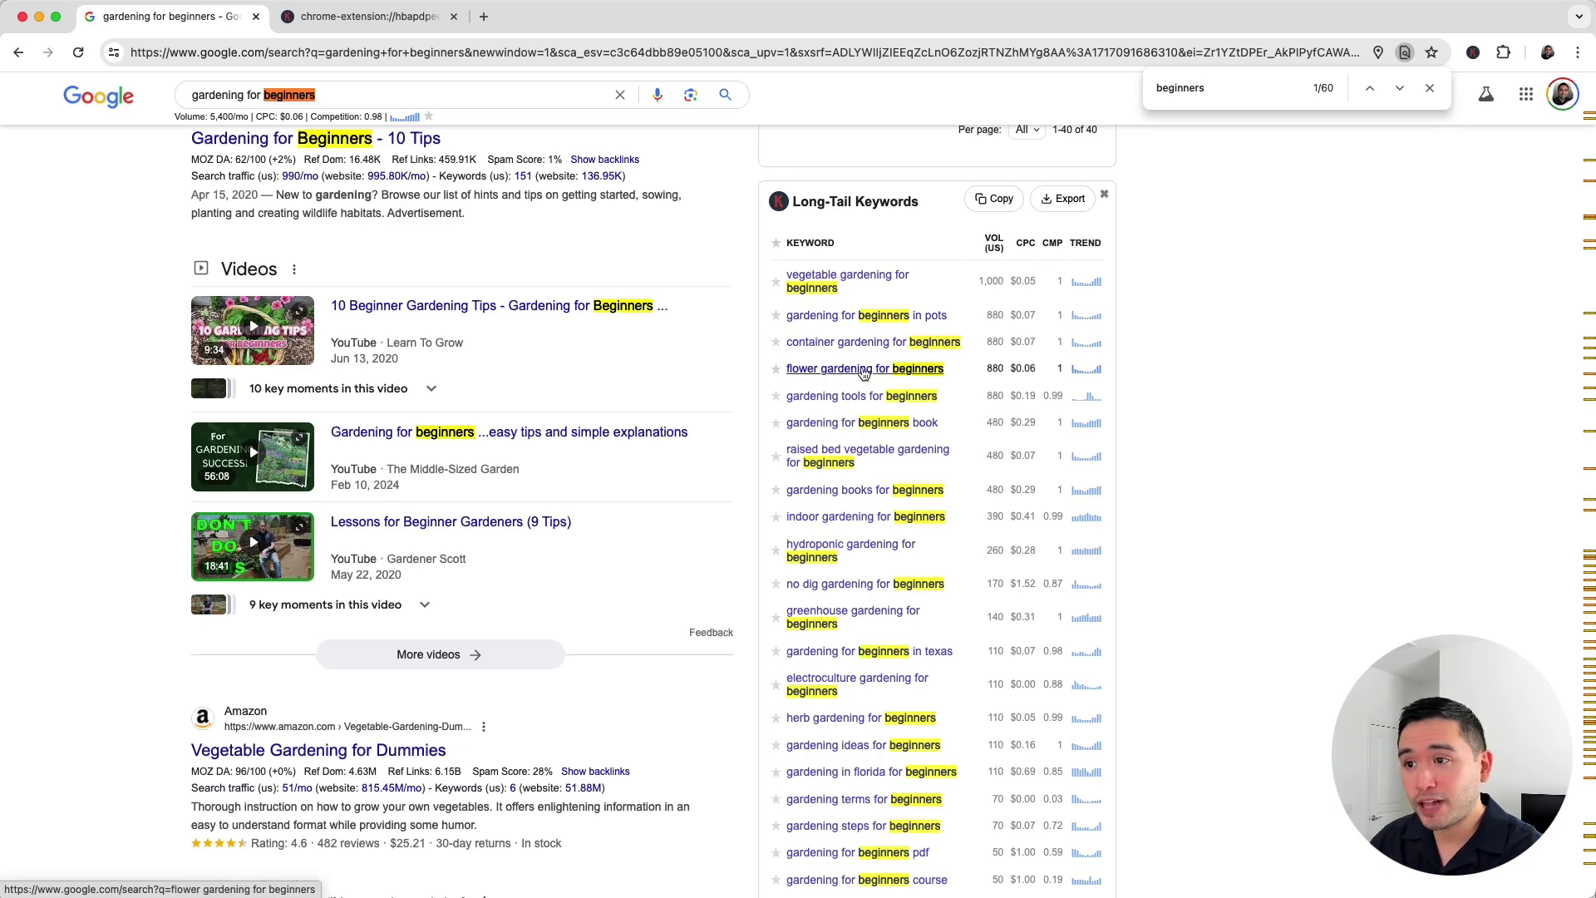
scroll(896, 819, up, 3)
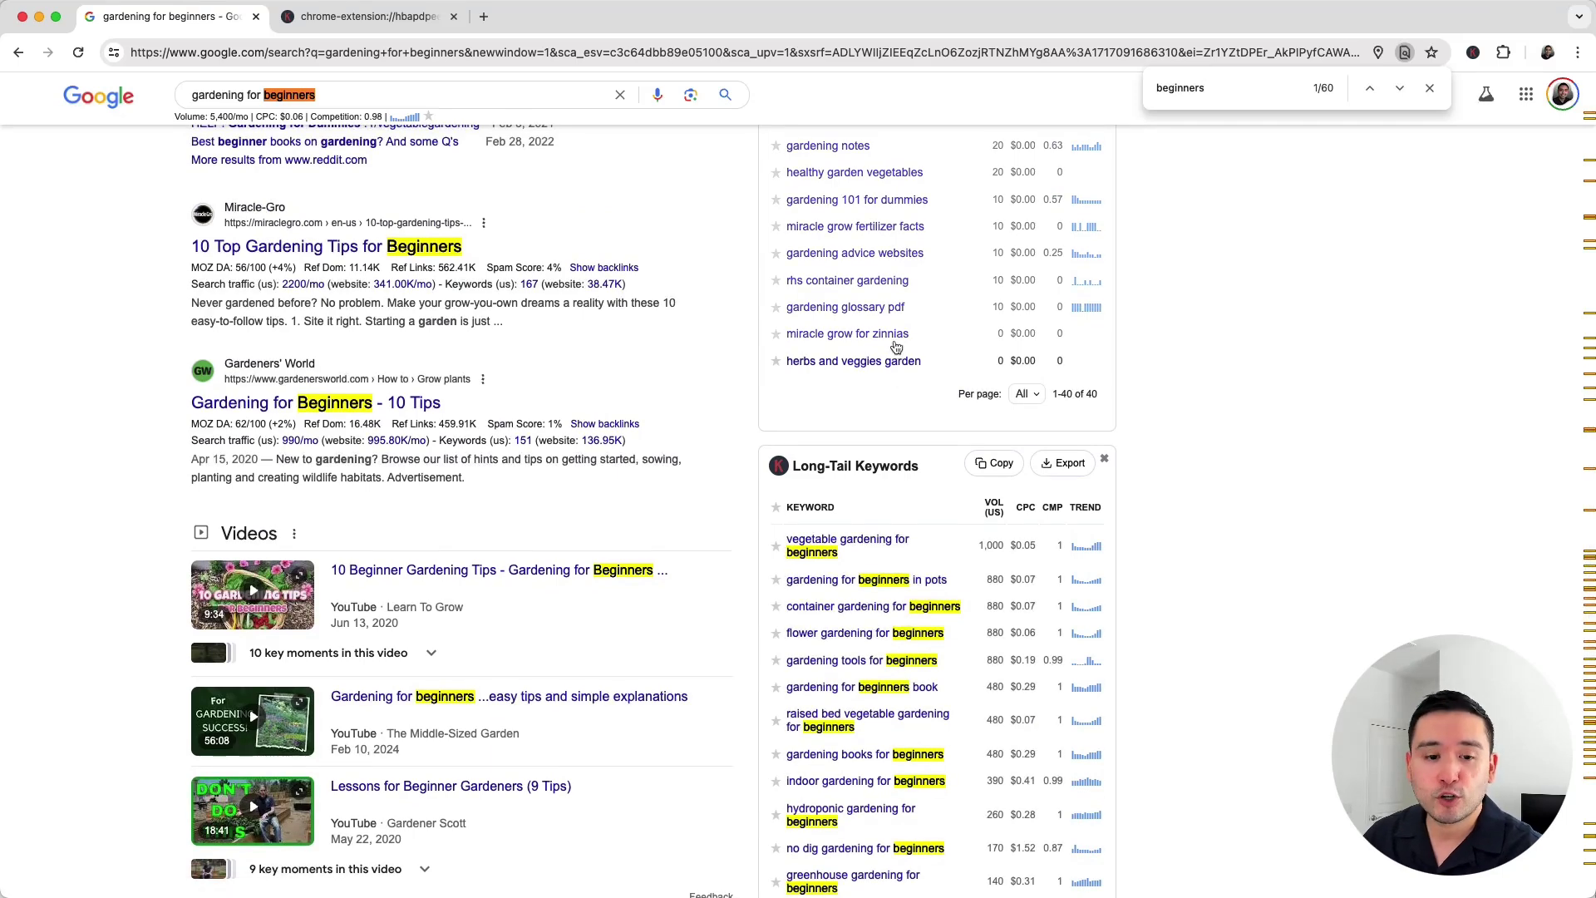
scroll(914, 343, up, 10)
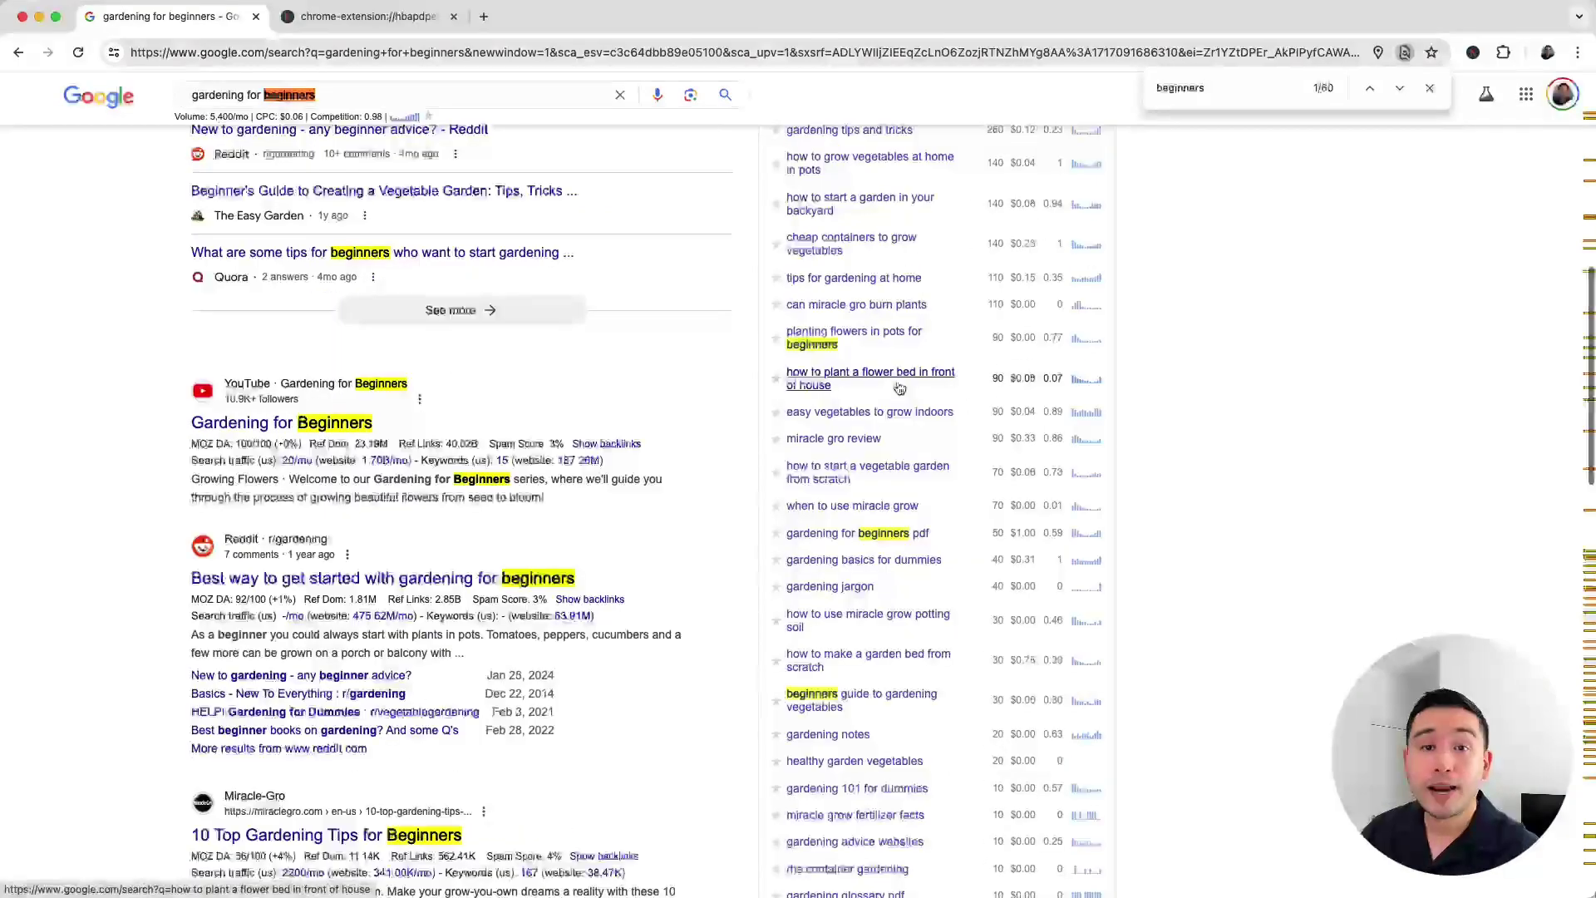
scroll(898, 387, up, 5)
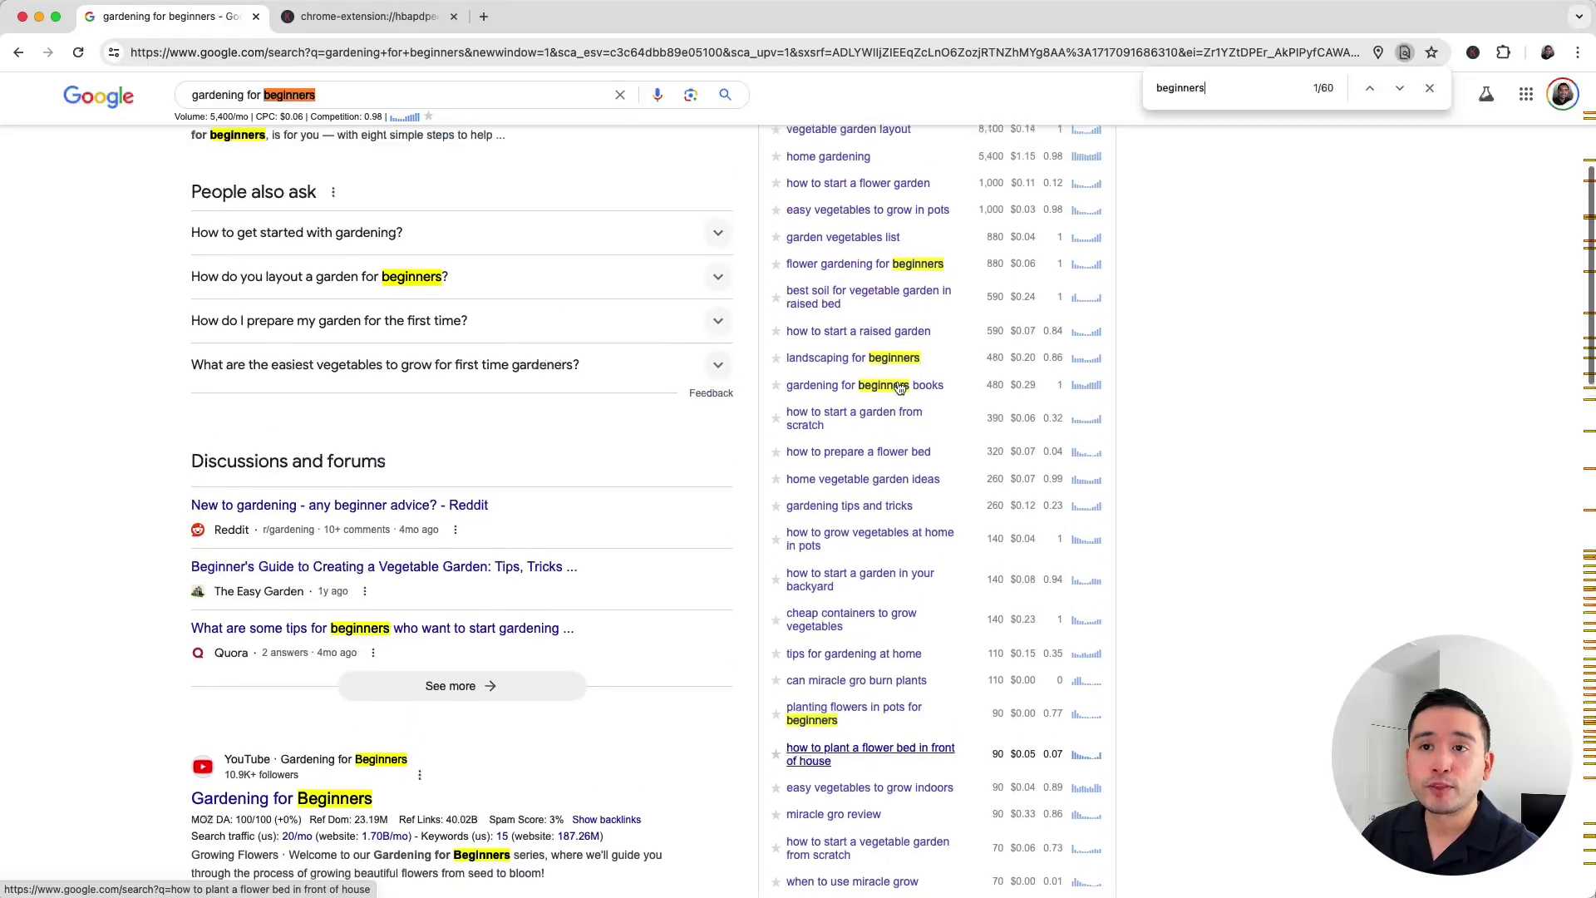
scroll(899, 387, up, 3)
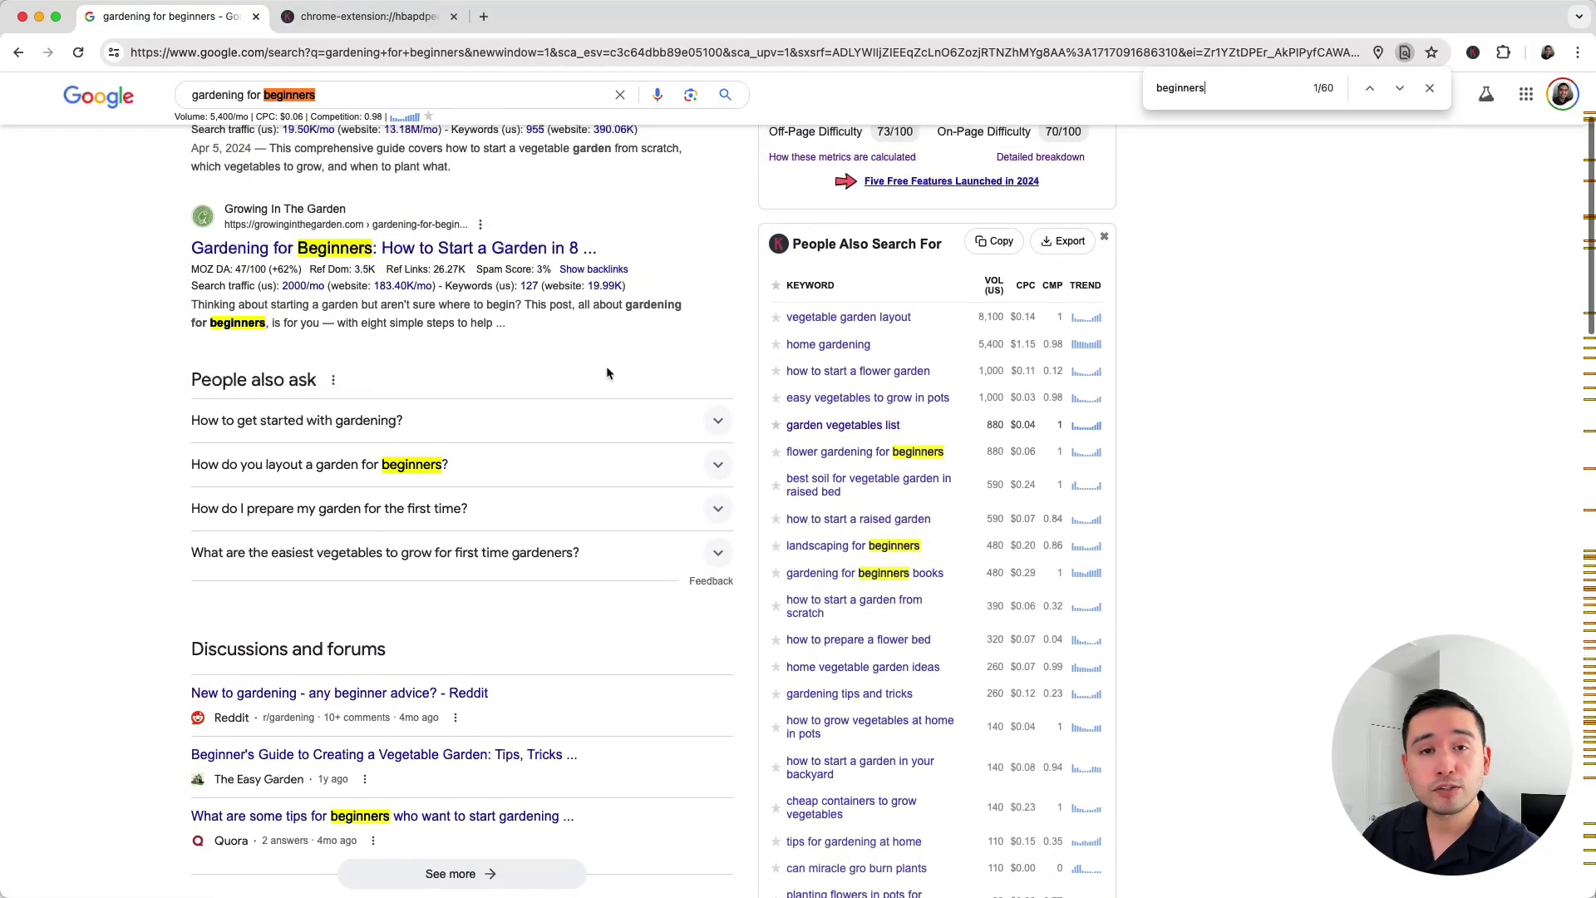
- Return to the Keywords Everywhere report for the growinginthegarden.com page and look through its highest-traffic keywords
click(389, 20)
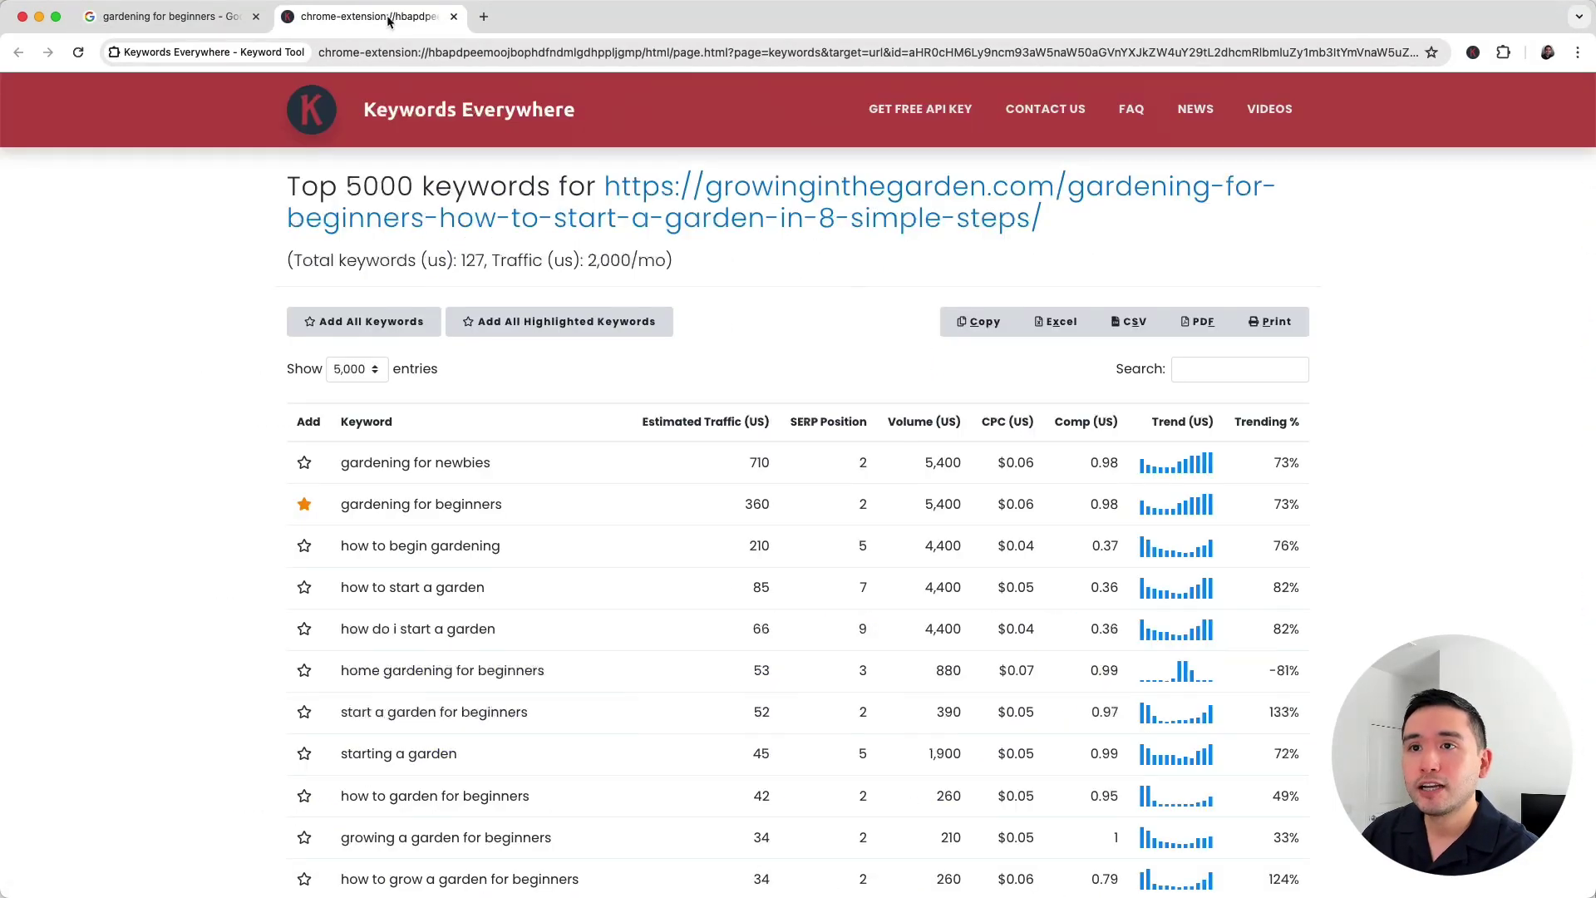
scroll(510, 457, down, 8)
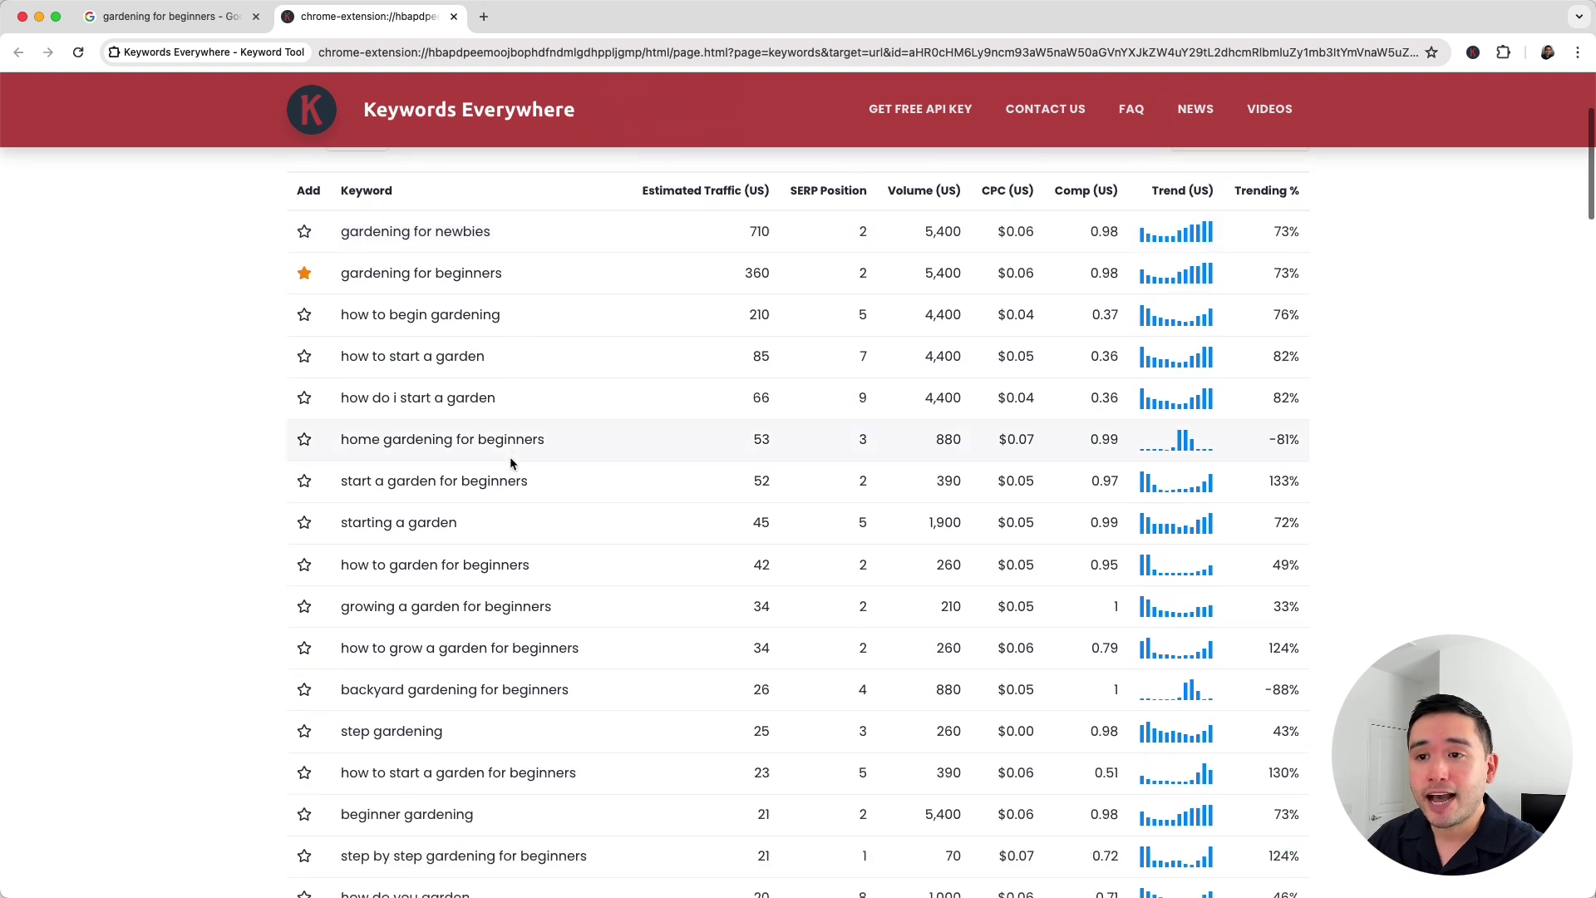
scroll(510, 458, down, 3)
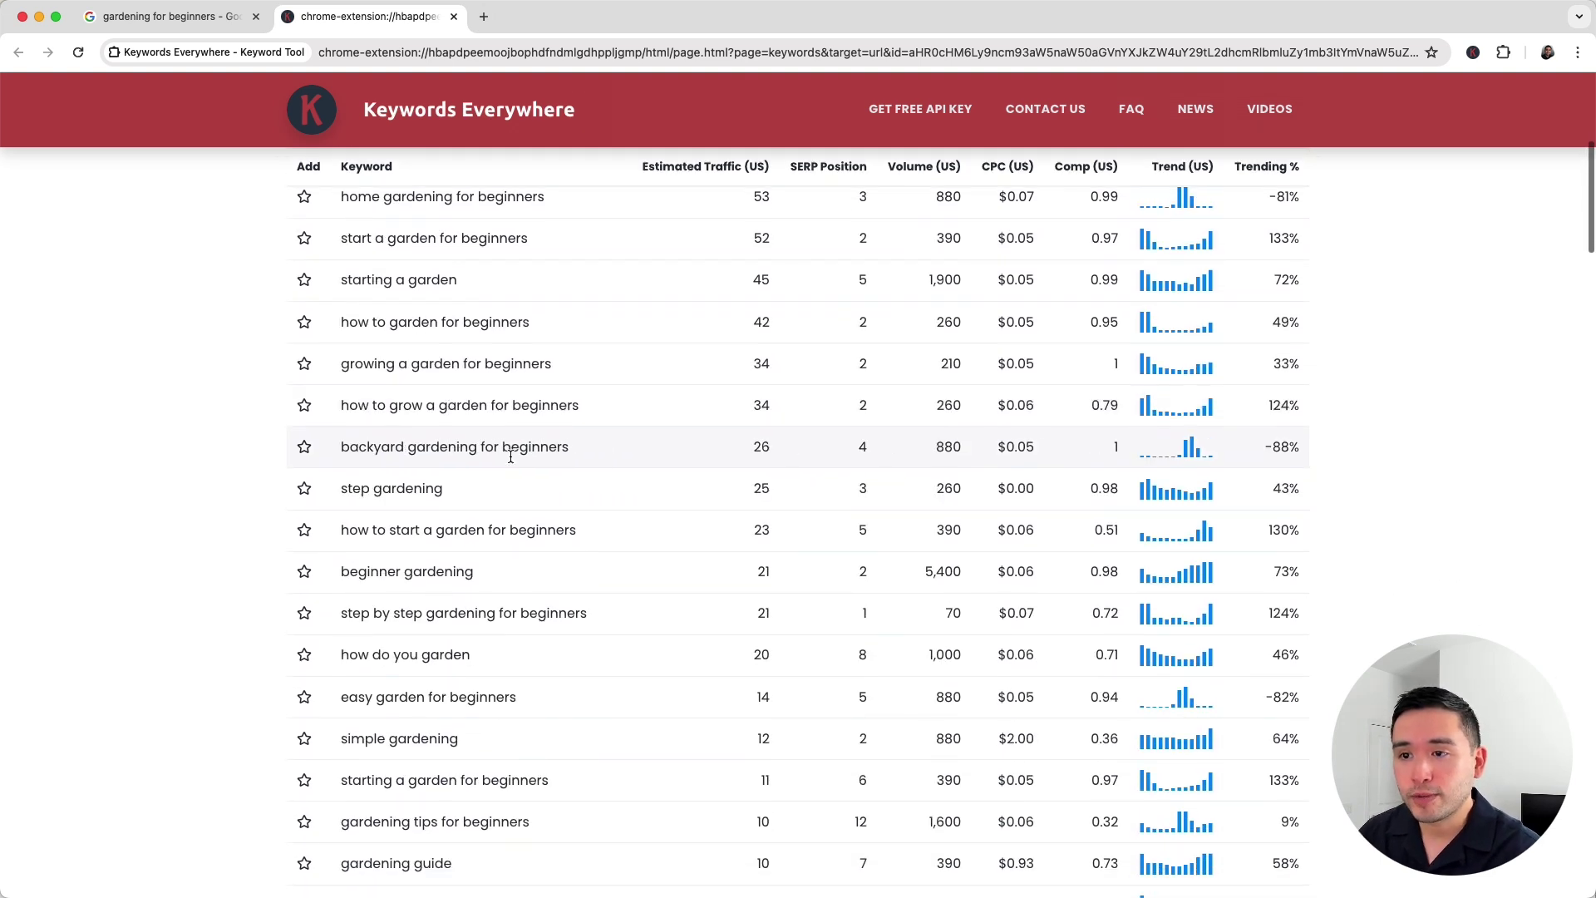
scroll(510, 458, up, 2)
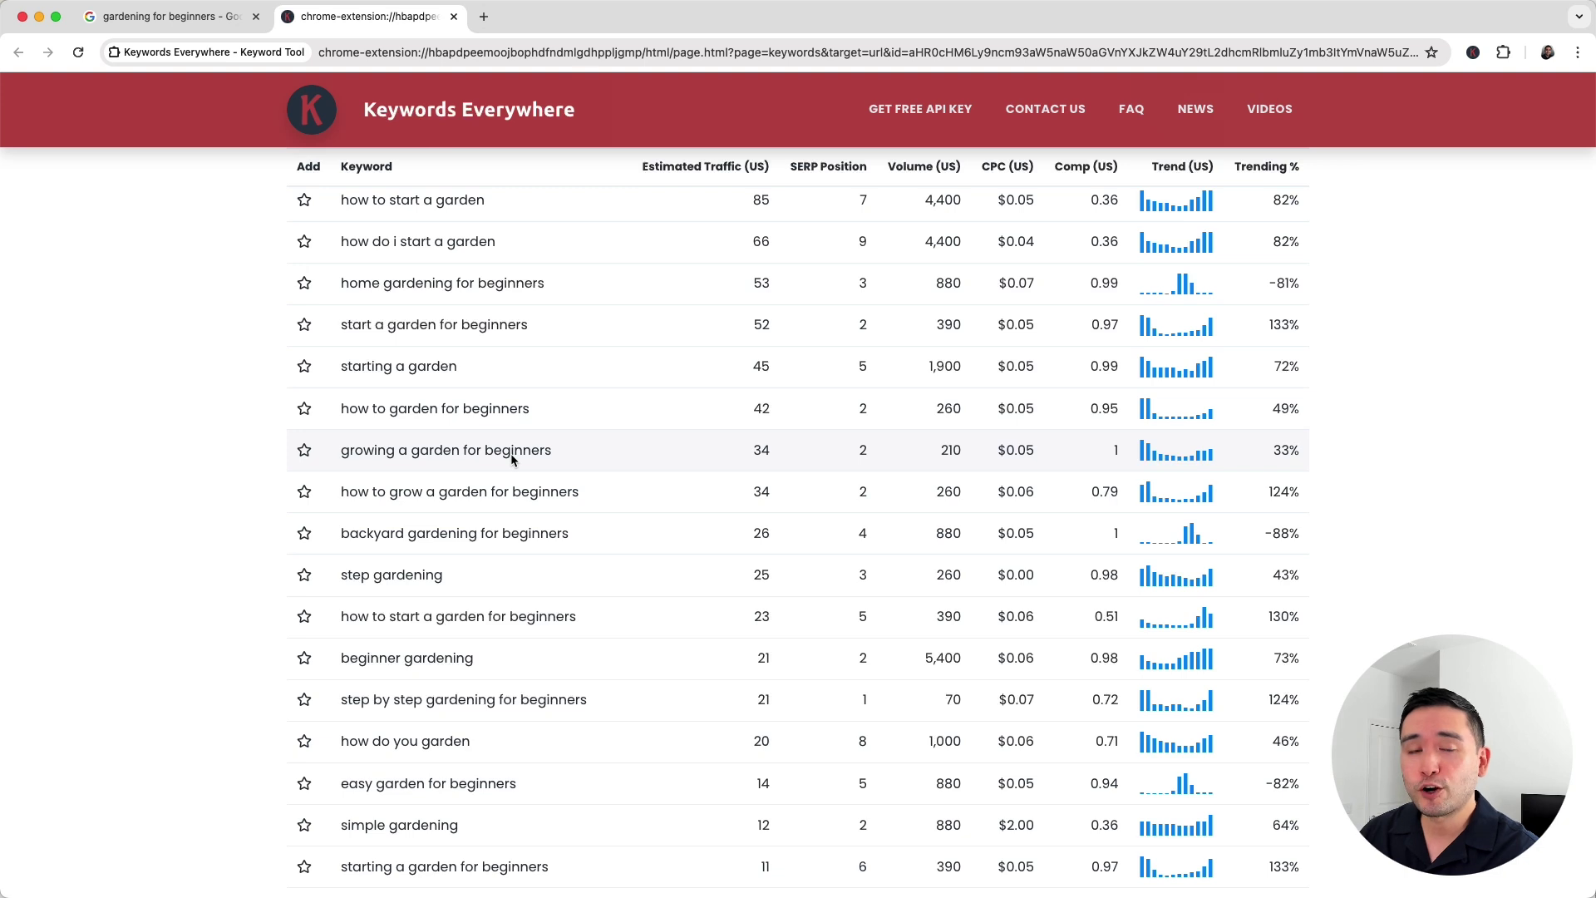
scroll(510, 456, up, 3)
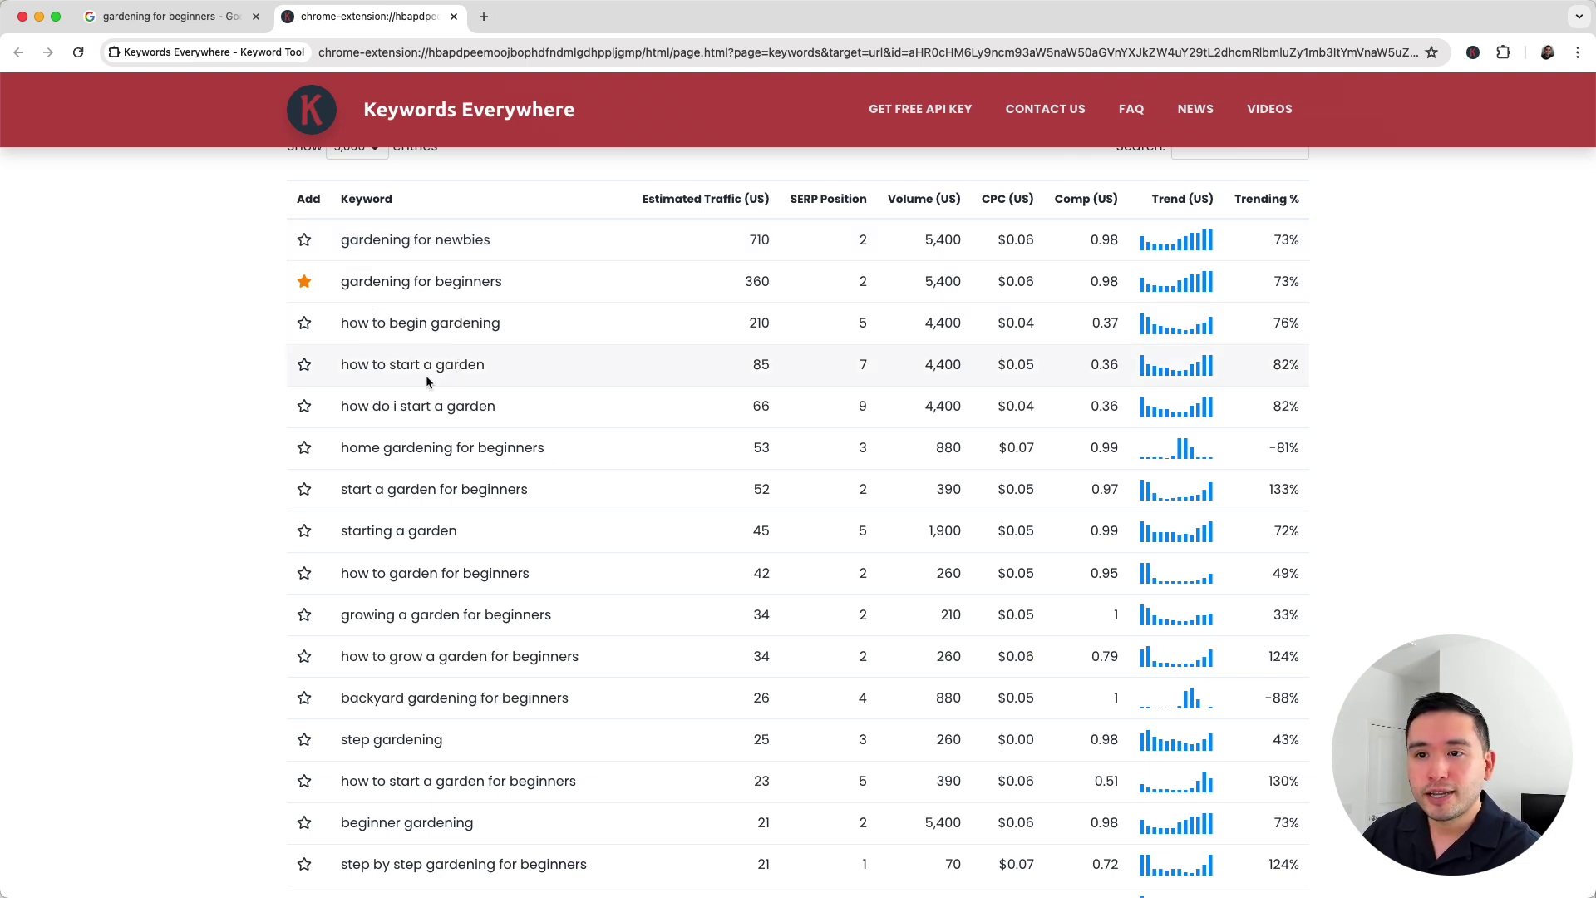
- Highlight keyword variations near the start of the report, from "gardening for newbies" to "starting a garden", and "how to begin gardening" by itself
drag(495, 406, 339, 368)
click(214, 331)
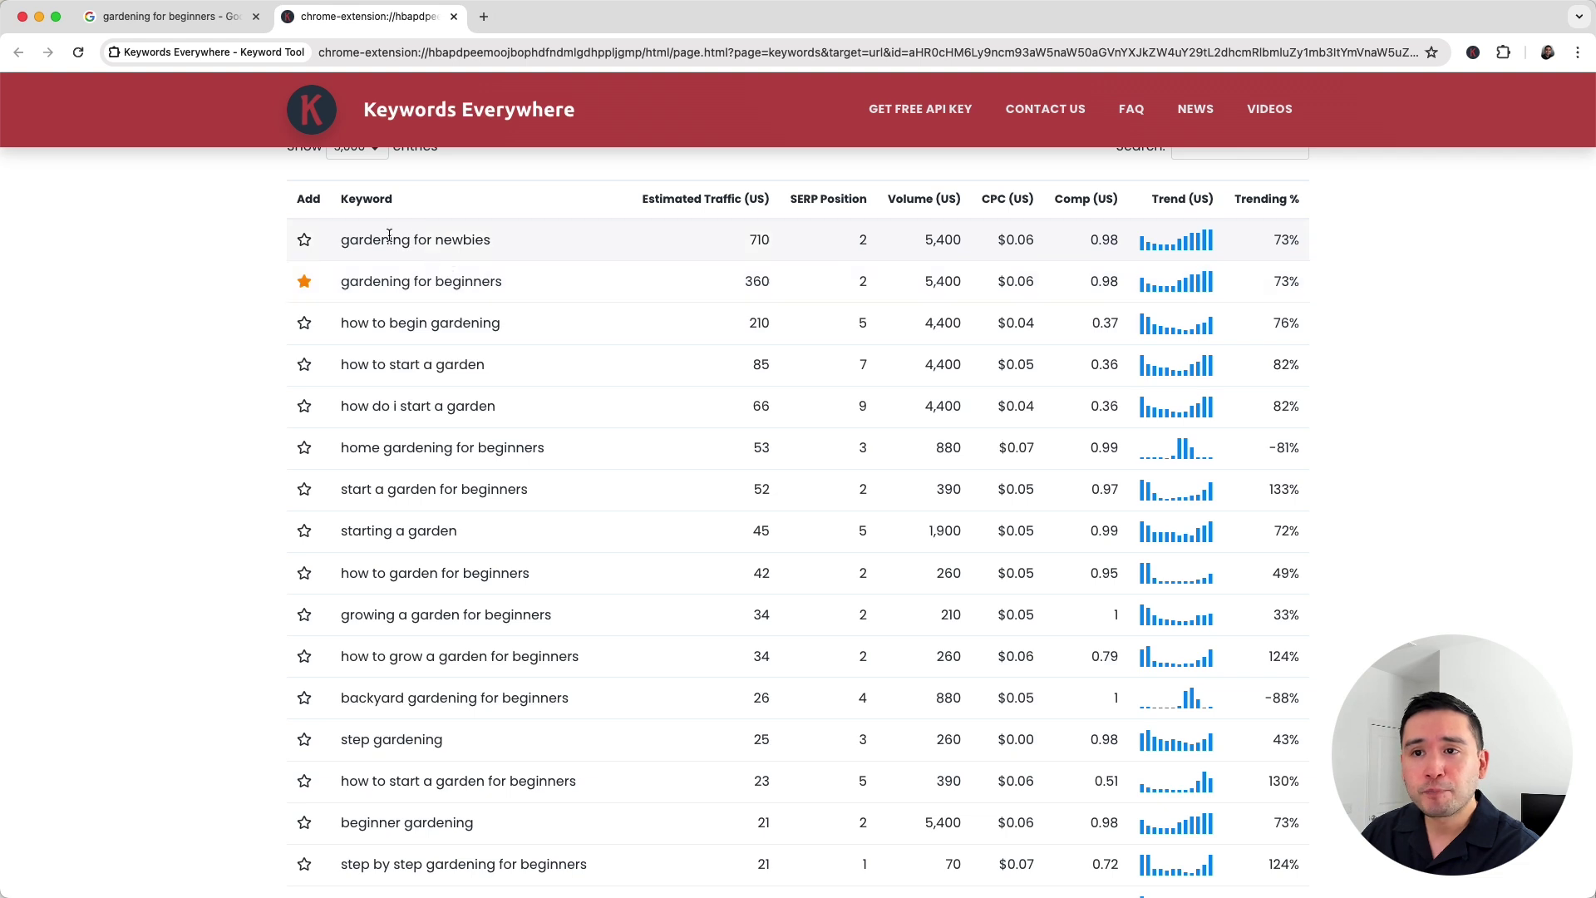
drag(356, 240, 484, 532)
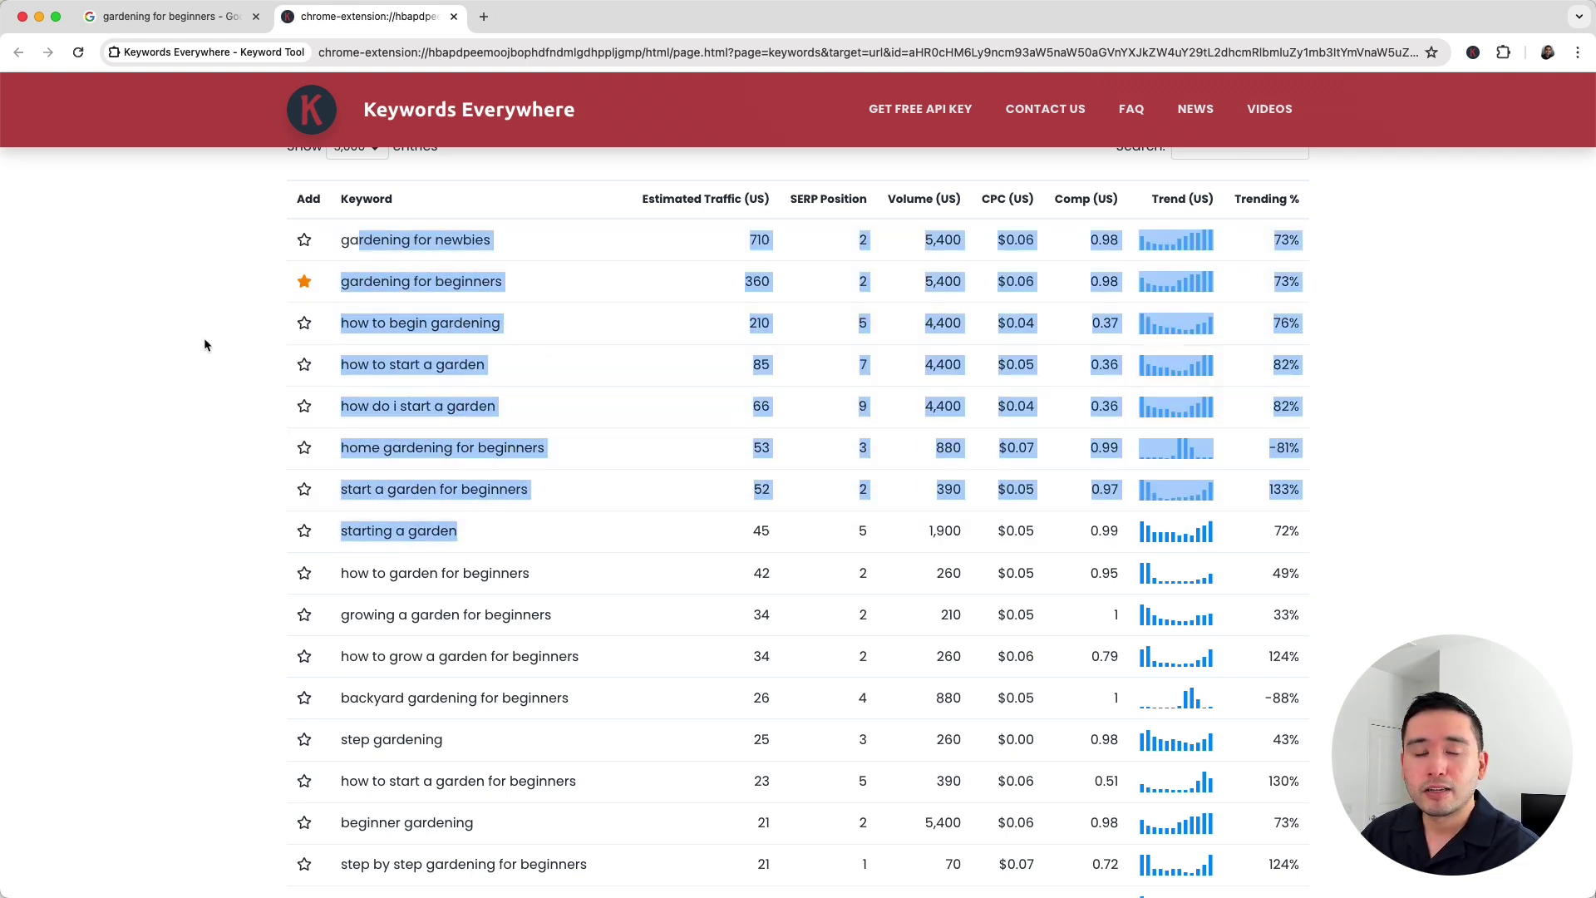
click(409, 332)
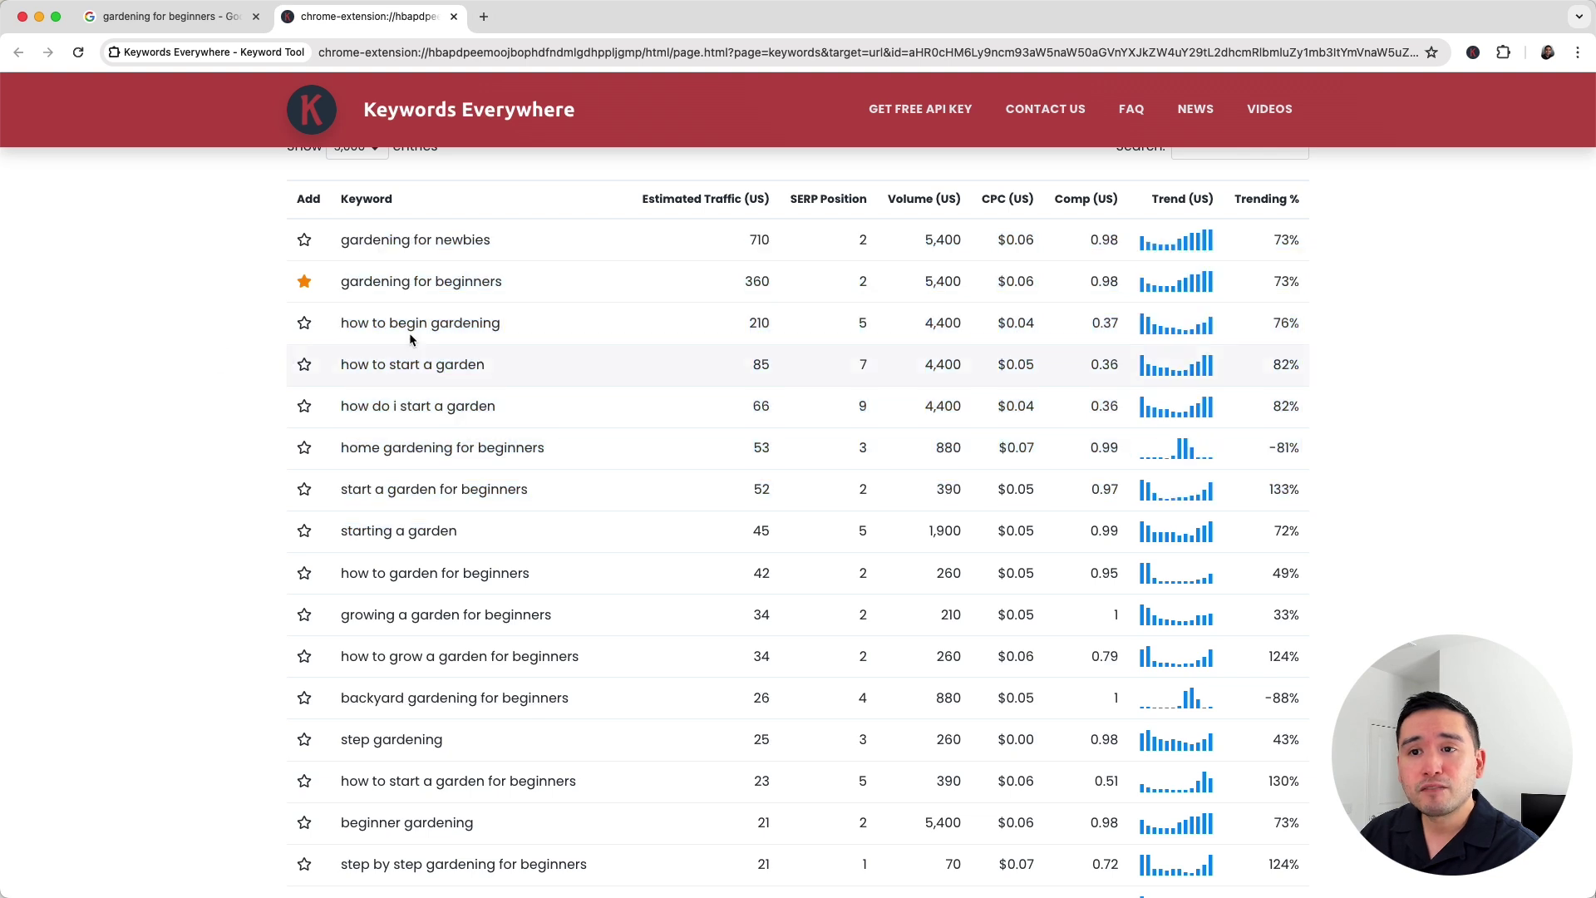
drag(340, 323, 502, 324)
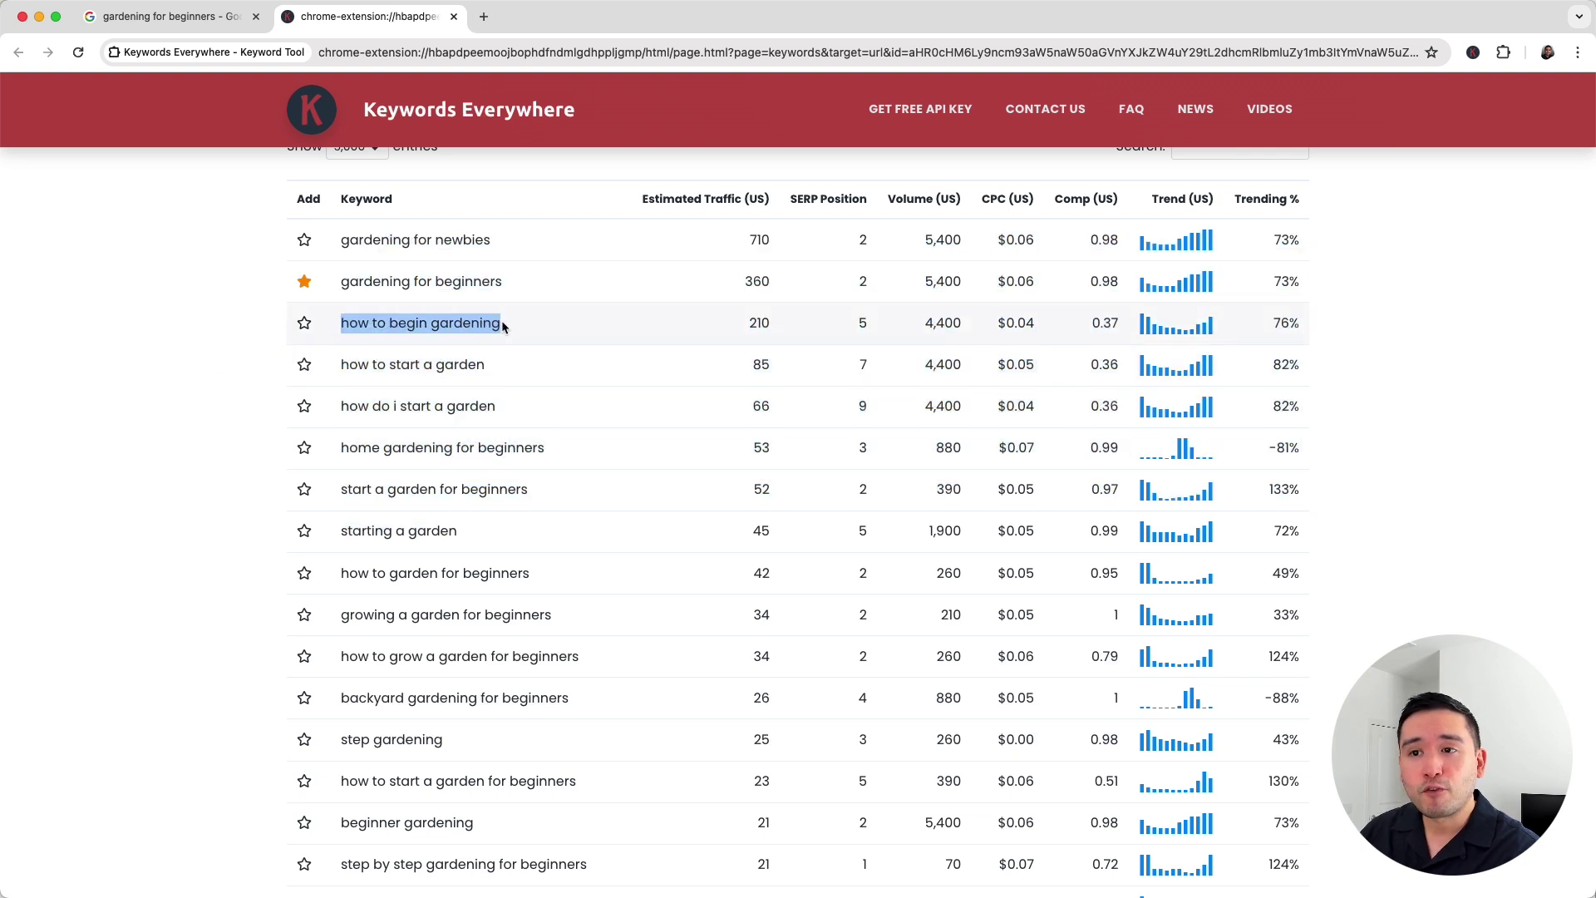
click(453, 247)
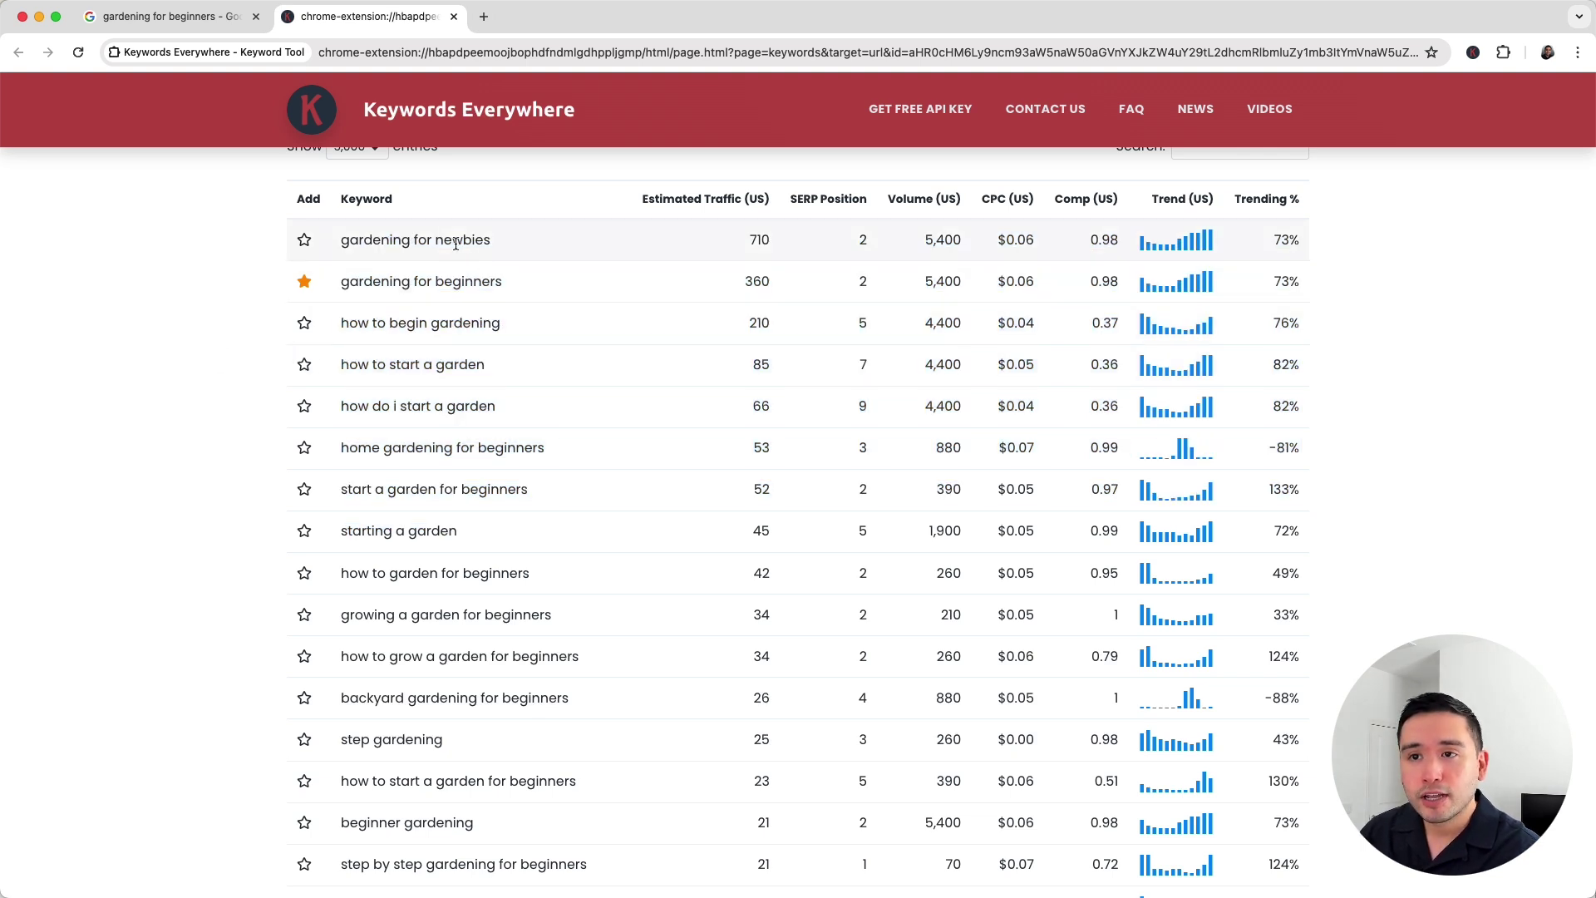
- Highlight the differing words in the synonym keywords, such as "newbies", "how to begin", "how to start" and "starting"
drag(445, 242, 484, 241)
drag(341, 322, 415, 366)
drag(346, 447, 391, 537)
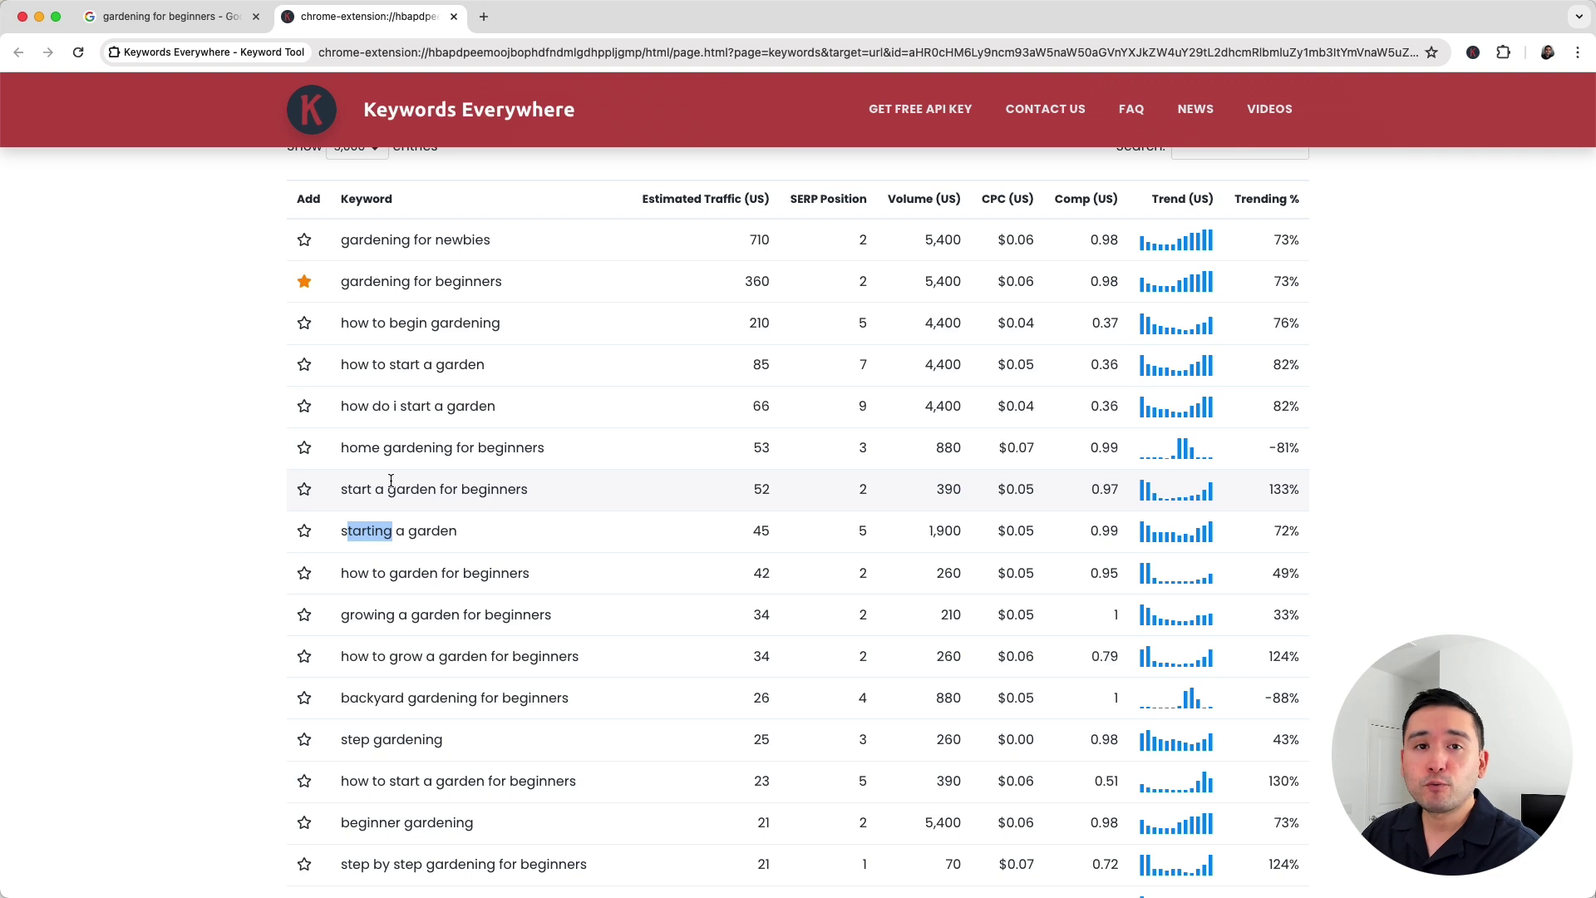
drag(475, 240, 463, 240)
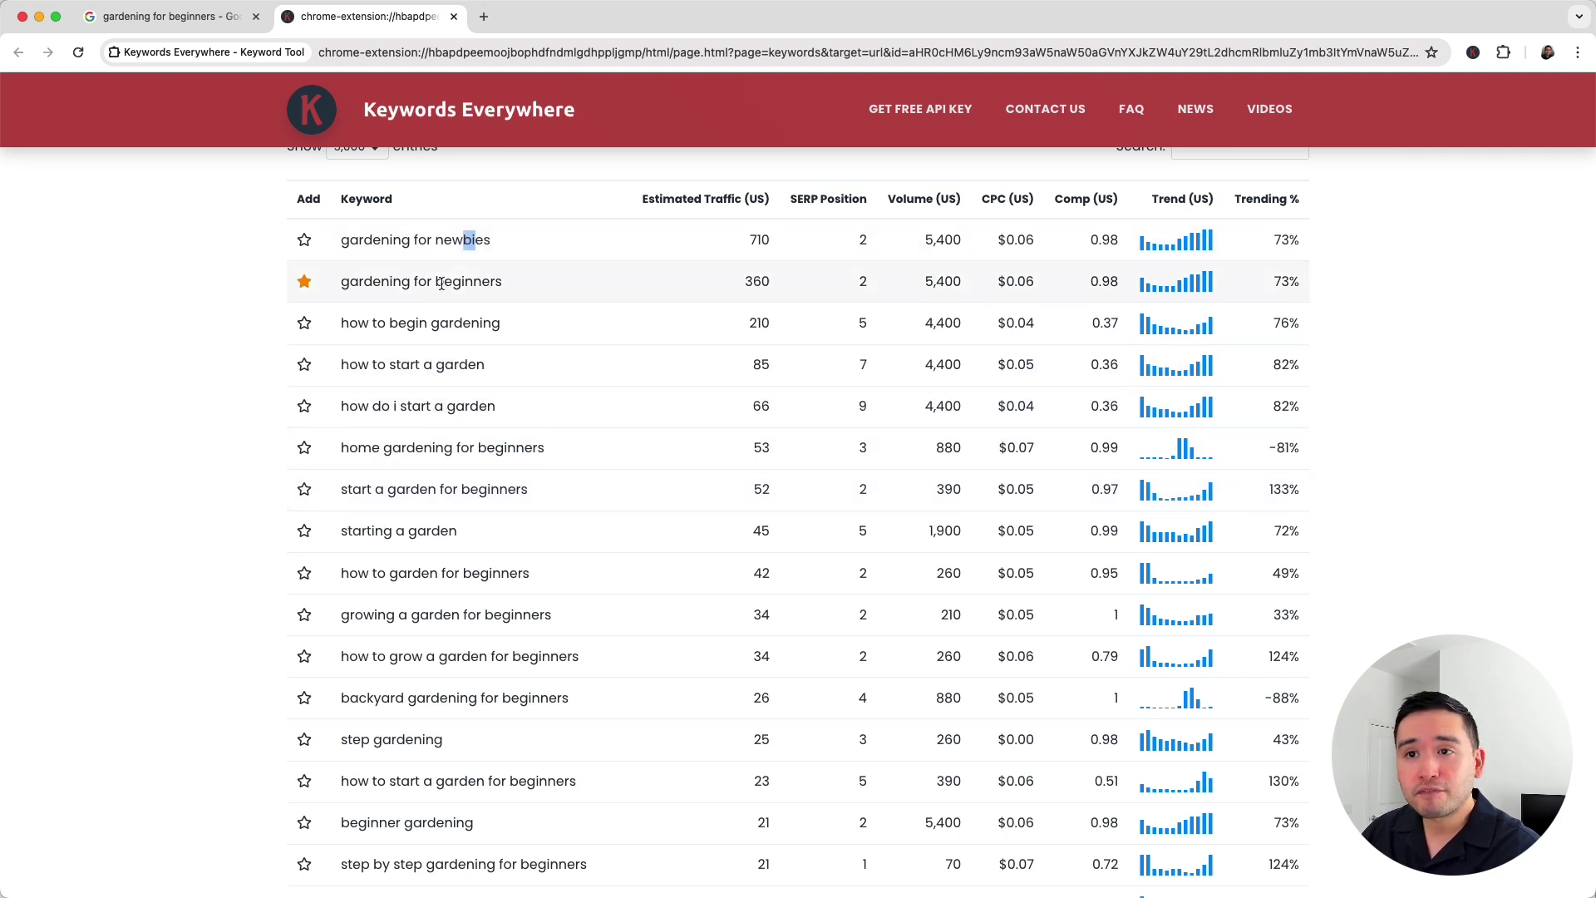
drag(340, 325, 398, 371)
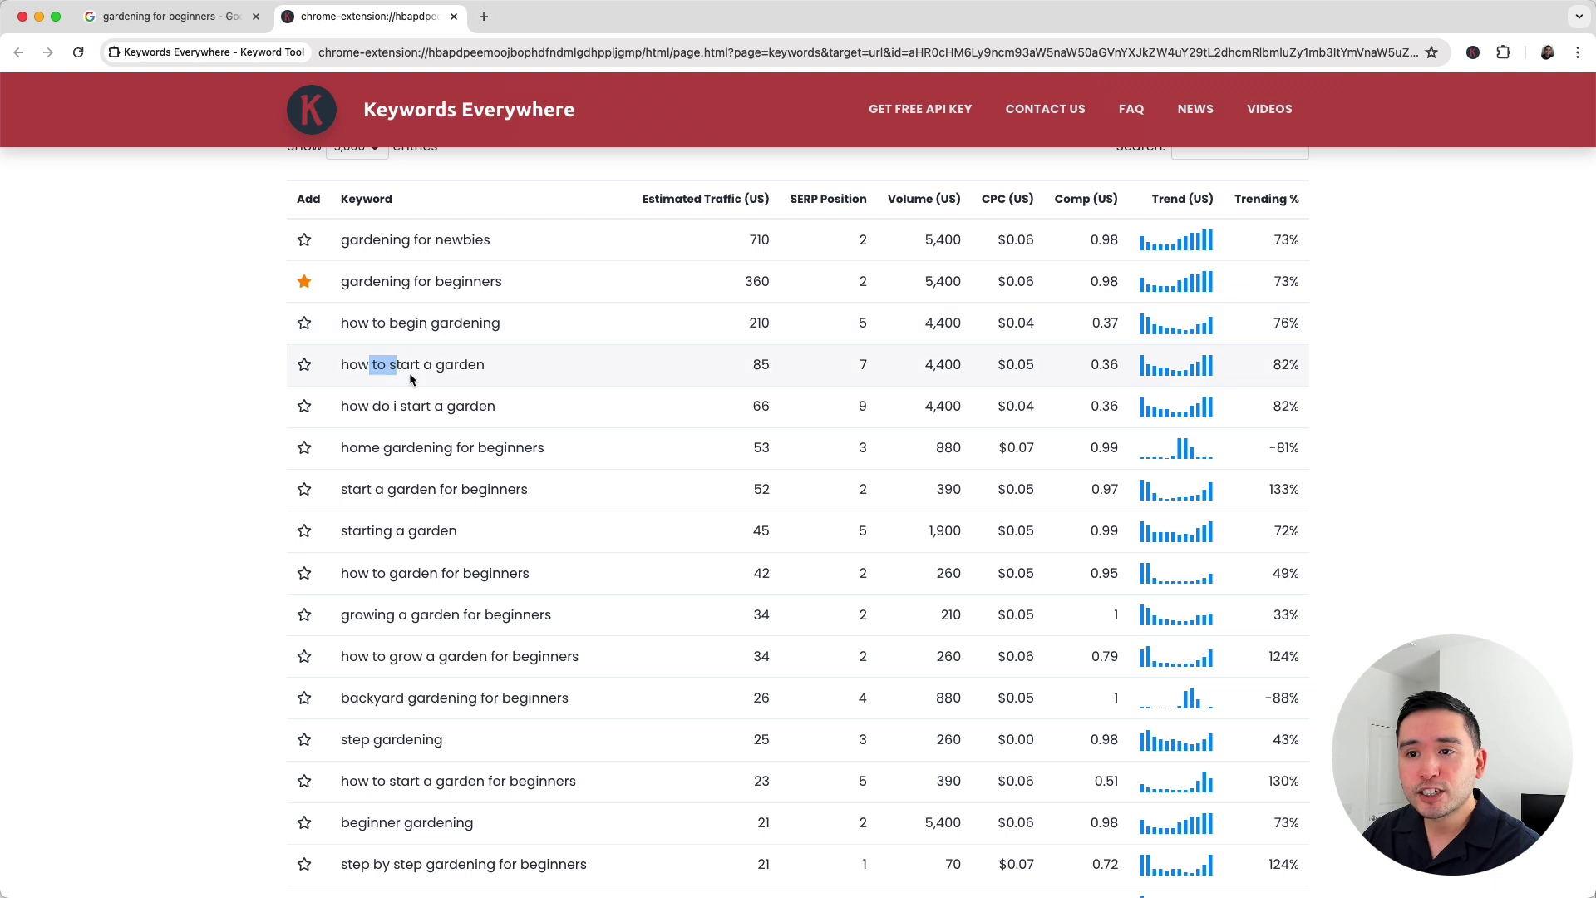
- Look further down the keyword list for recurring themes and highlight "tips" in "gardening tips for beginners"
scroll(415, 482, down, 3)
scroll(411, 522, down, 3)
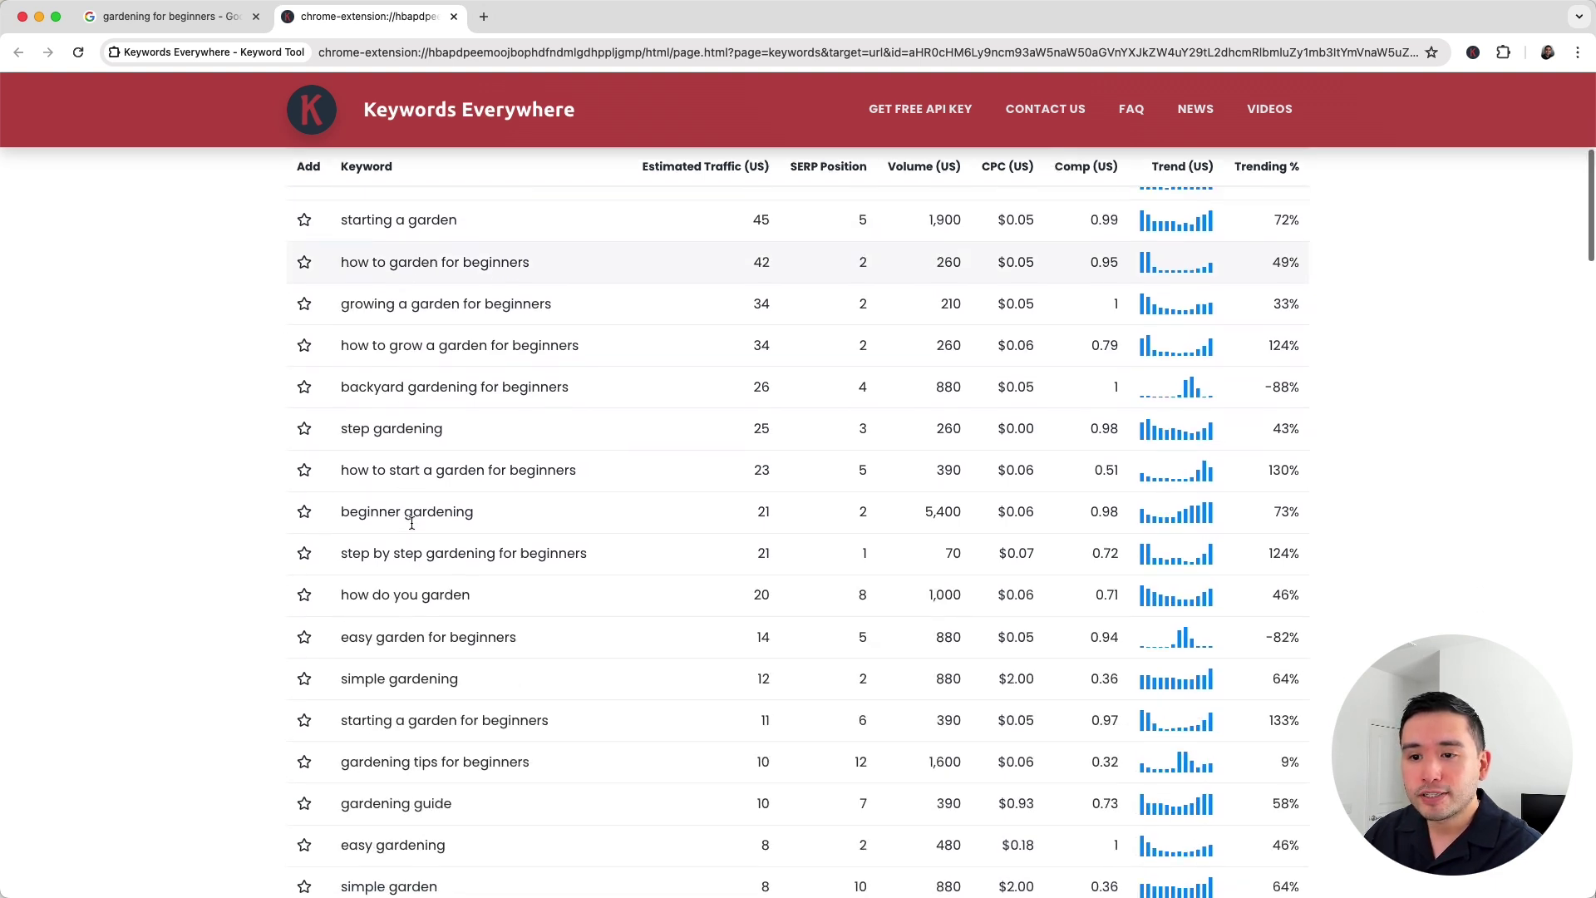
scroll(413, 523, down, 1)
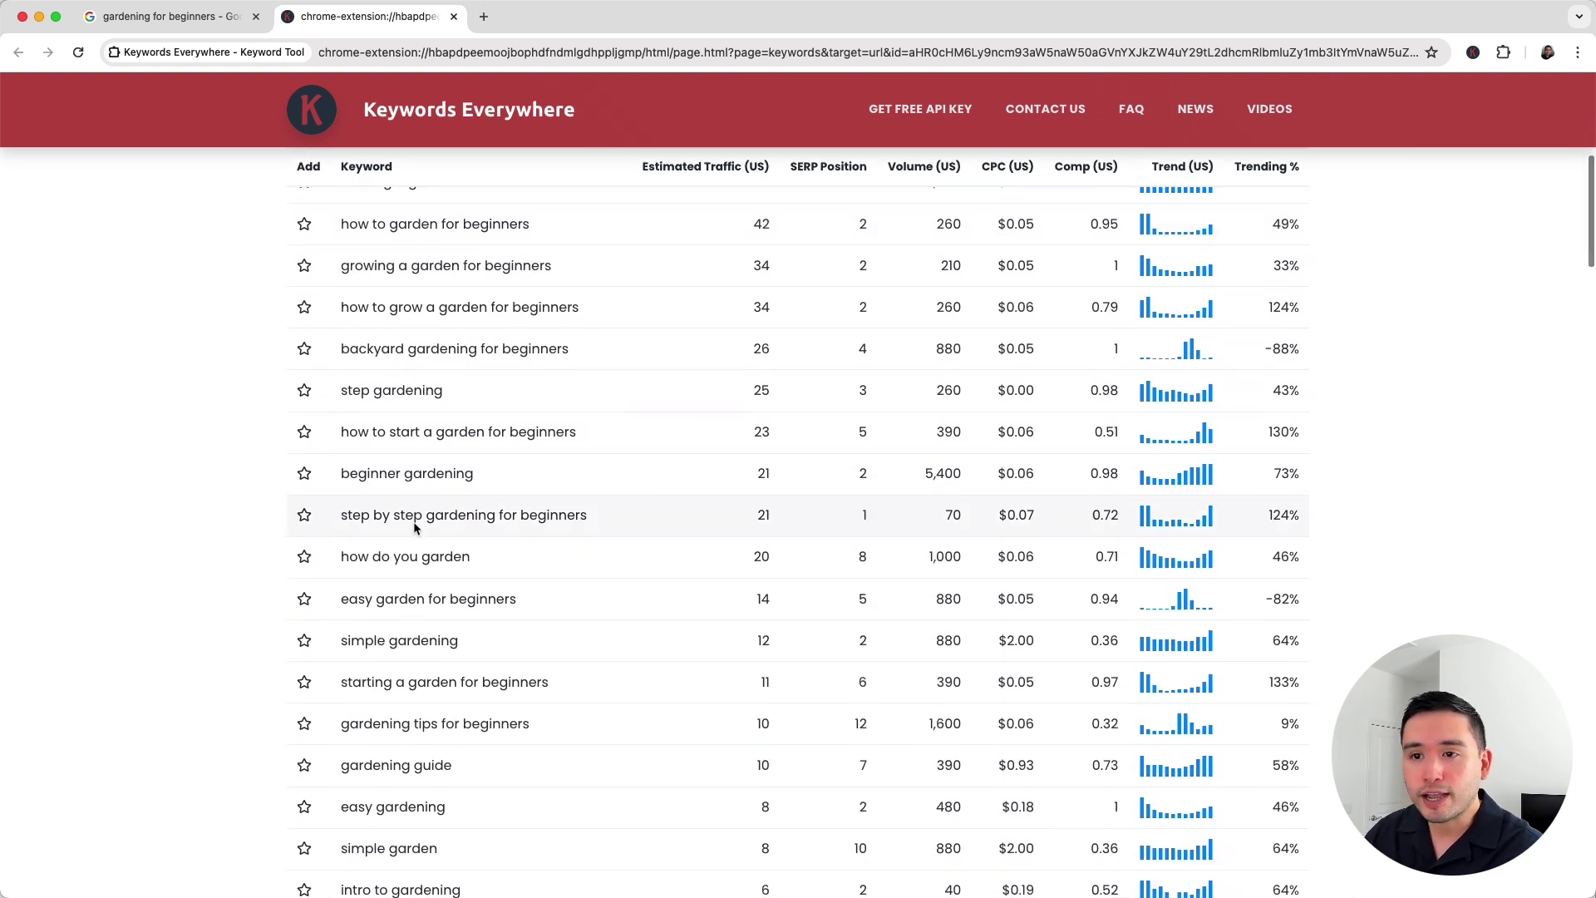
scroll(414, 523, down, 2)
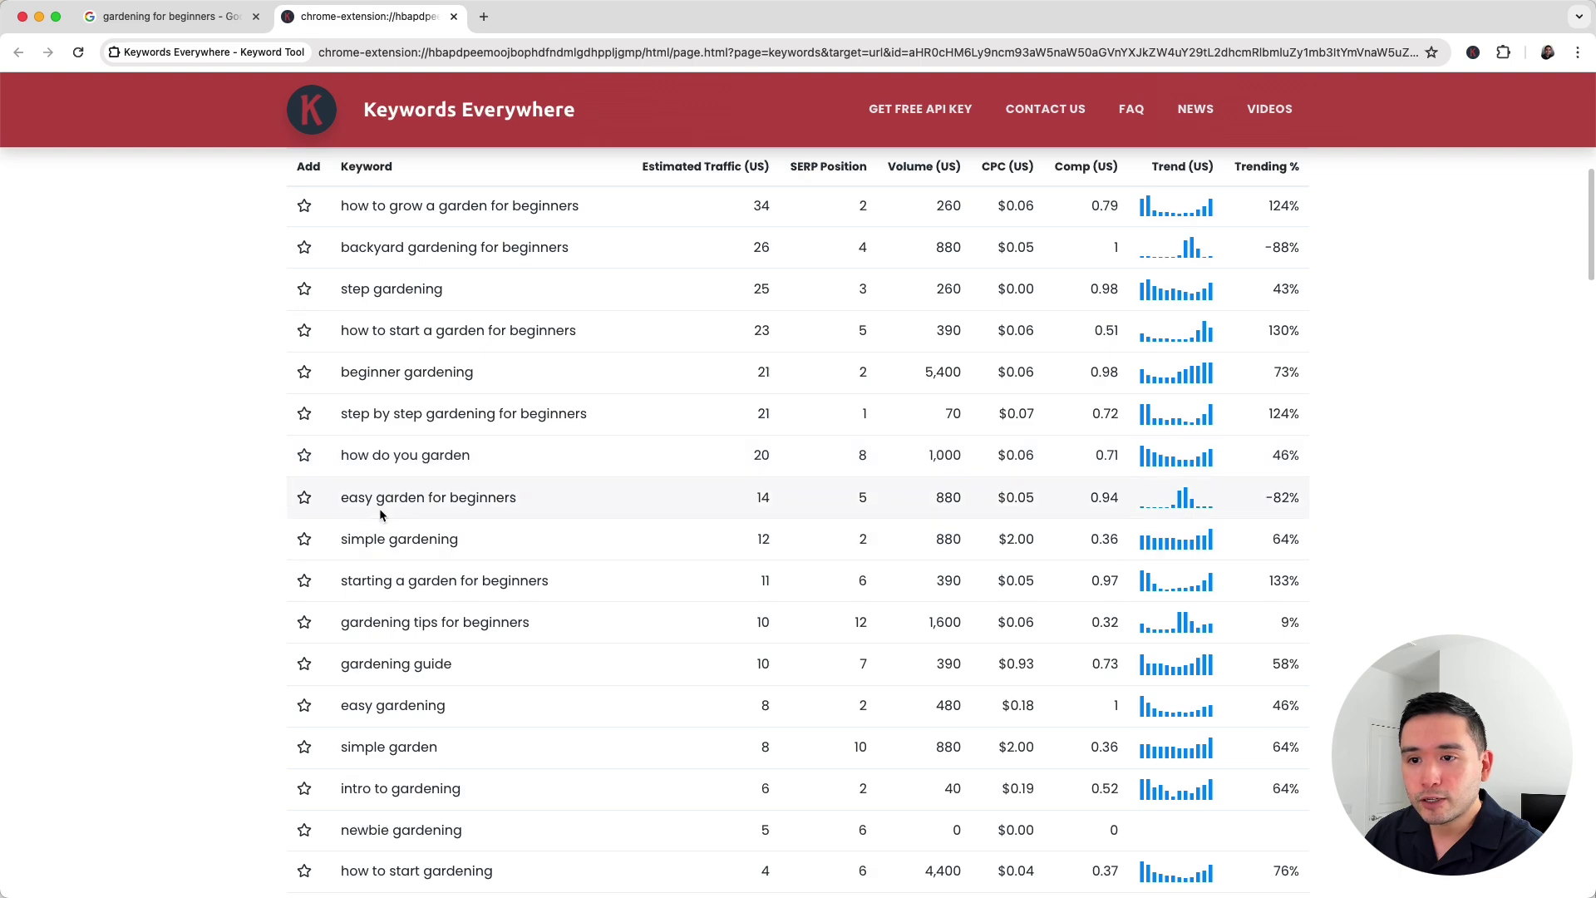
drag(438, 622, 410, 623)
- Filter the keyword report by "tips" and highlight the number of matching entries below the table
scroll(461, 637, up, 12)
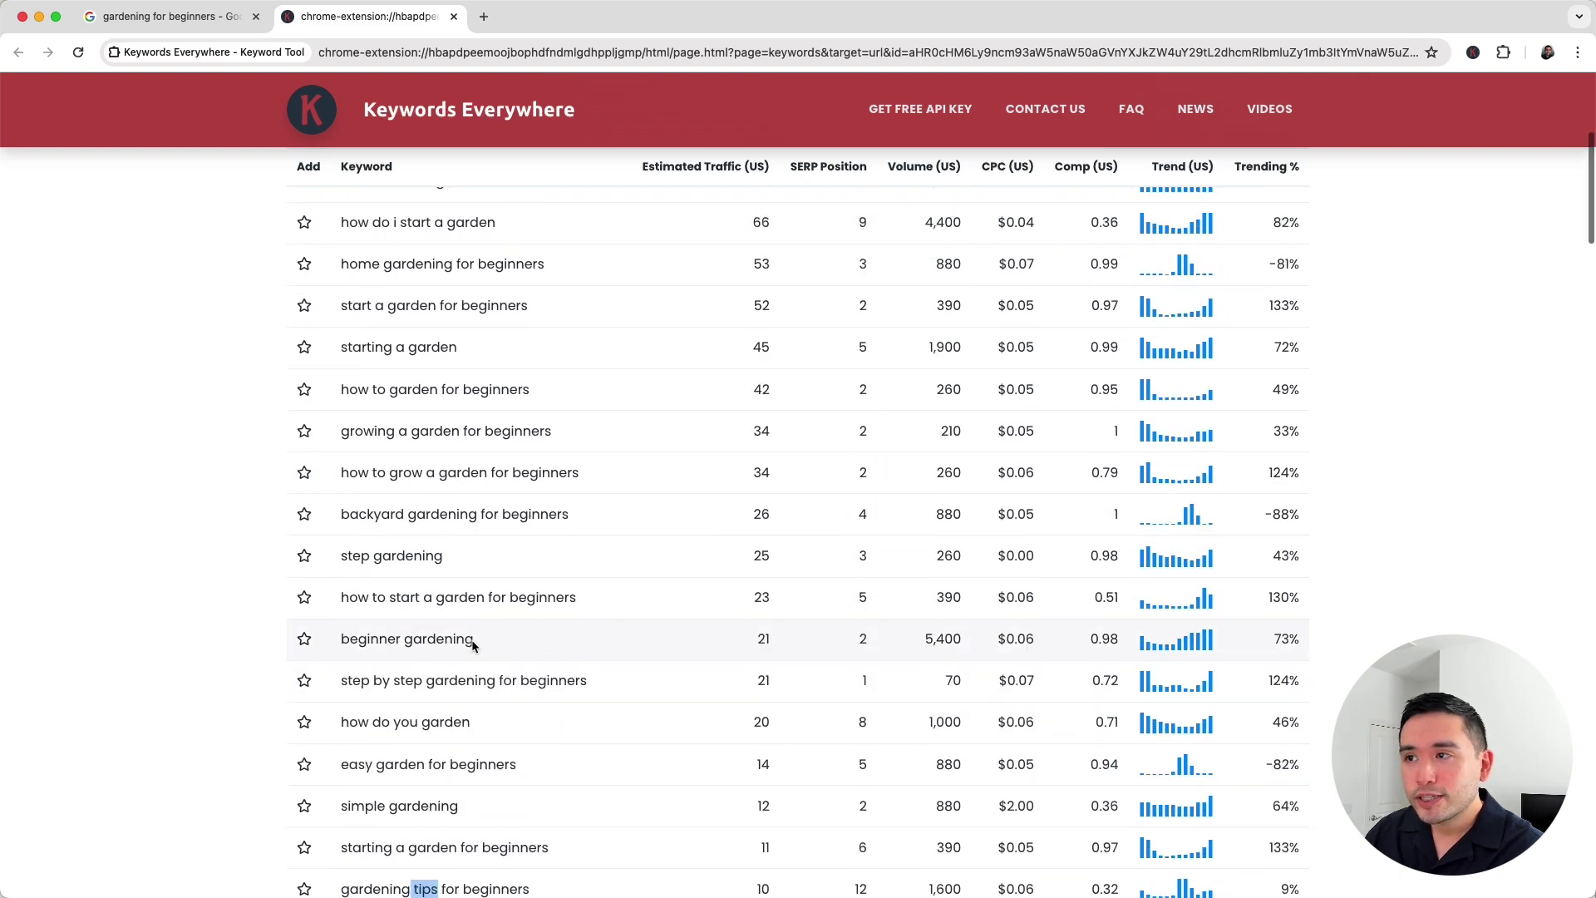
click(1197, 327)
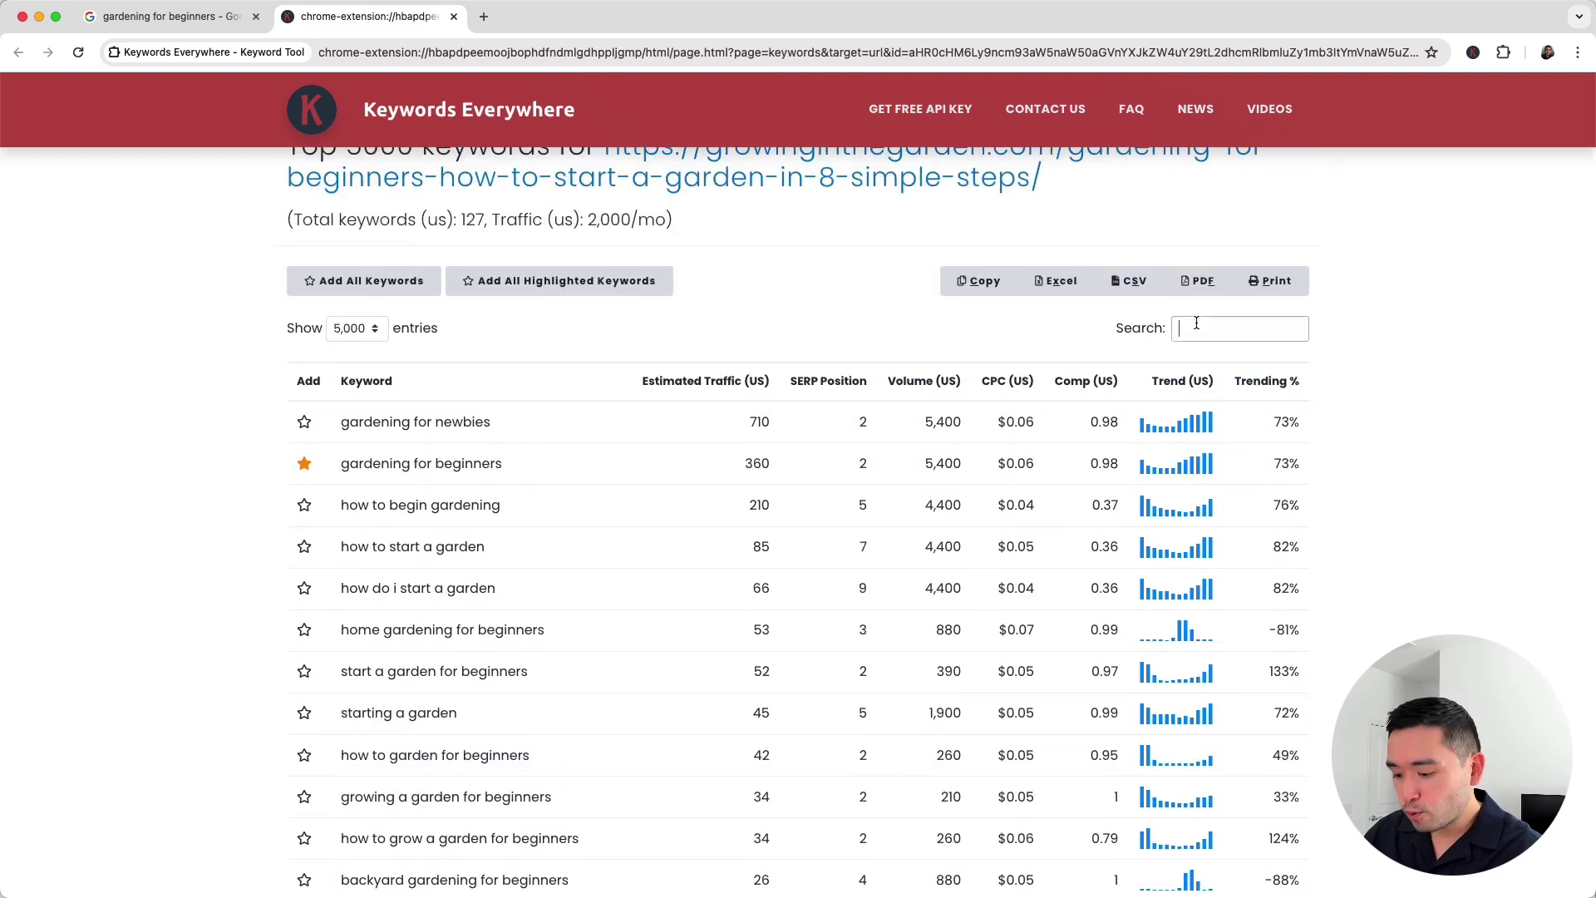
text(tip)
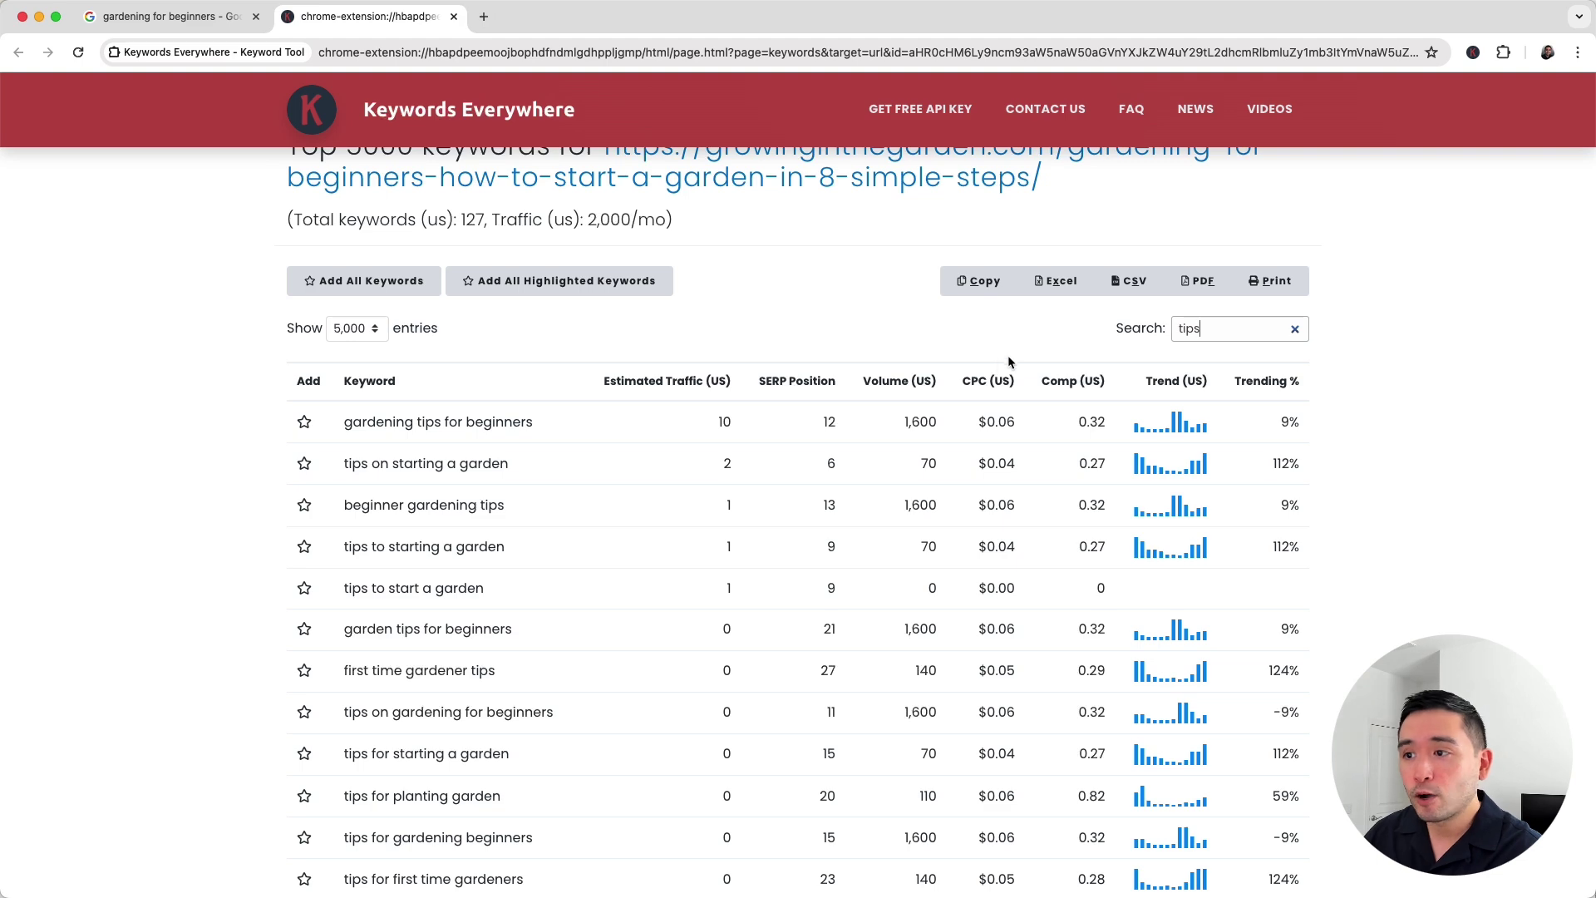
text(s)
scroll(756, 422, down, 4)
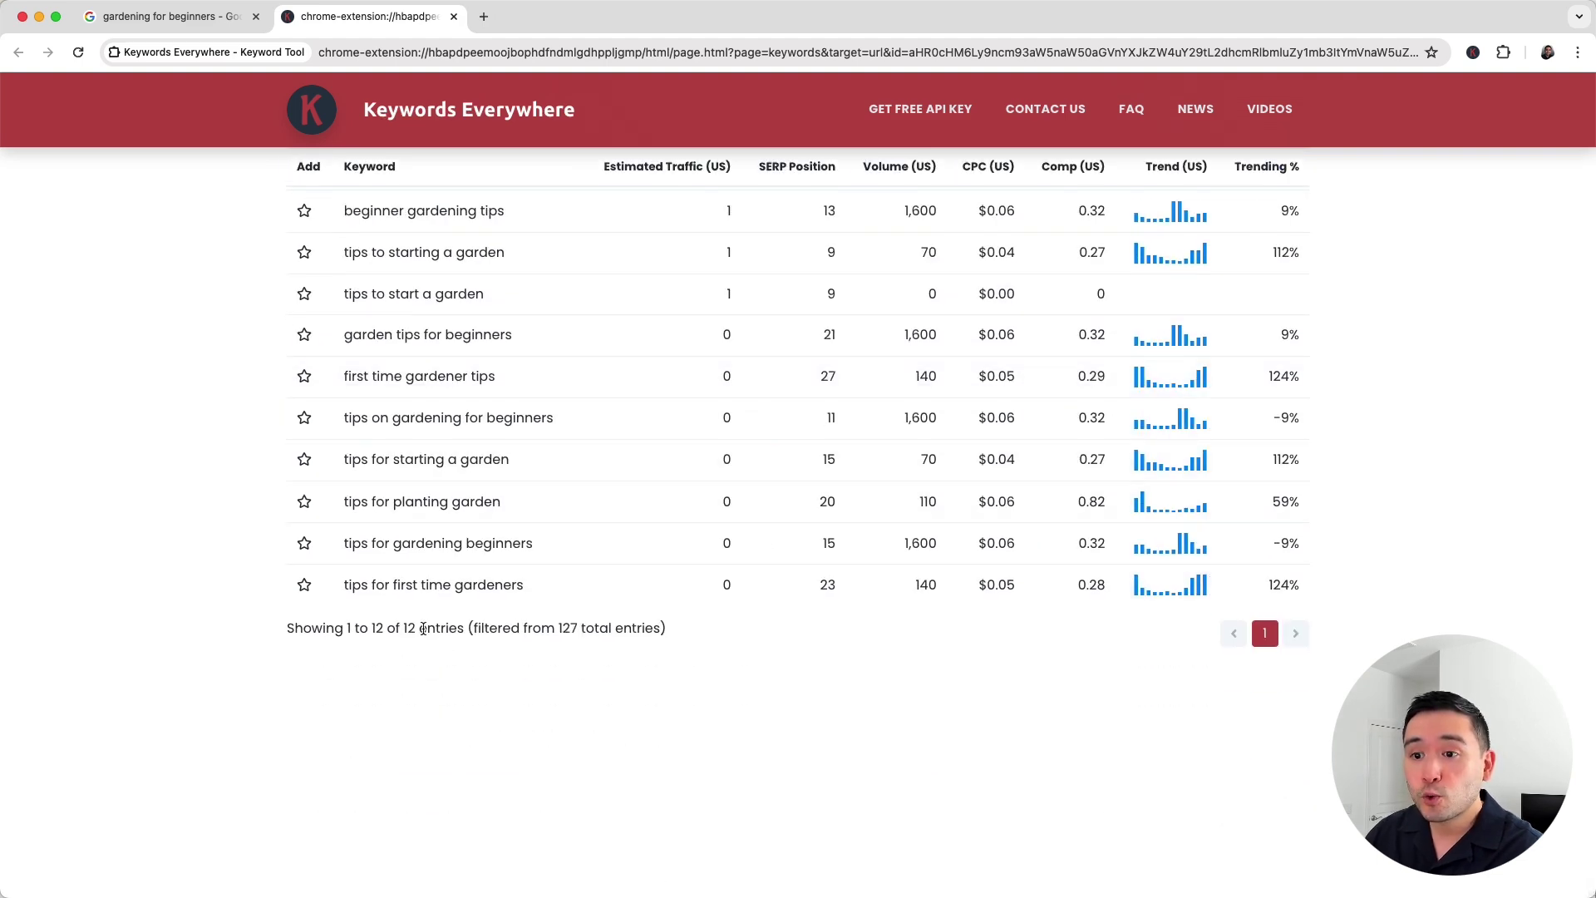
double_click(409, 629)
scroll(492, 663, up, 5)
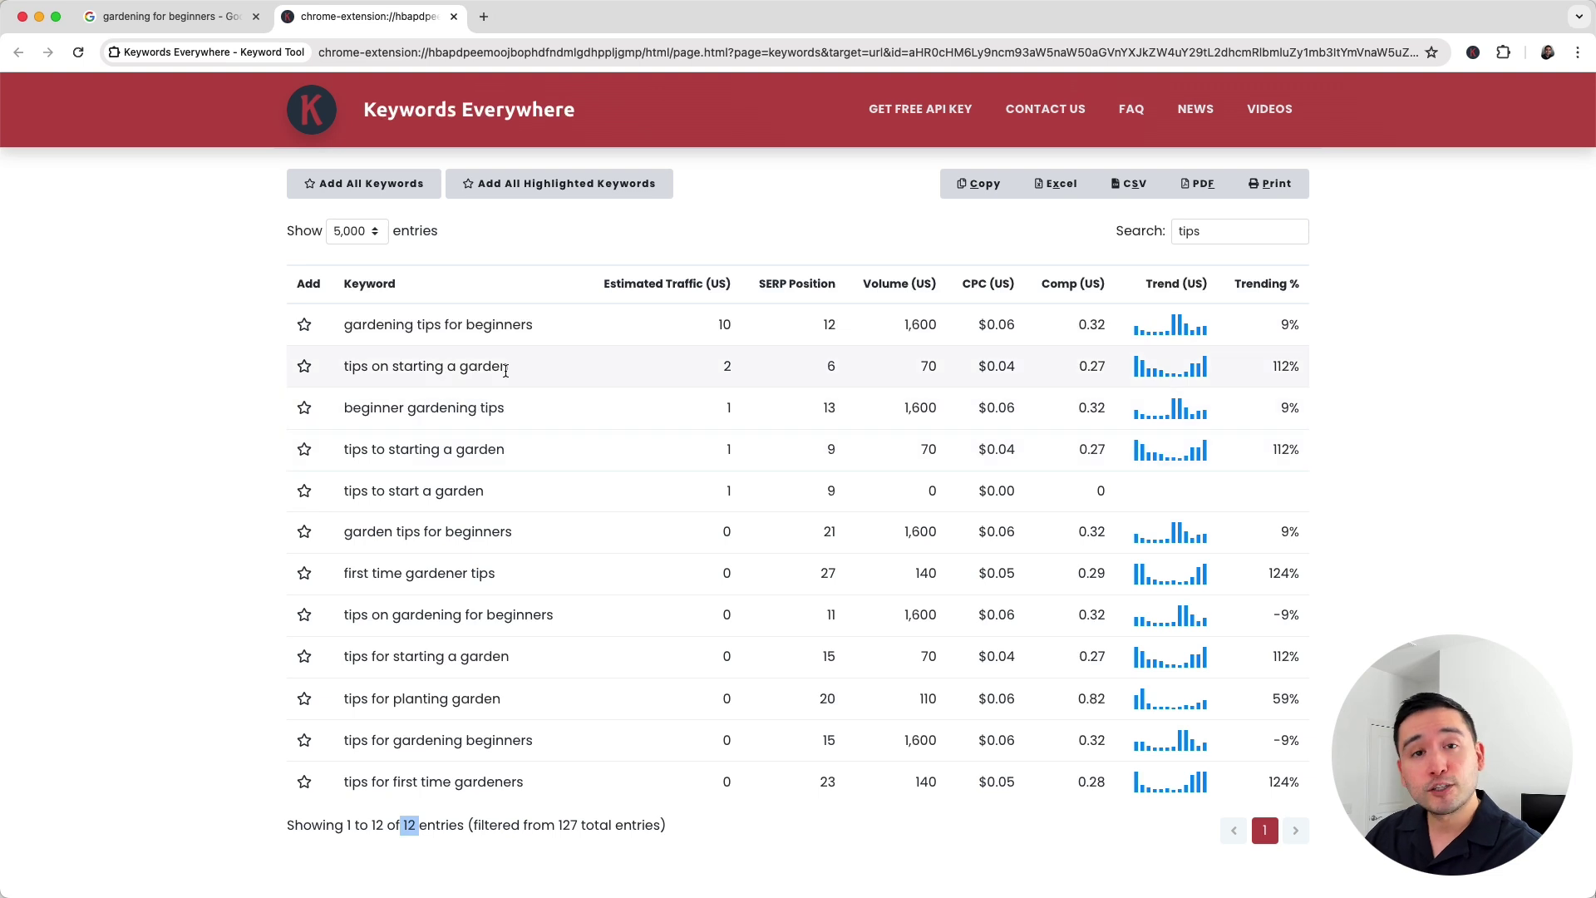
- Highlight the volume of "gardening tips for beginners" and the other "tips" keywords, finishing by clearing the filter
drag(941, 328, 341, 333)
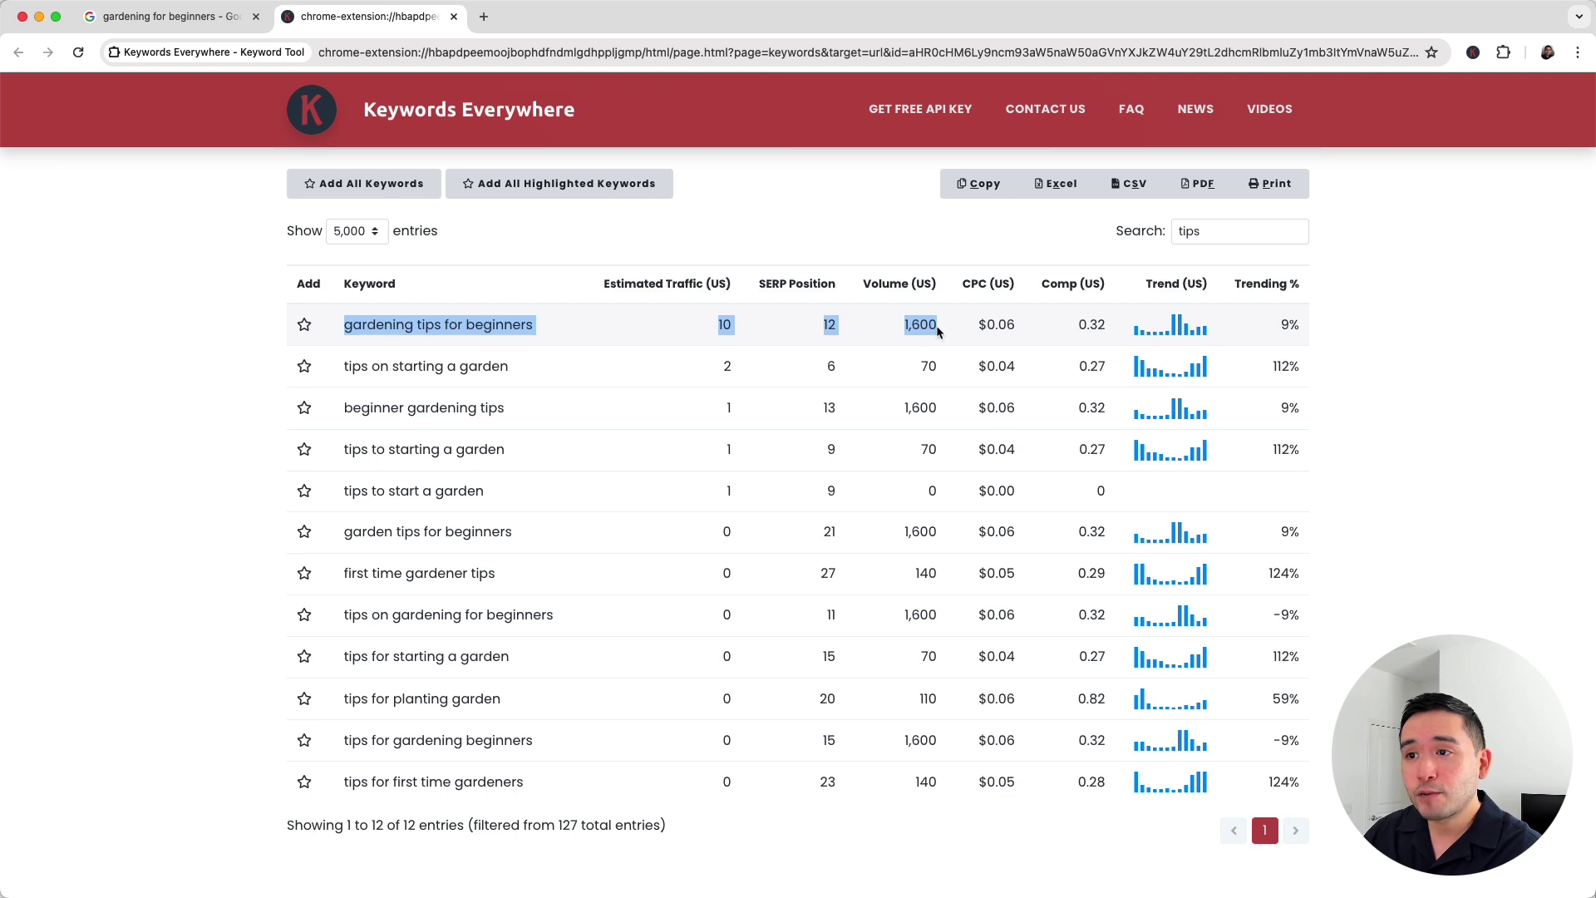
click(911, 325)
drag(911, 326, 935, 323)
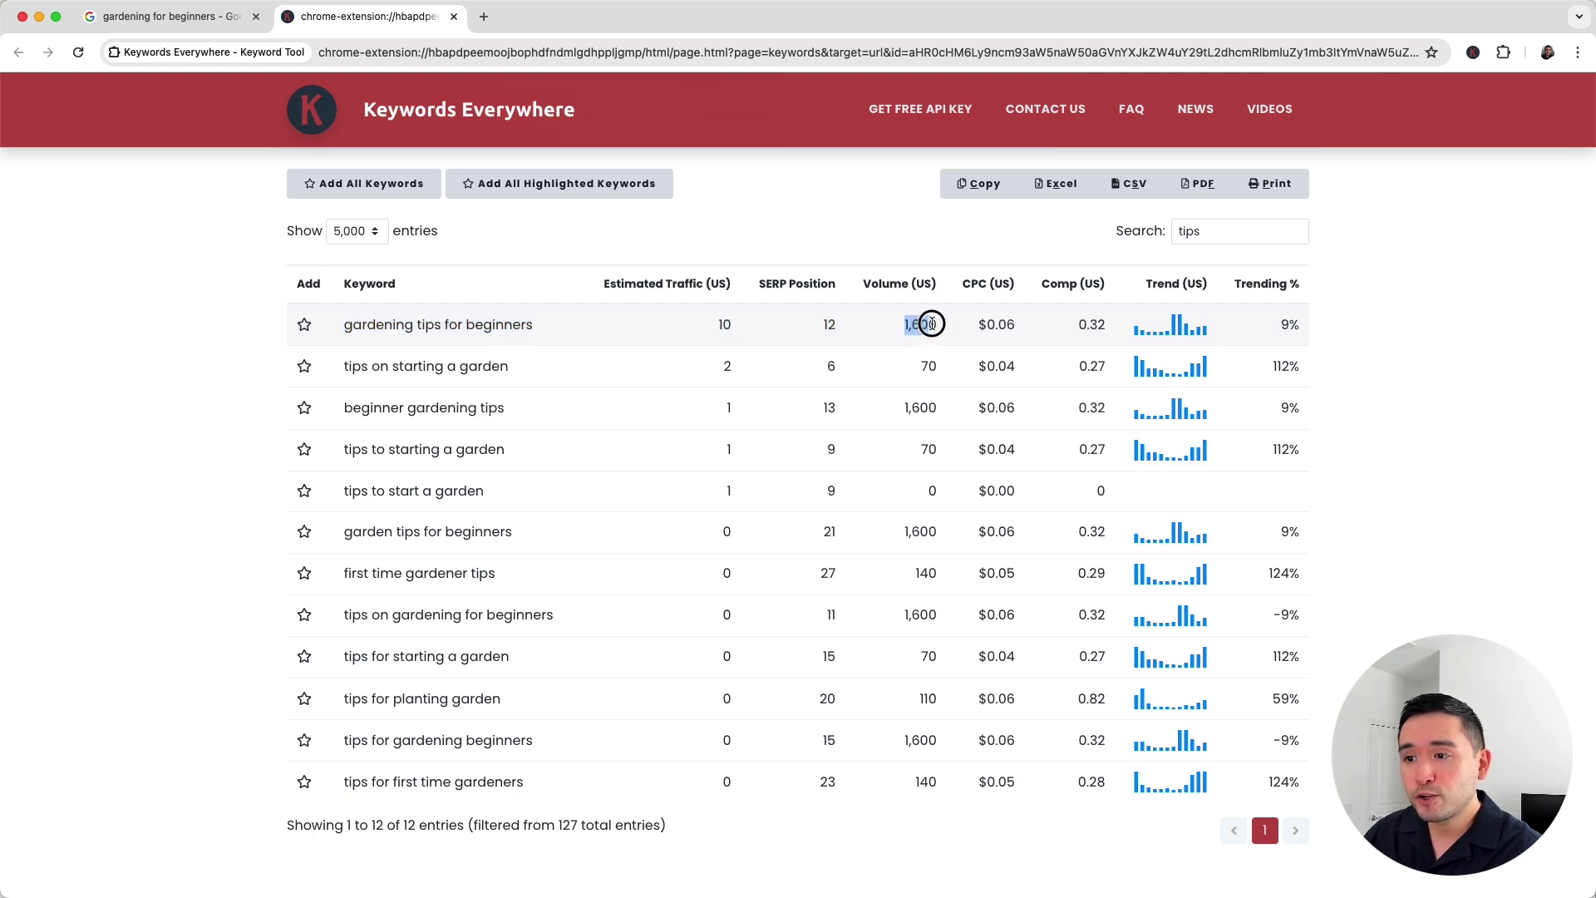
click(339, 368)
drag(340, 368, 552, 777)
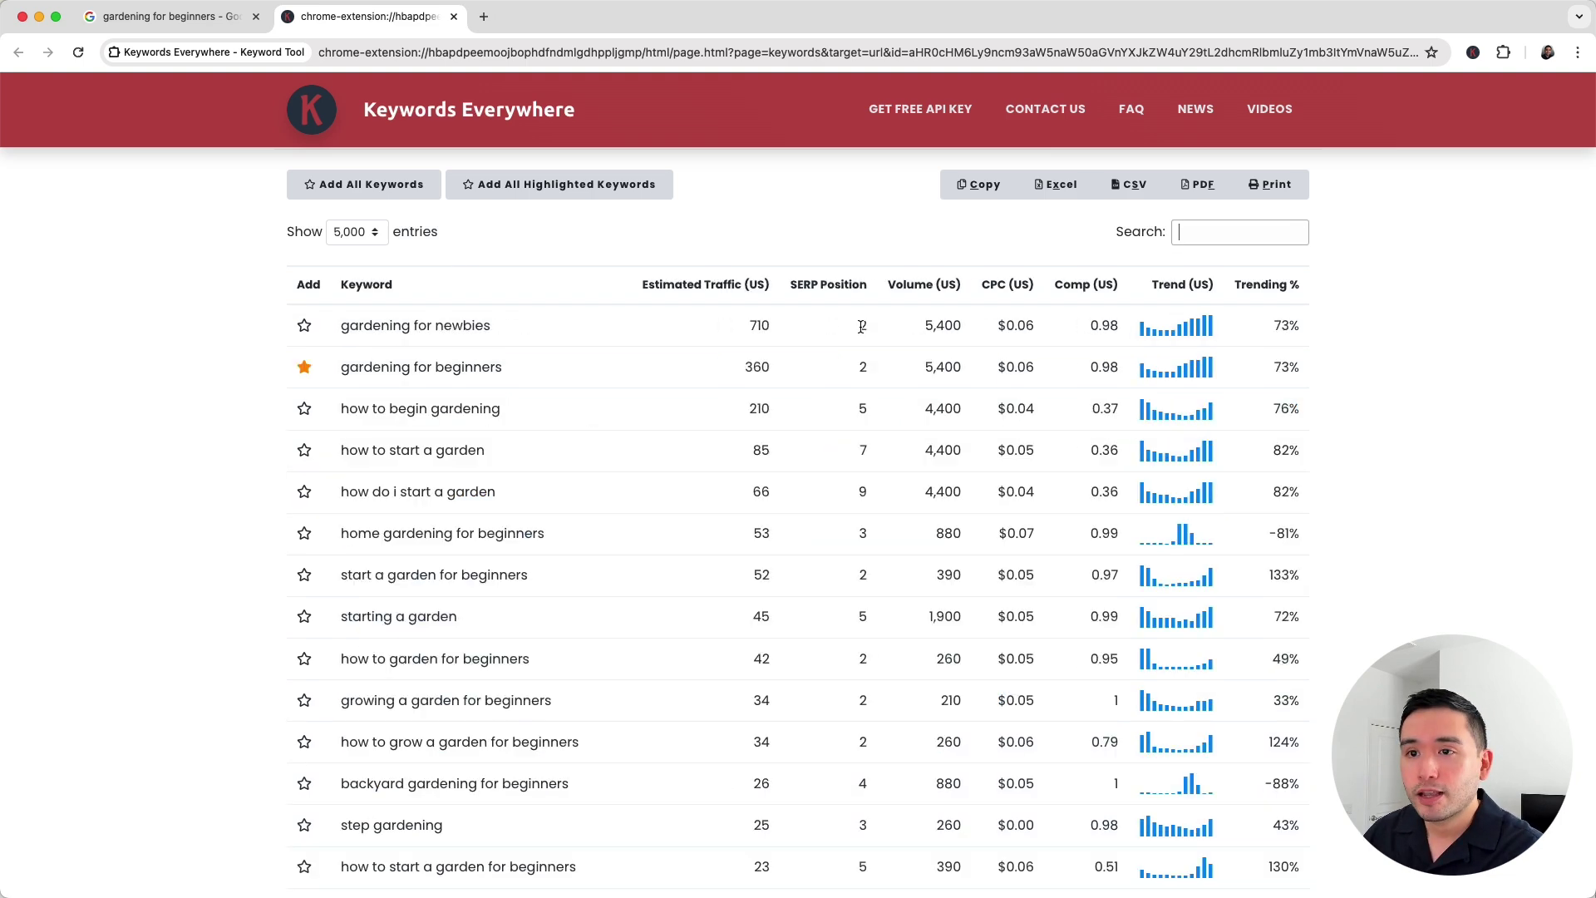
- Look through the full keyword list for another theme, filter it by "home" and highlight the number of matching entries
scroll(792, 342, down, 6)
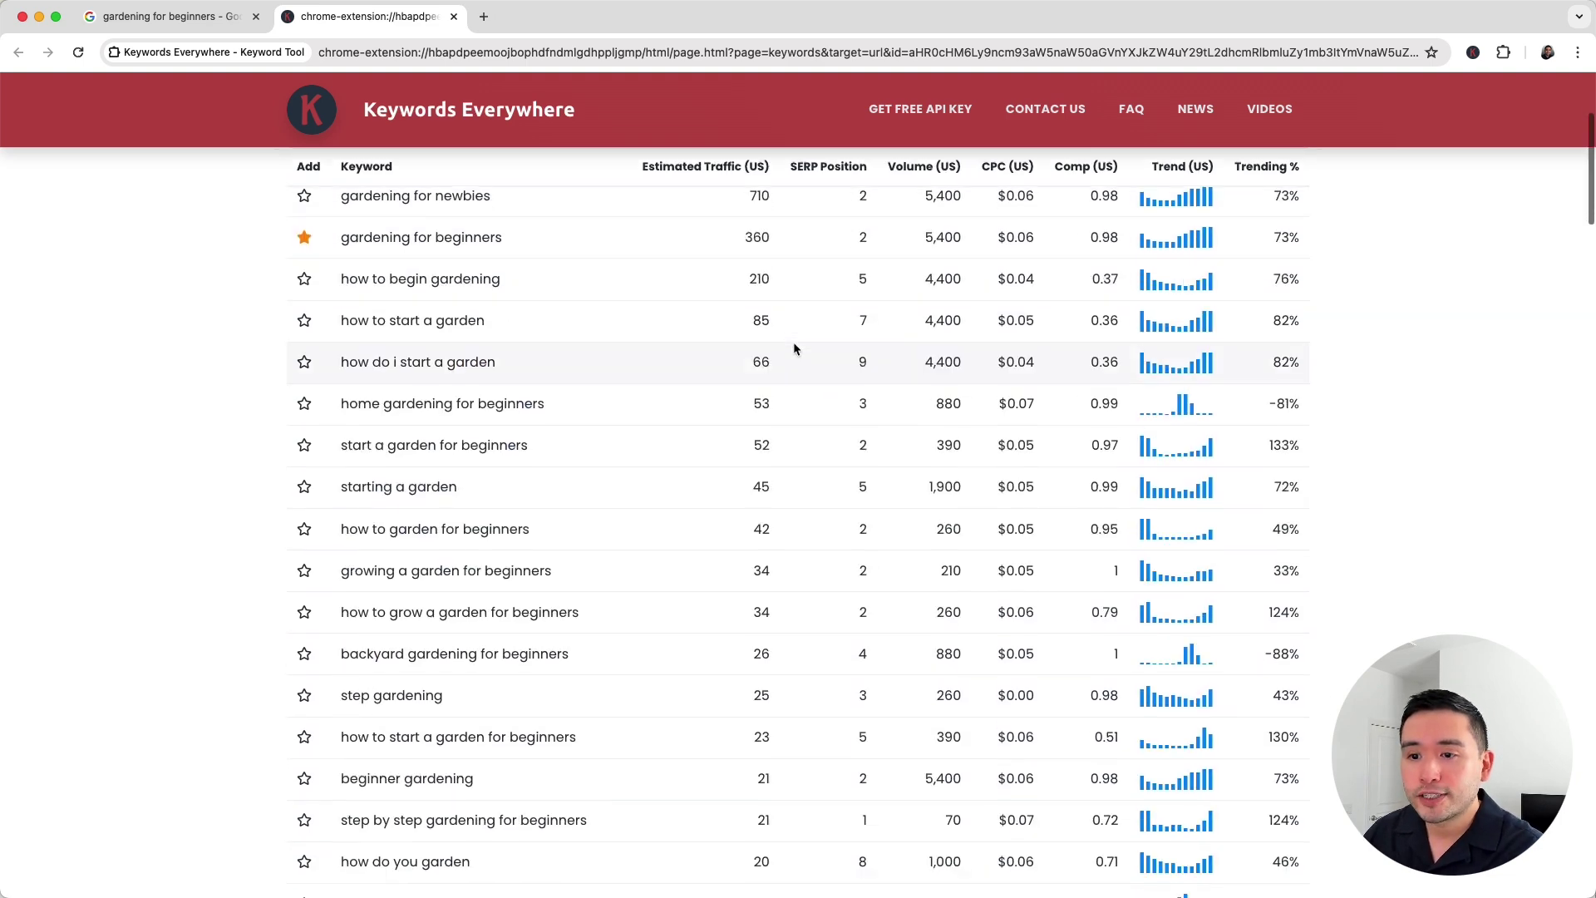
scroll(792, 349, down, 5)
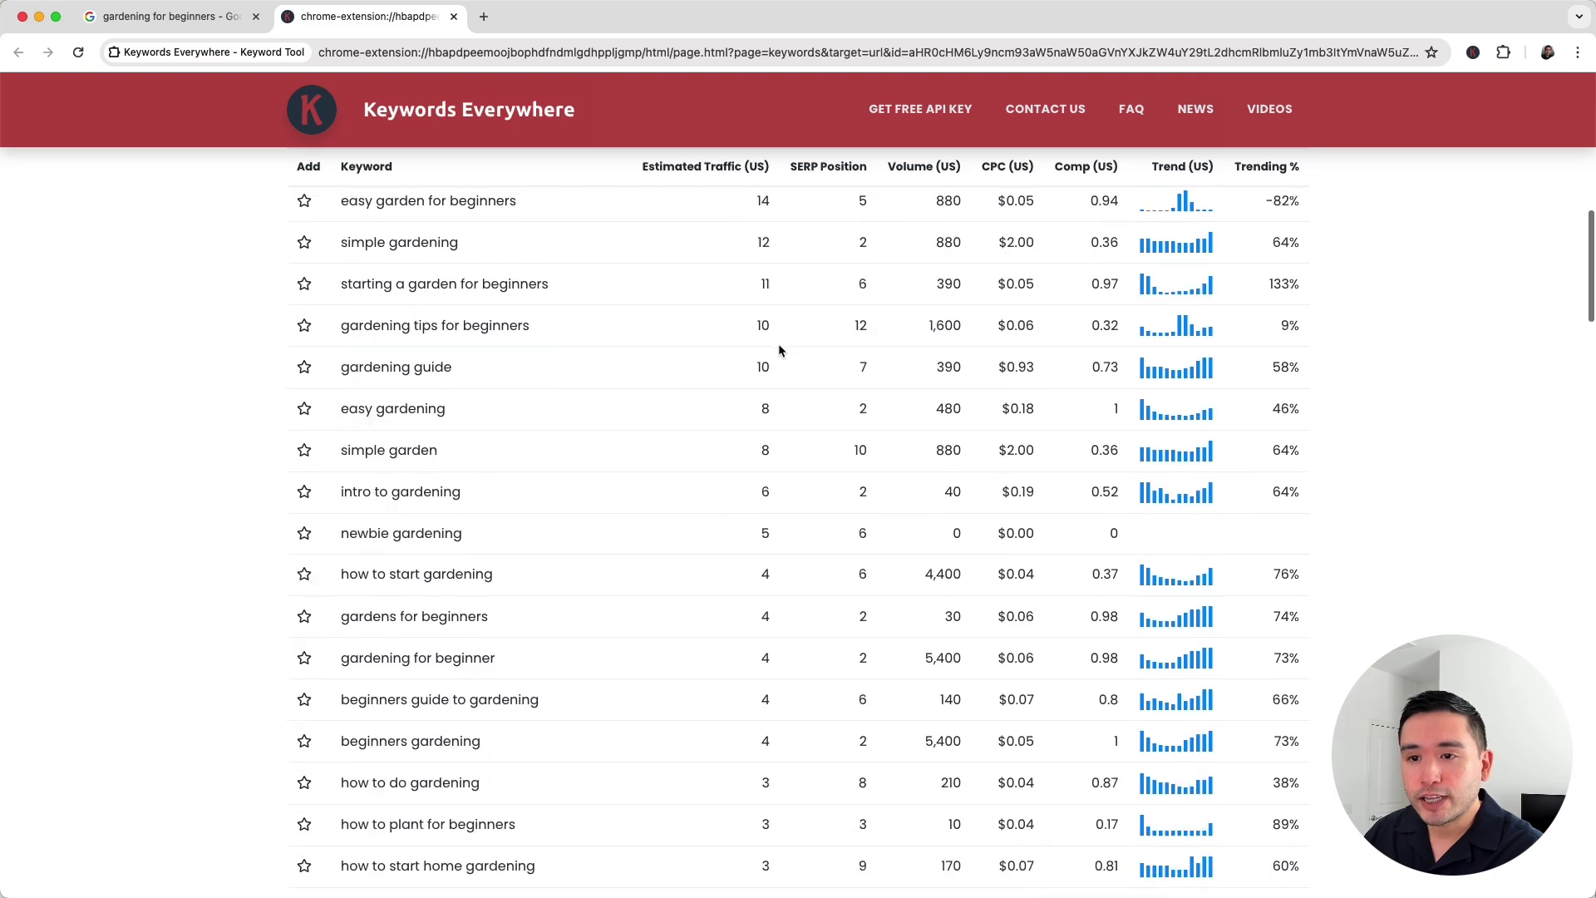
scroll(778, 343, down, 3)
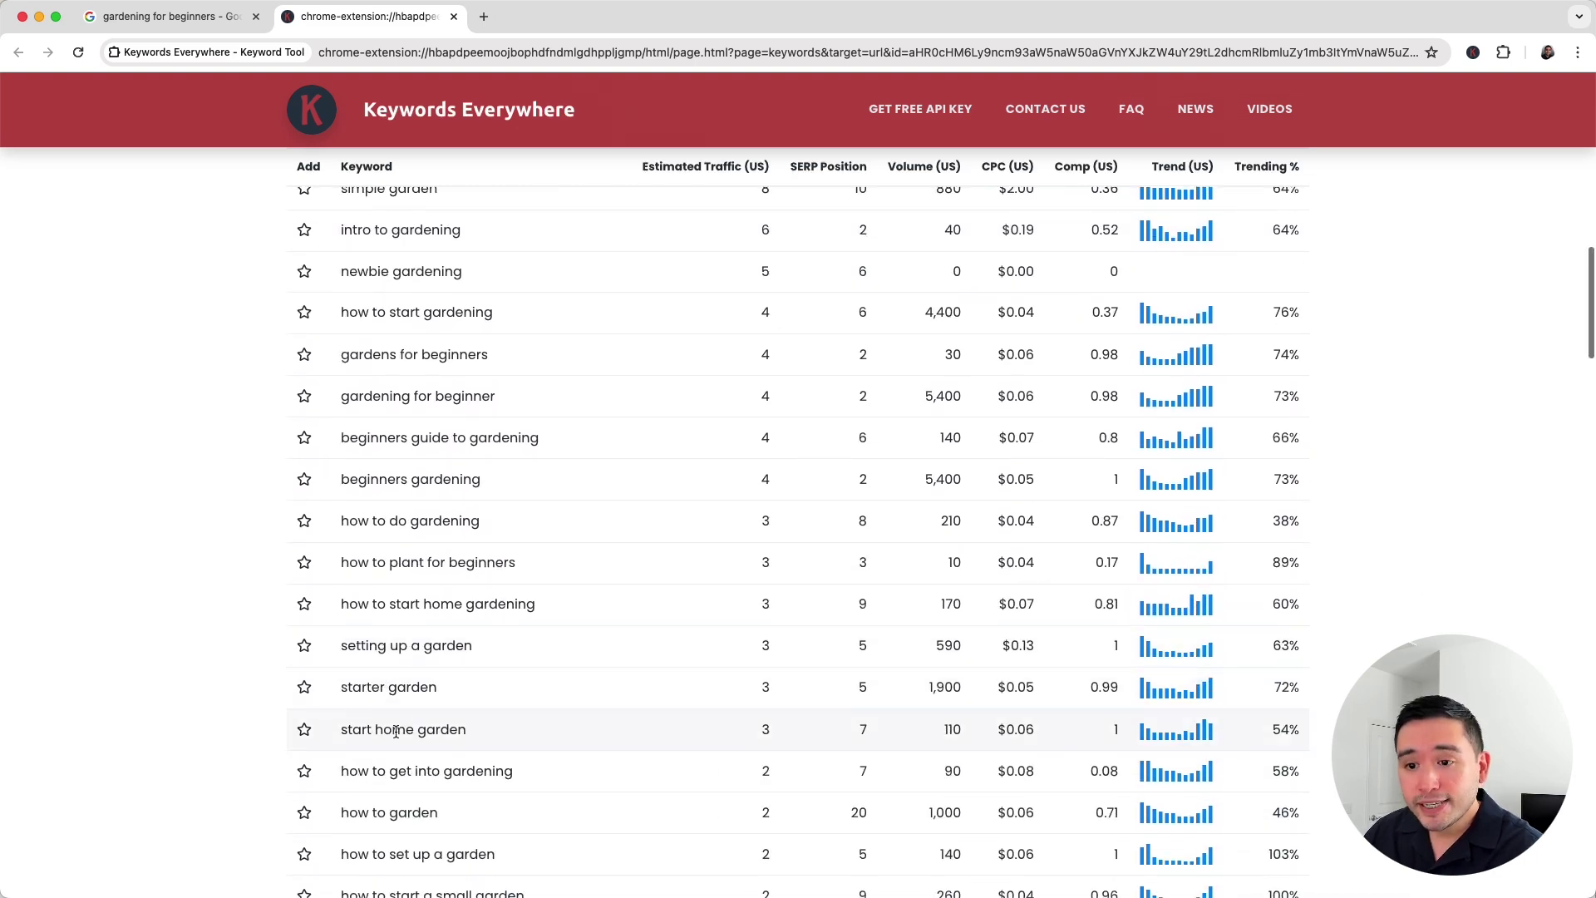
scroll(1036, 497, up, 7)
scroll(1036, 497, up, 10)
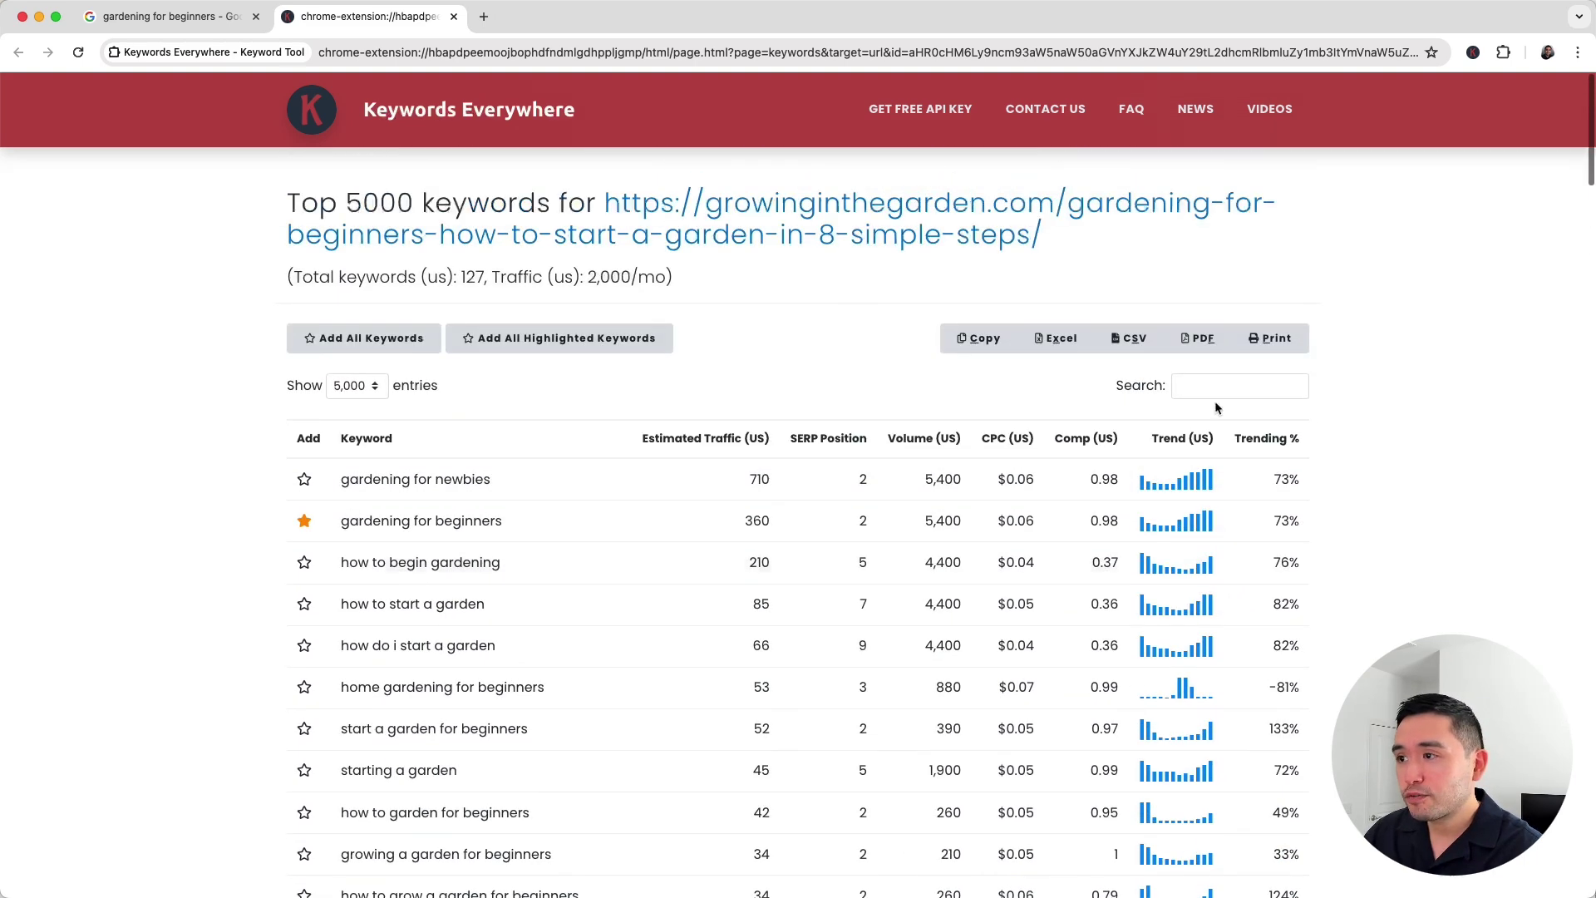
click(1218, 385)
text(home)
scroll(659, 463, down, 3)
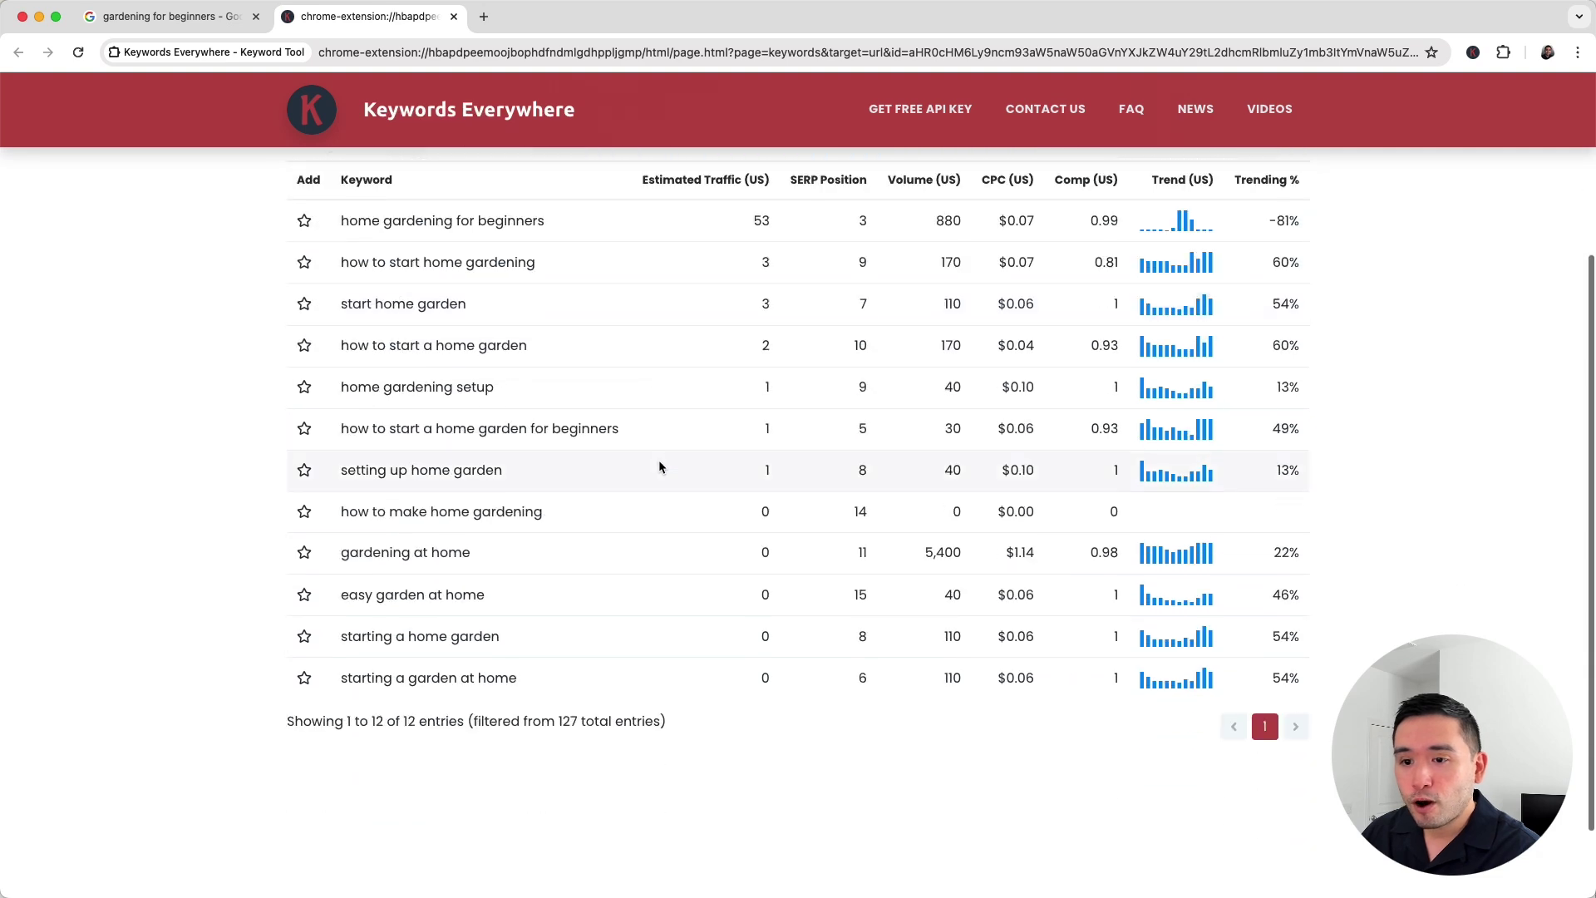
double_click(408, 723)
scroll(457, 712, up, 1)
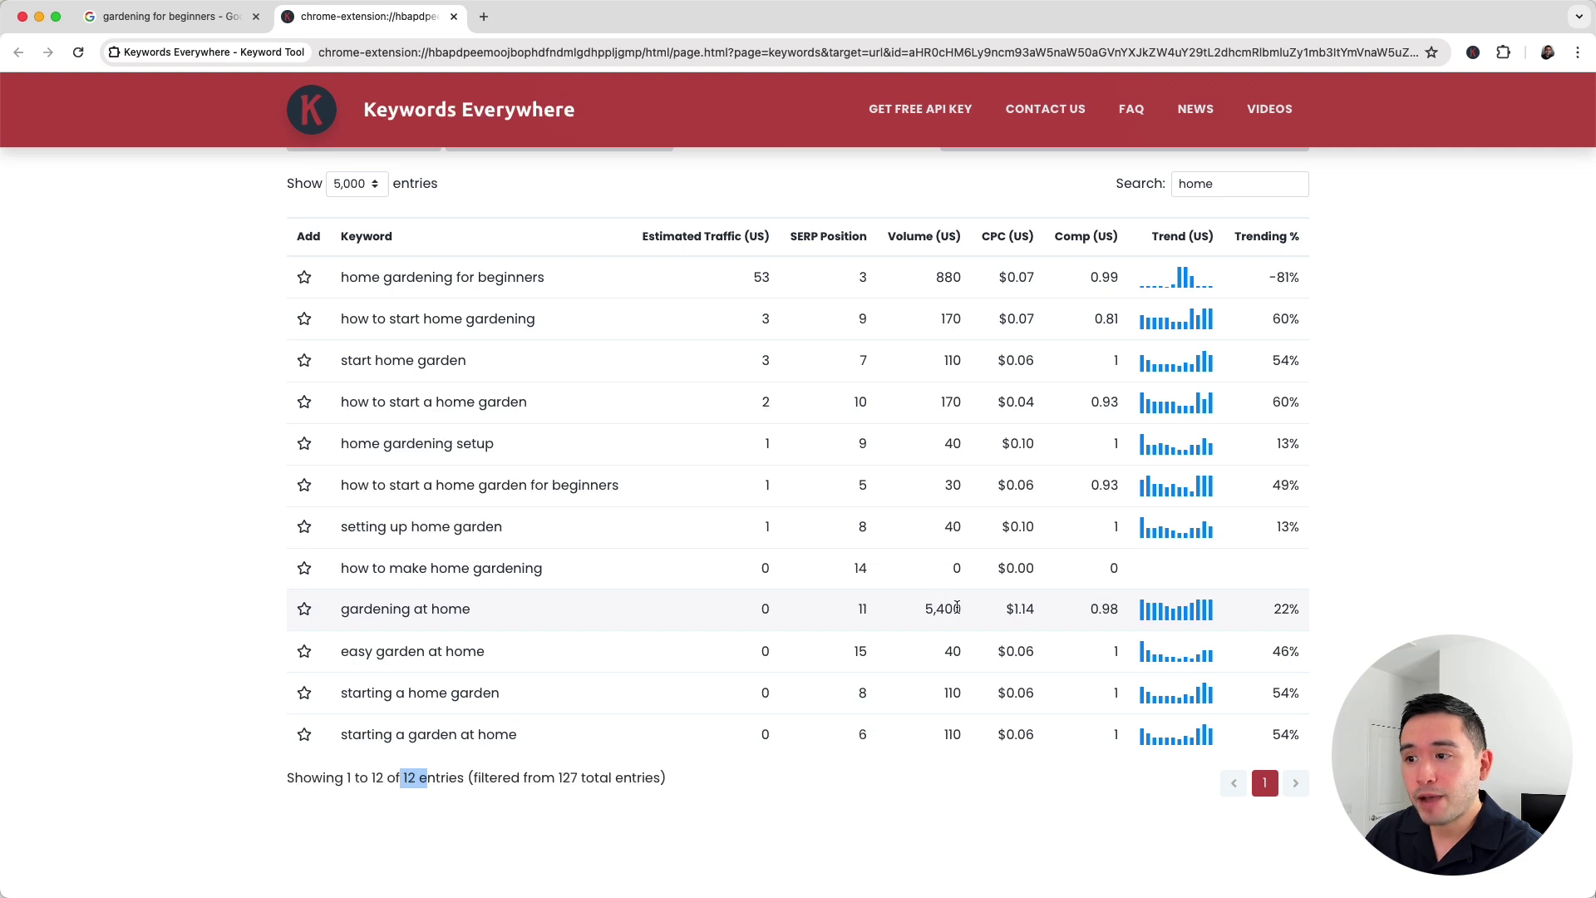
- Highlight the "gardening at home" keyword with its volume and the other "home" keywords, finishing by clearing the highlight
drag(958, 608, 341, 612)
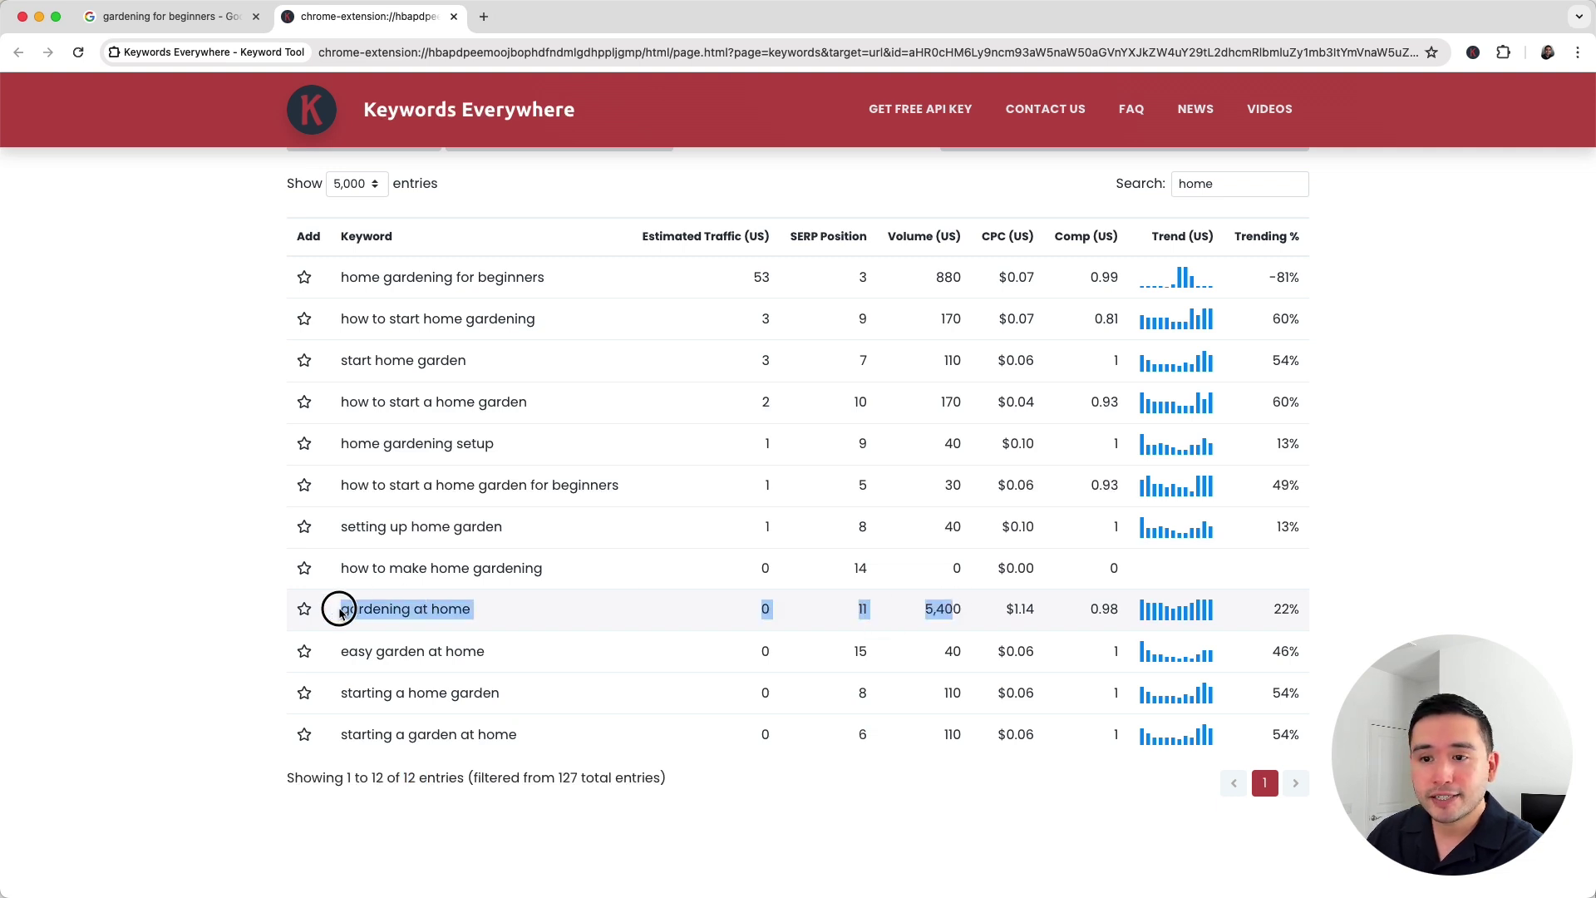
drag(961, 277, 618, 487)
drag(552, 726, 176, 377)
click(174, 377)
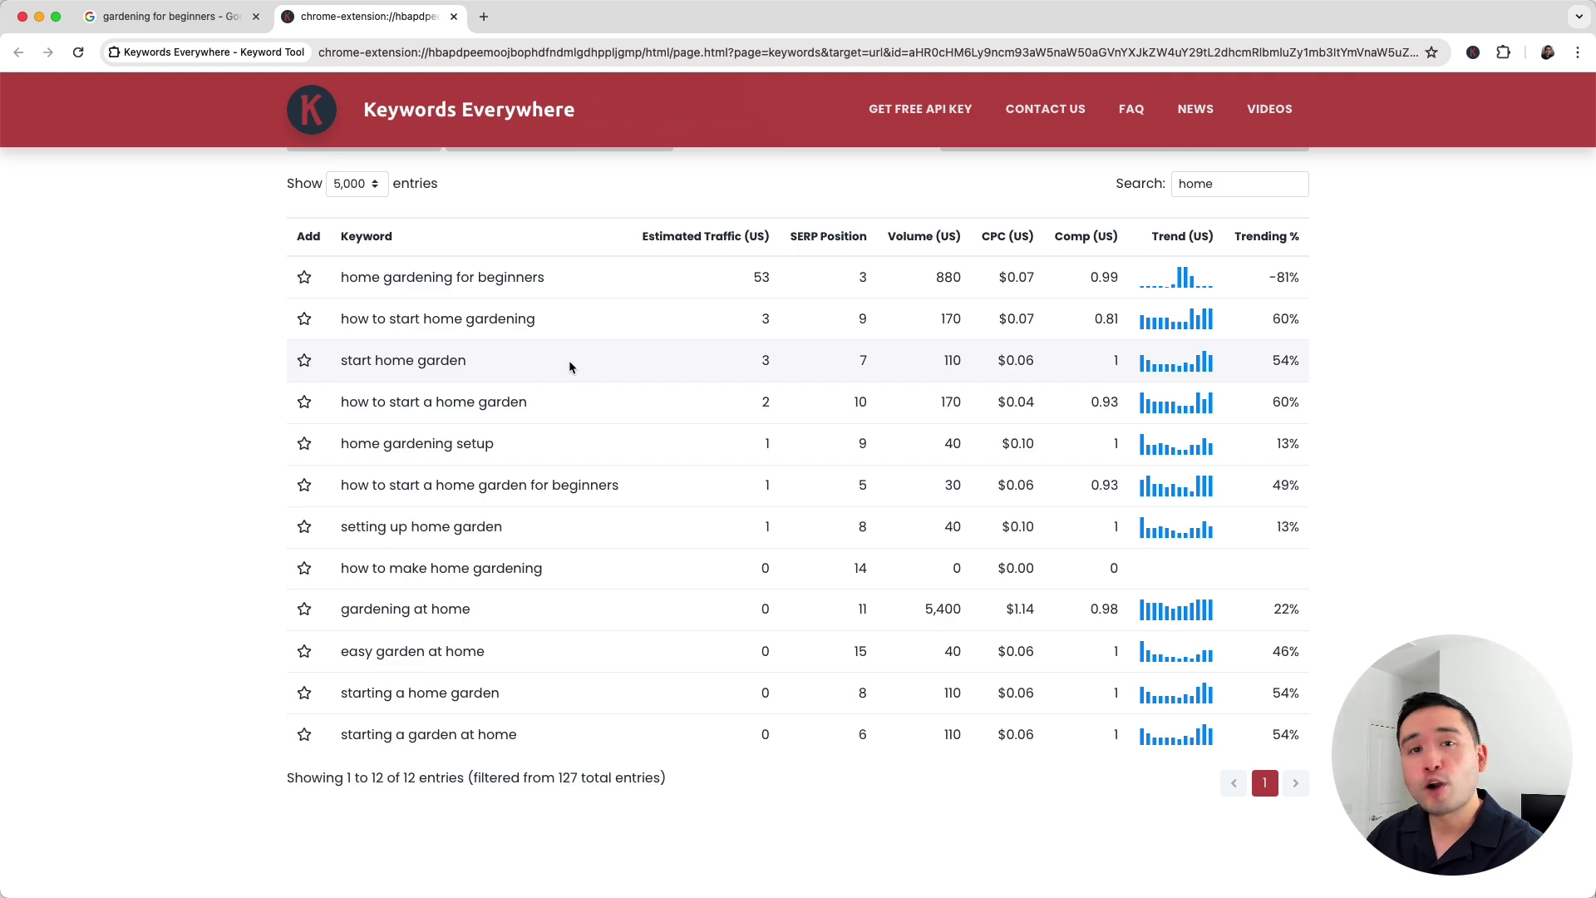
- Clear the "home" filter and look down the full keyword list for another recurring theme
scroll(570, 362, up, 1)
click(1294, 239)
scroll(831, 453, down, 5)
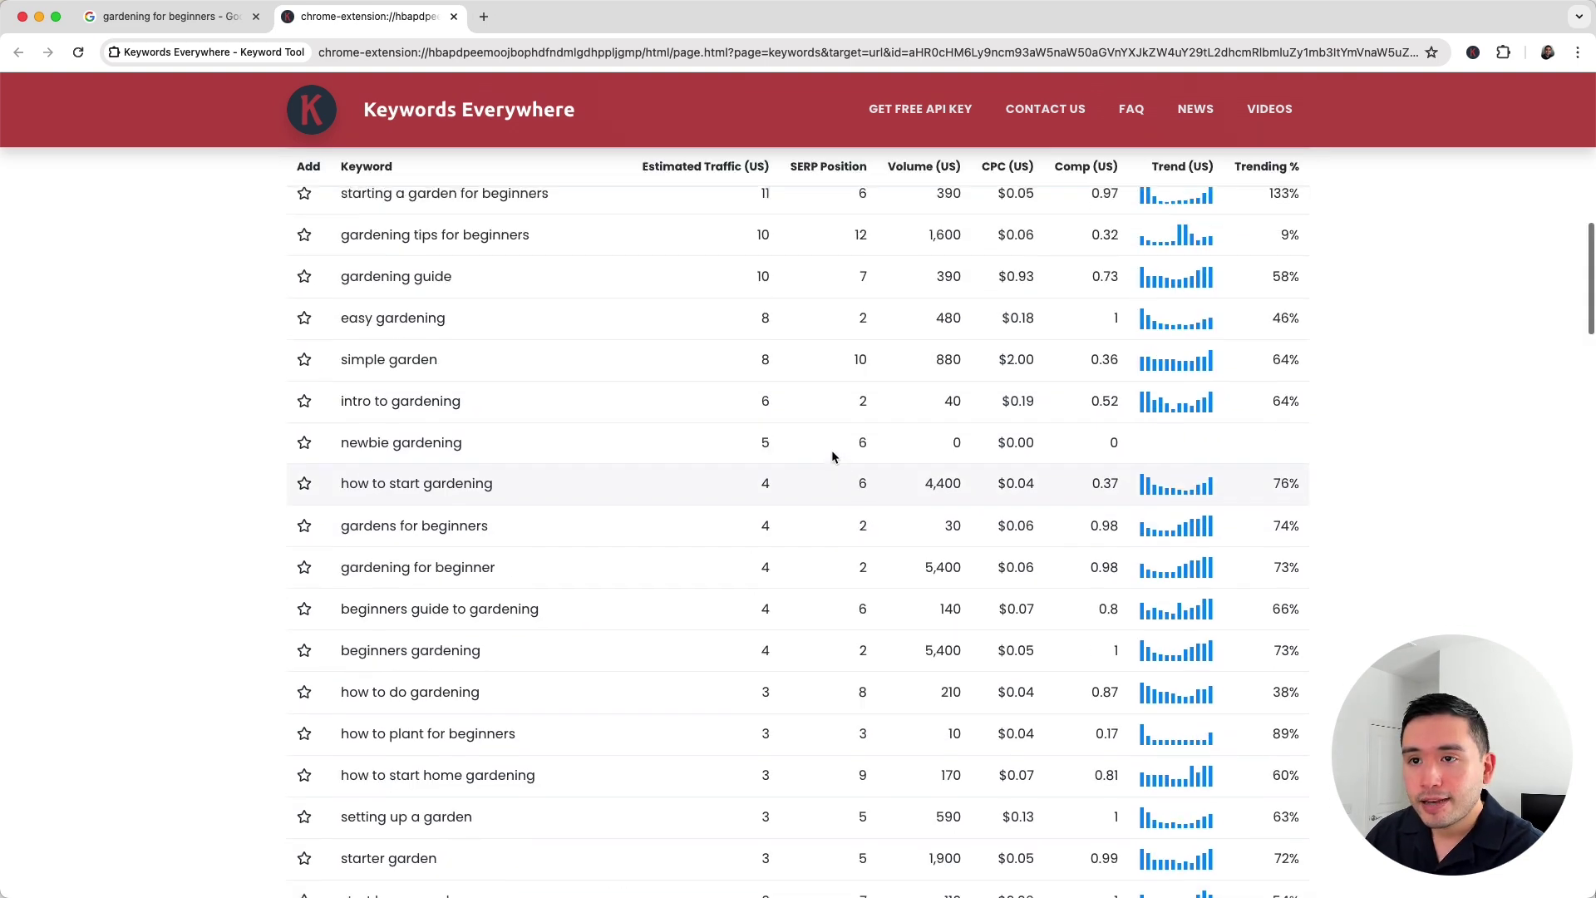
scroll(833, 457, down, 8)
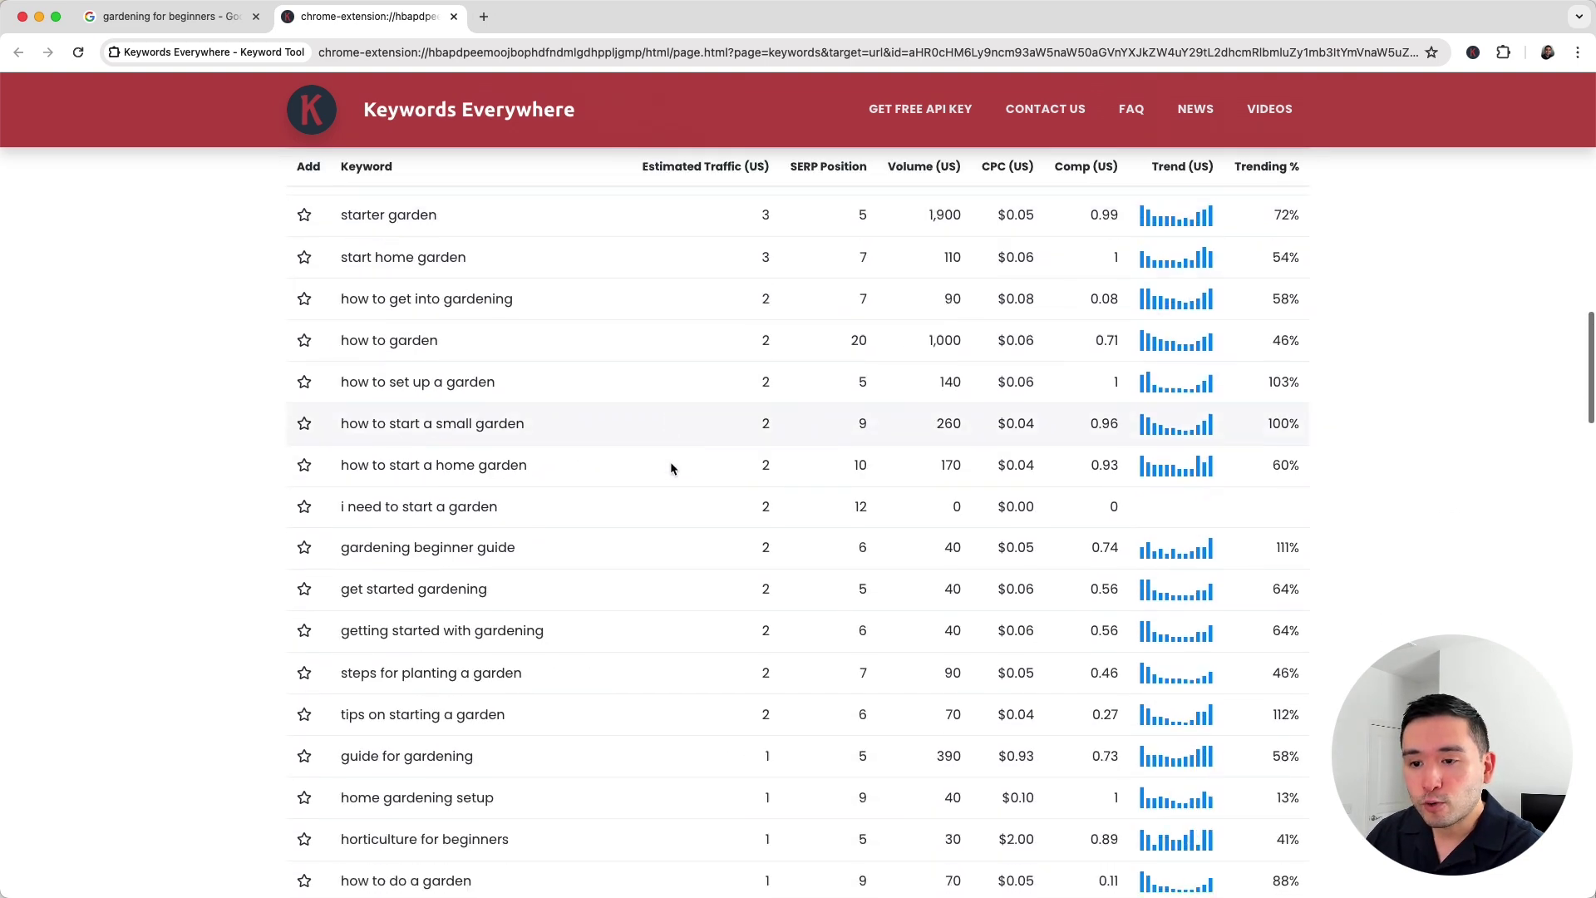
scroll(669, 461, down, 10)
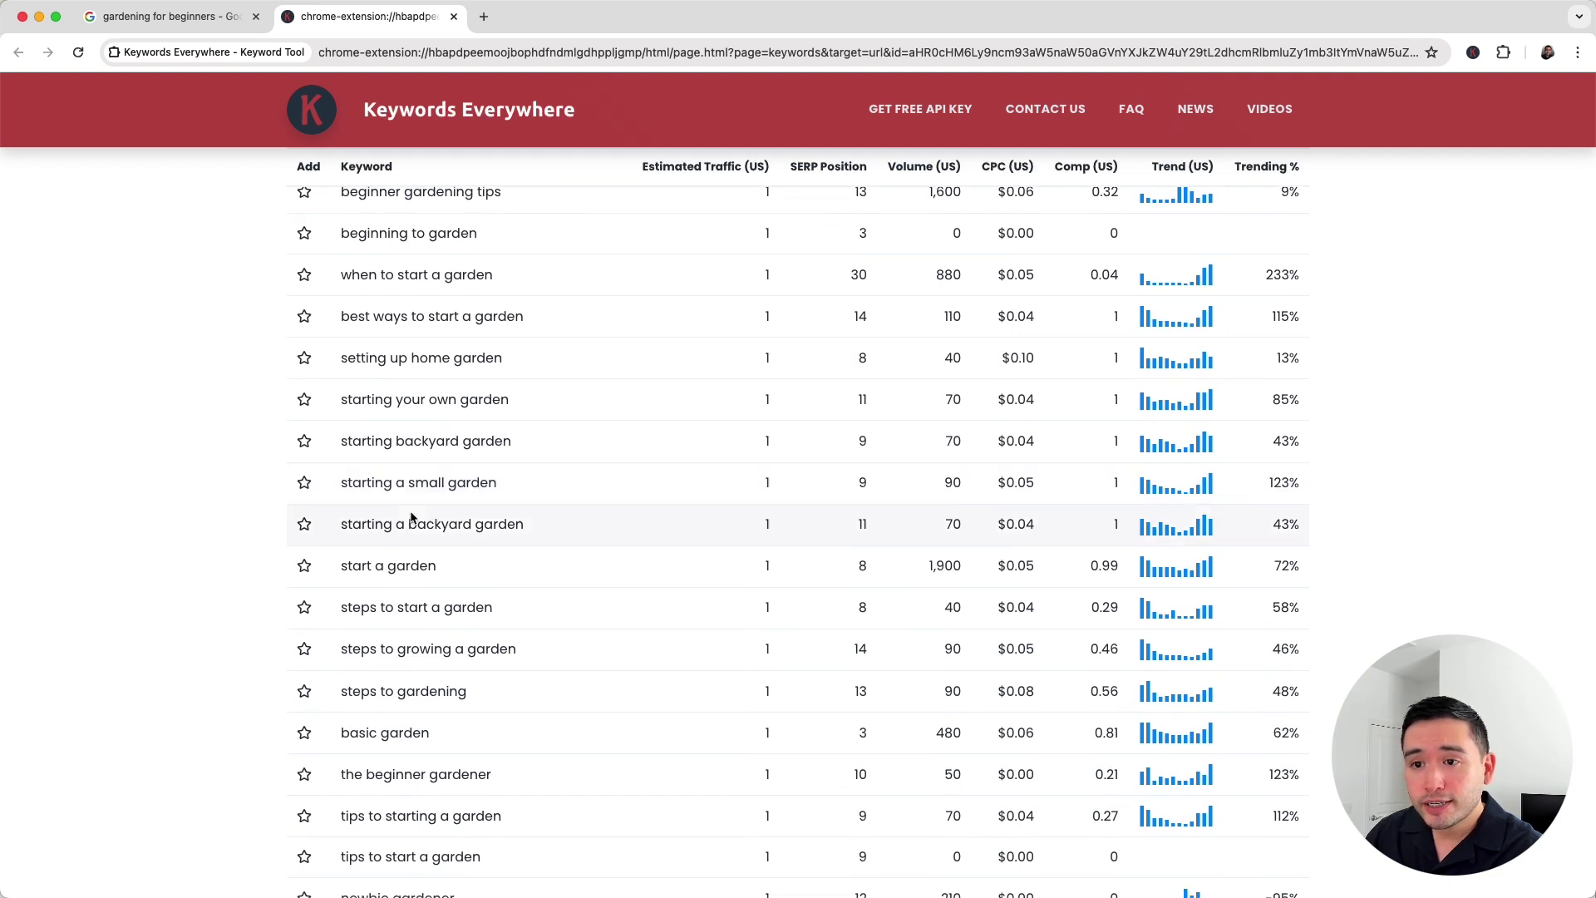
- Star the keywords "starting a backyard garden" and "starting a small garden" and highlight each of them
click(304, 525)
click(304, 482)
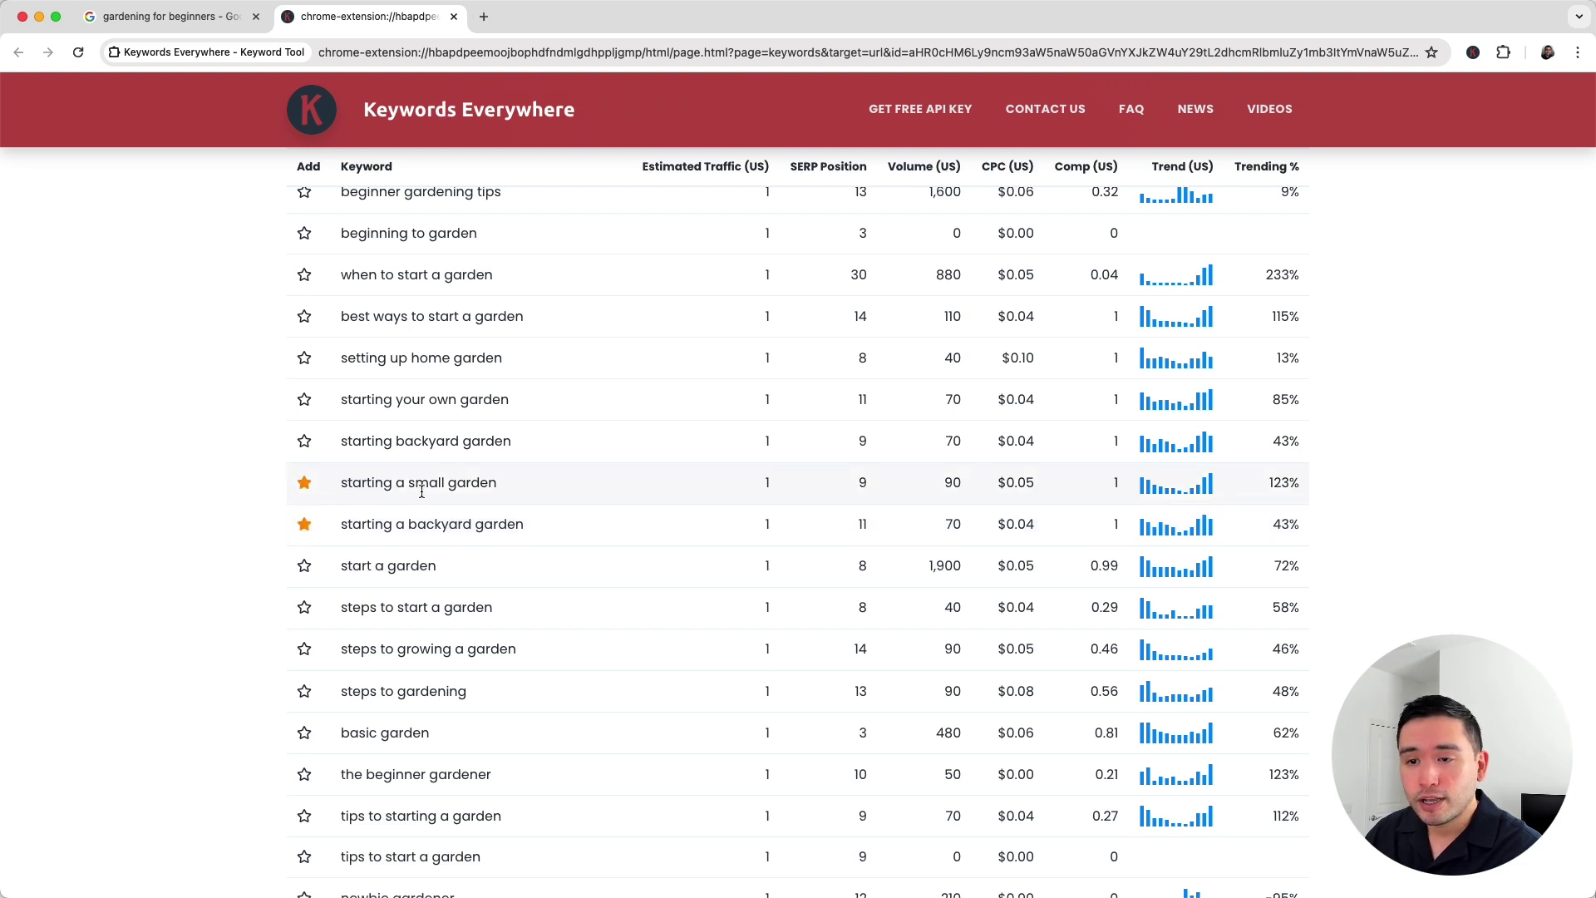
drag(341, 484, 501, 489)
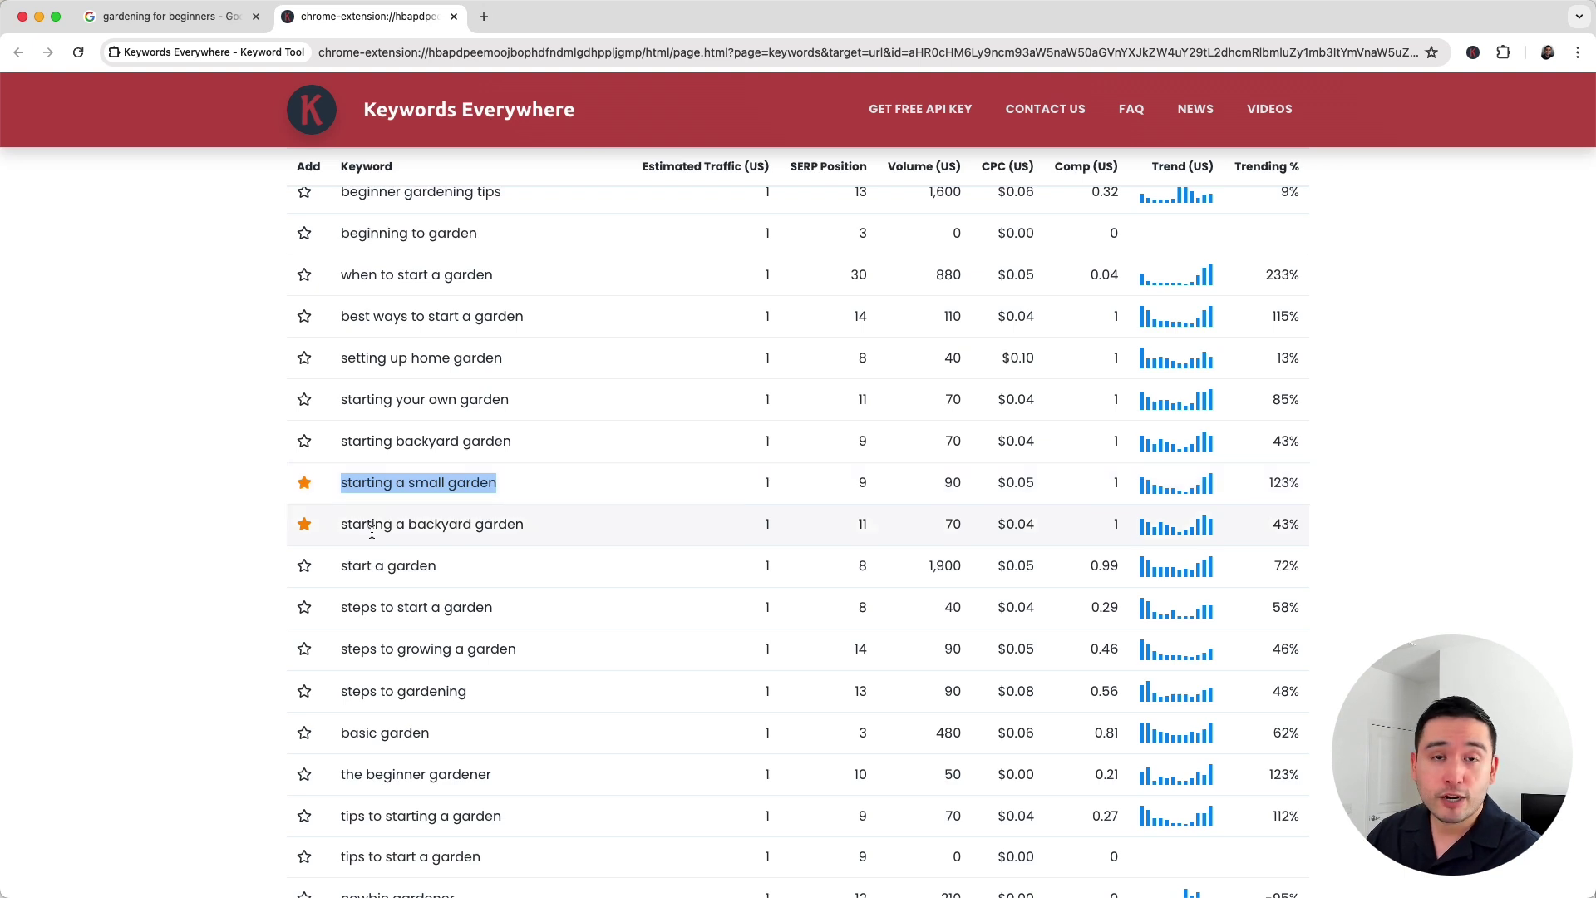
drag(344, 526, 550, 525)
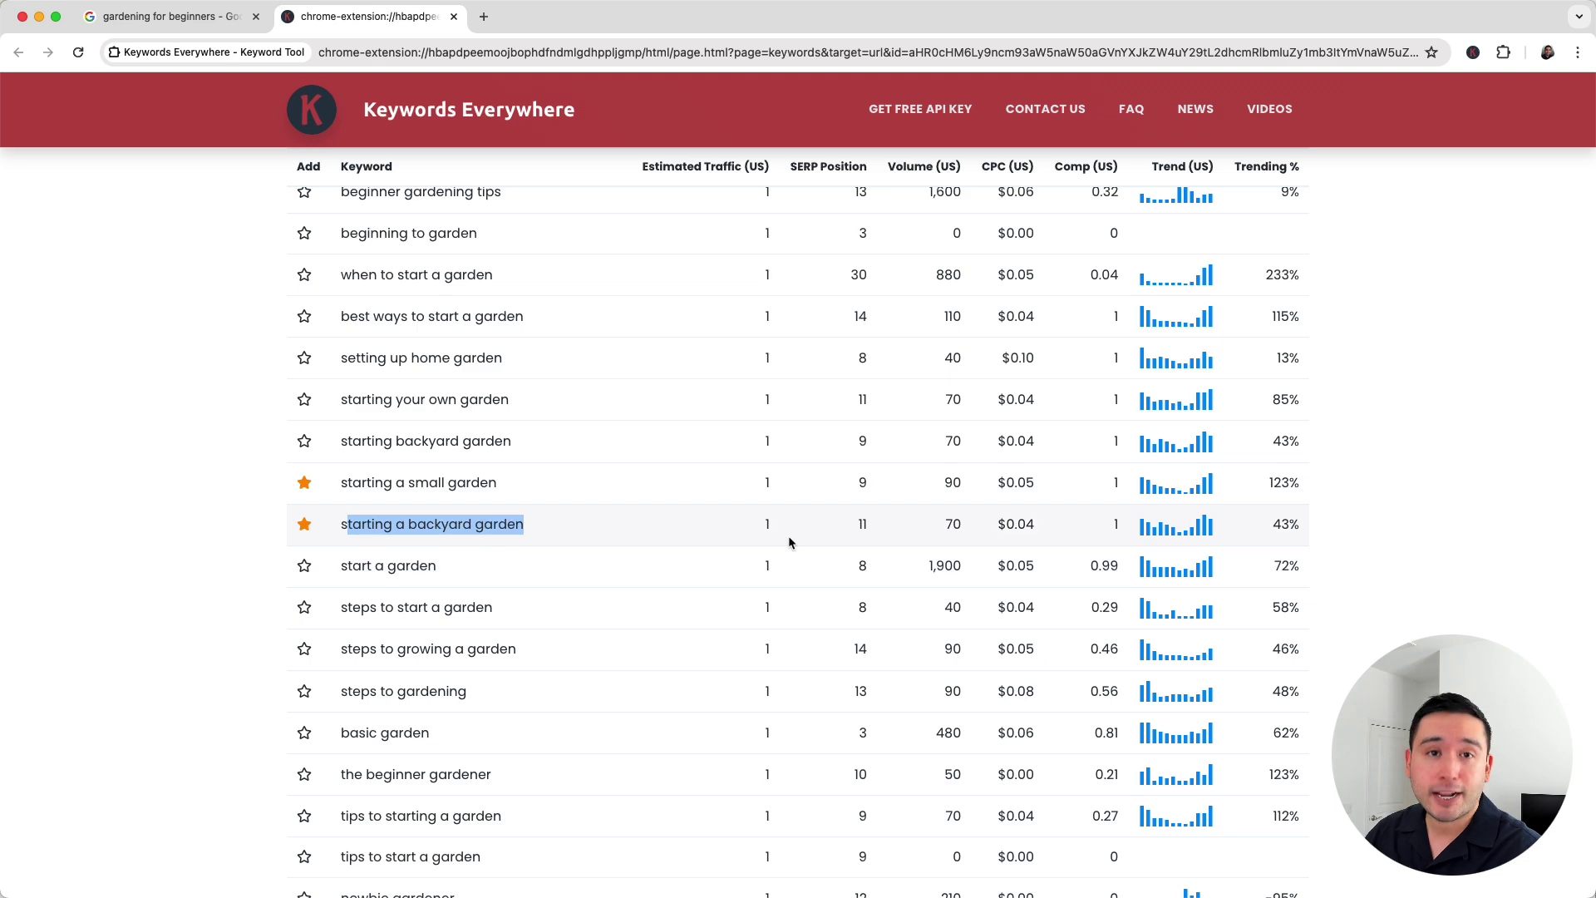
- Filter the keyword report by "backyard"
scroll(788, 535, up, 20)
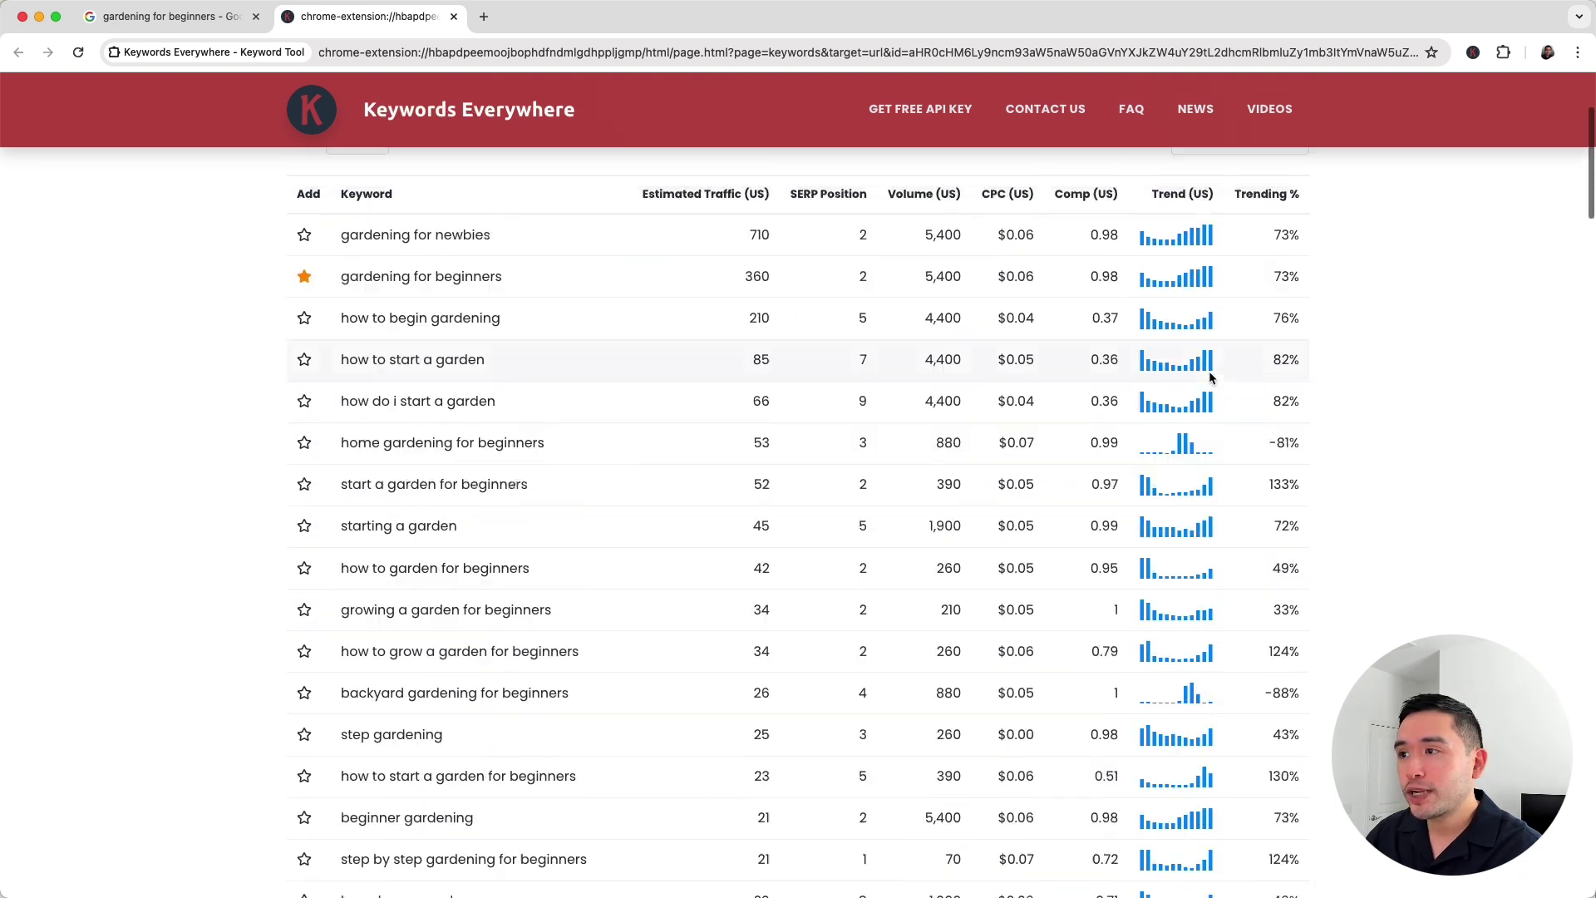
scroll(1209, 378, up, 3)
click(1238, 386)
text(backyard)
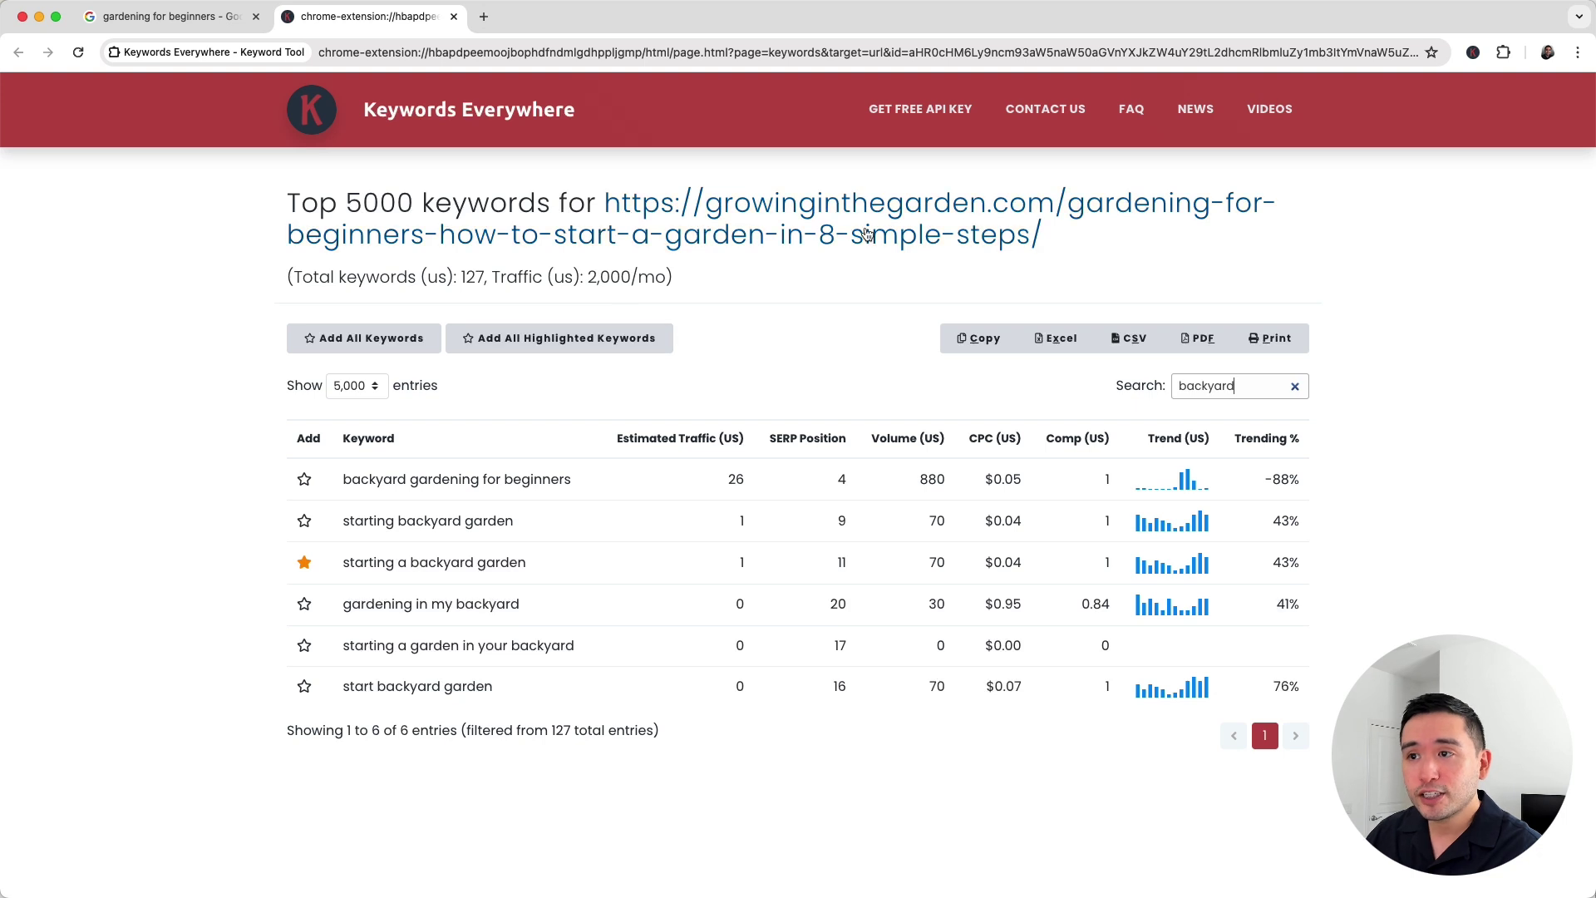
- Highlight "backyard gardening for beginners" and the other "backyard" keywords with their metrics, finishing by clearing the highlight
double_click(460, 563)
click(343, 479)
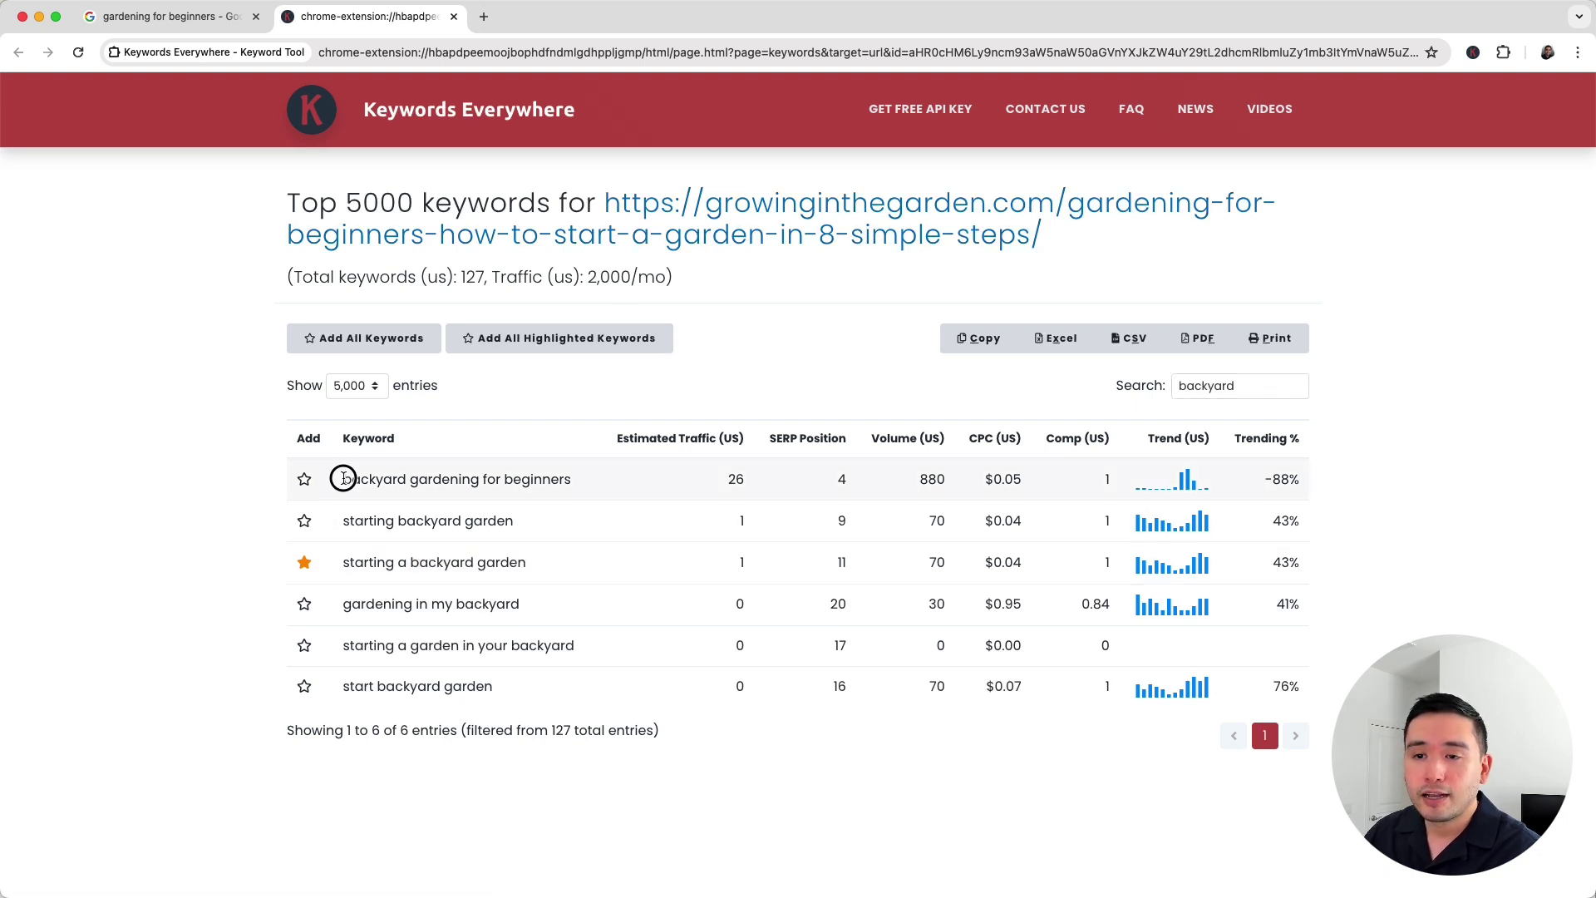
drag(345, 481, 578, 479)
drag(366, 516, 615, 591)
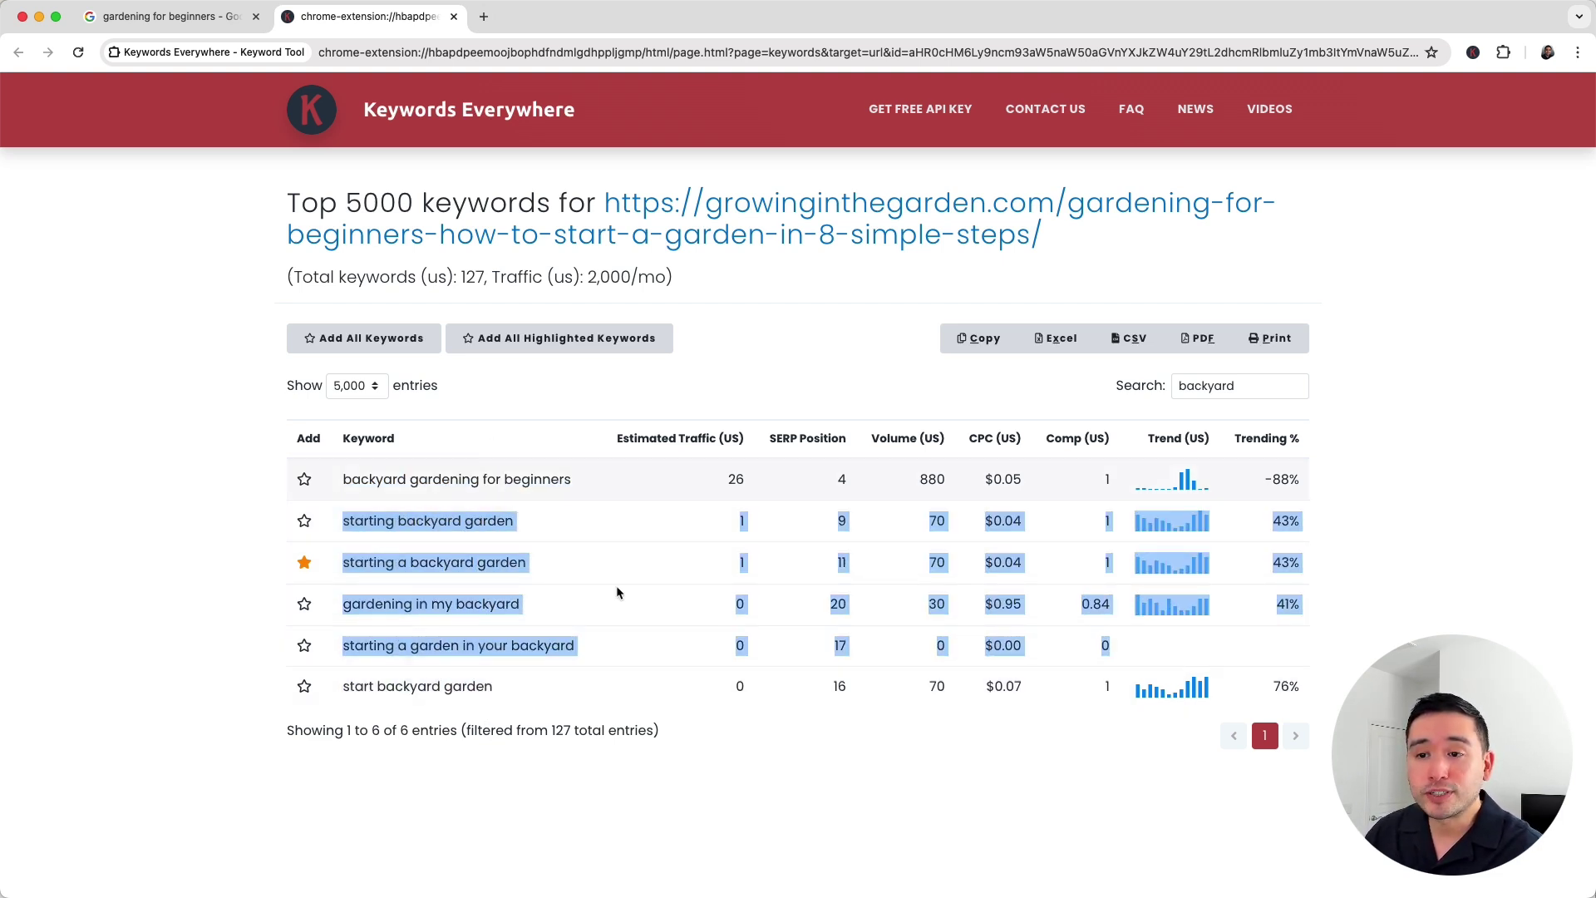
click(175, 409)
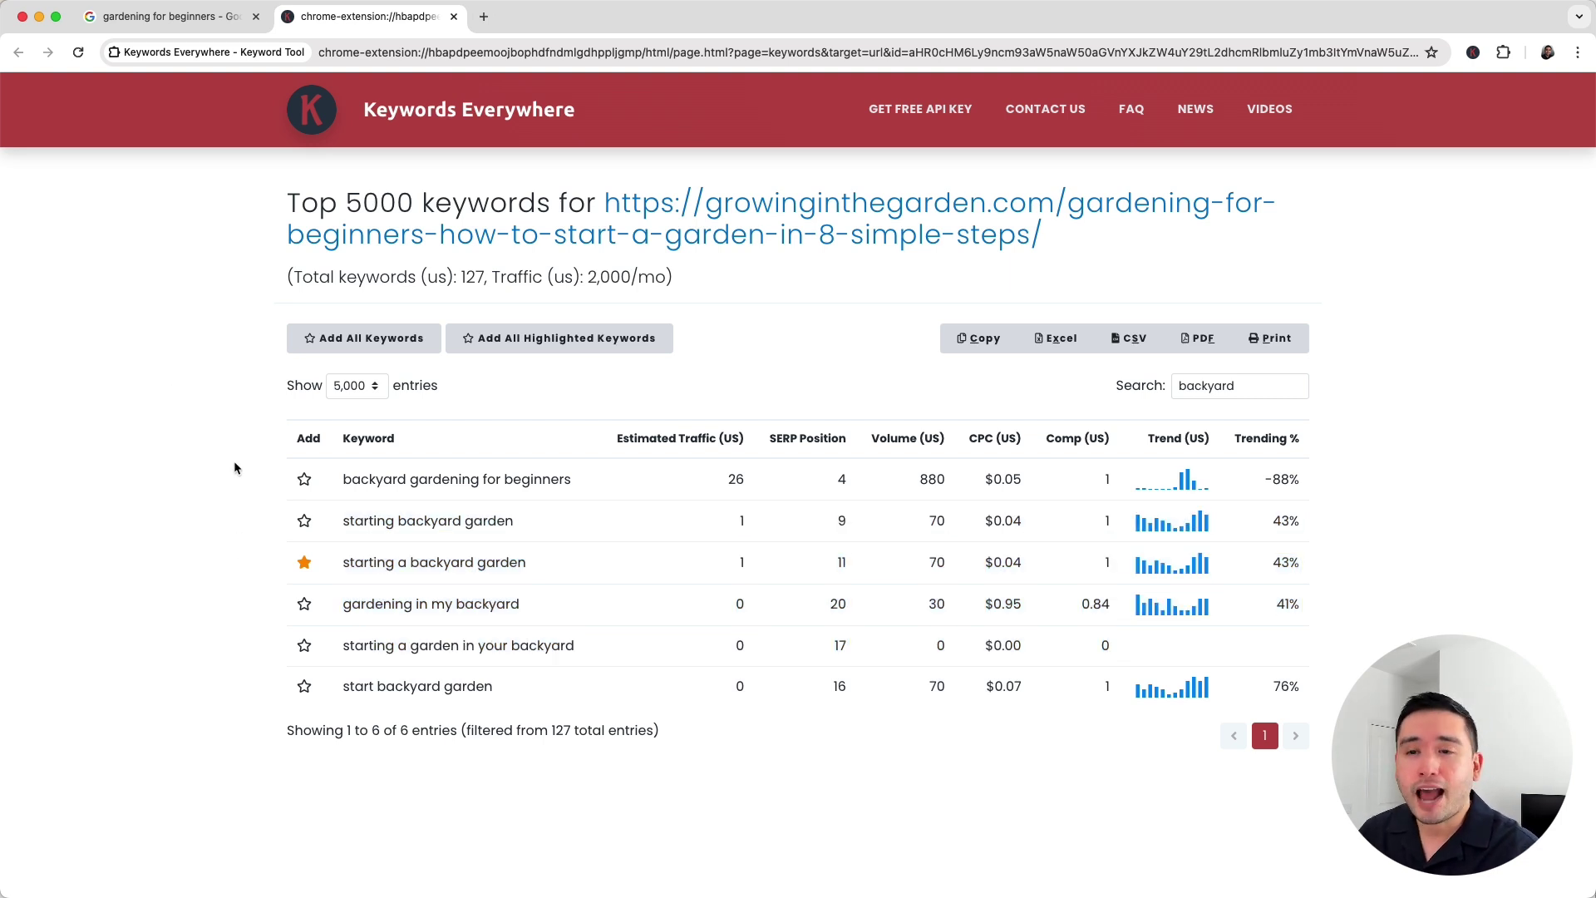
- Remove the star from "starting a backyard garden" and clear the "backyard" filter
click(304, 562)
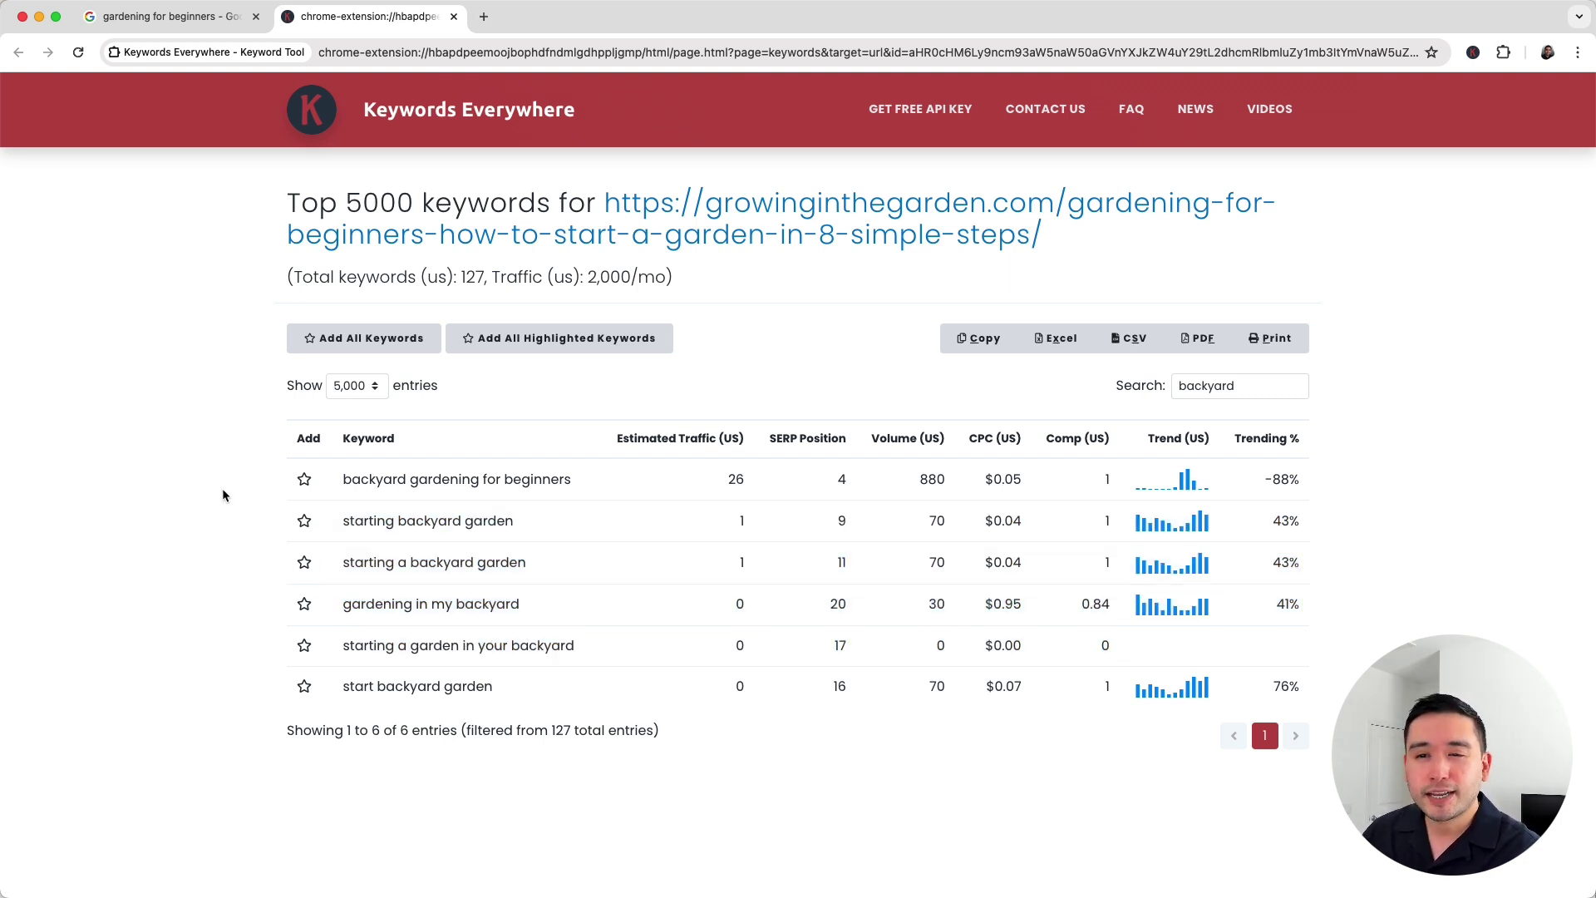
drag(1245, 392, 1172, 390)
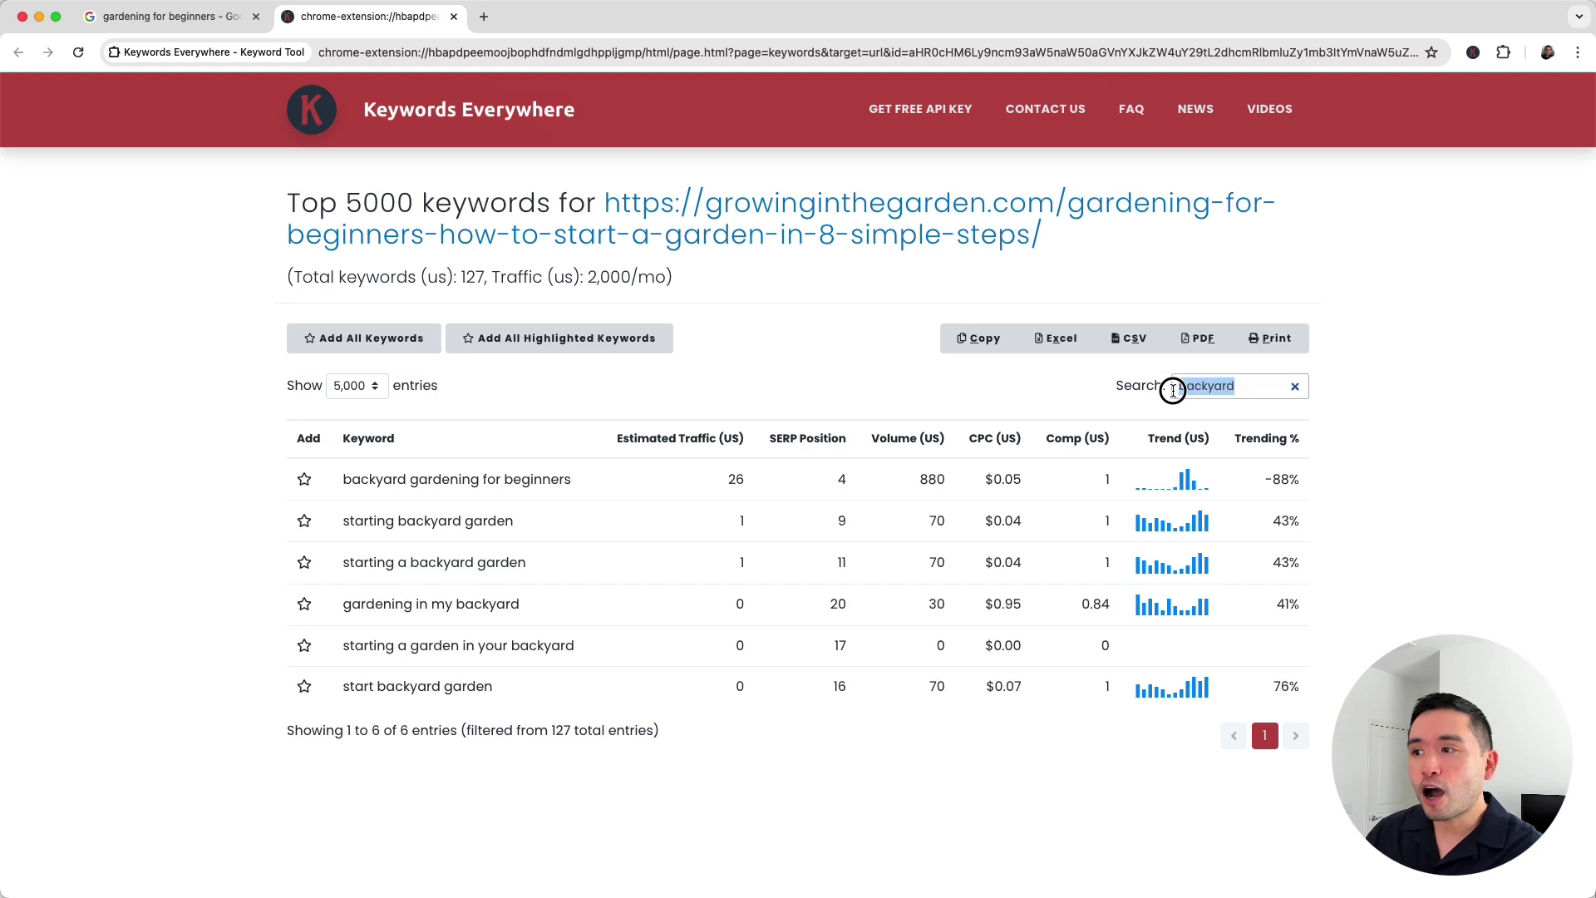
key(BackSpace)
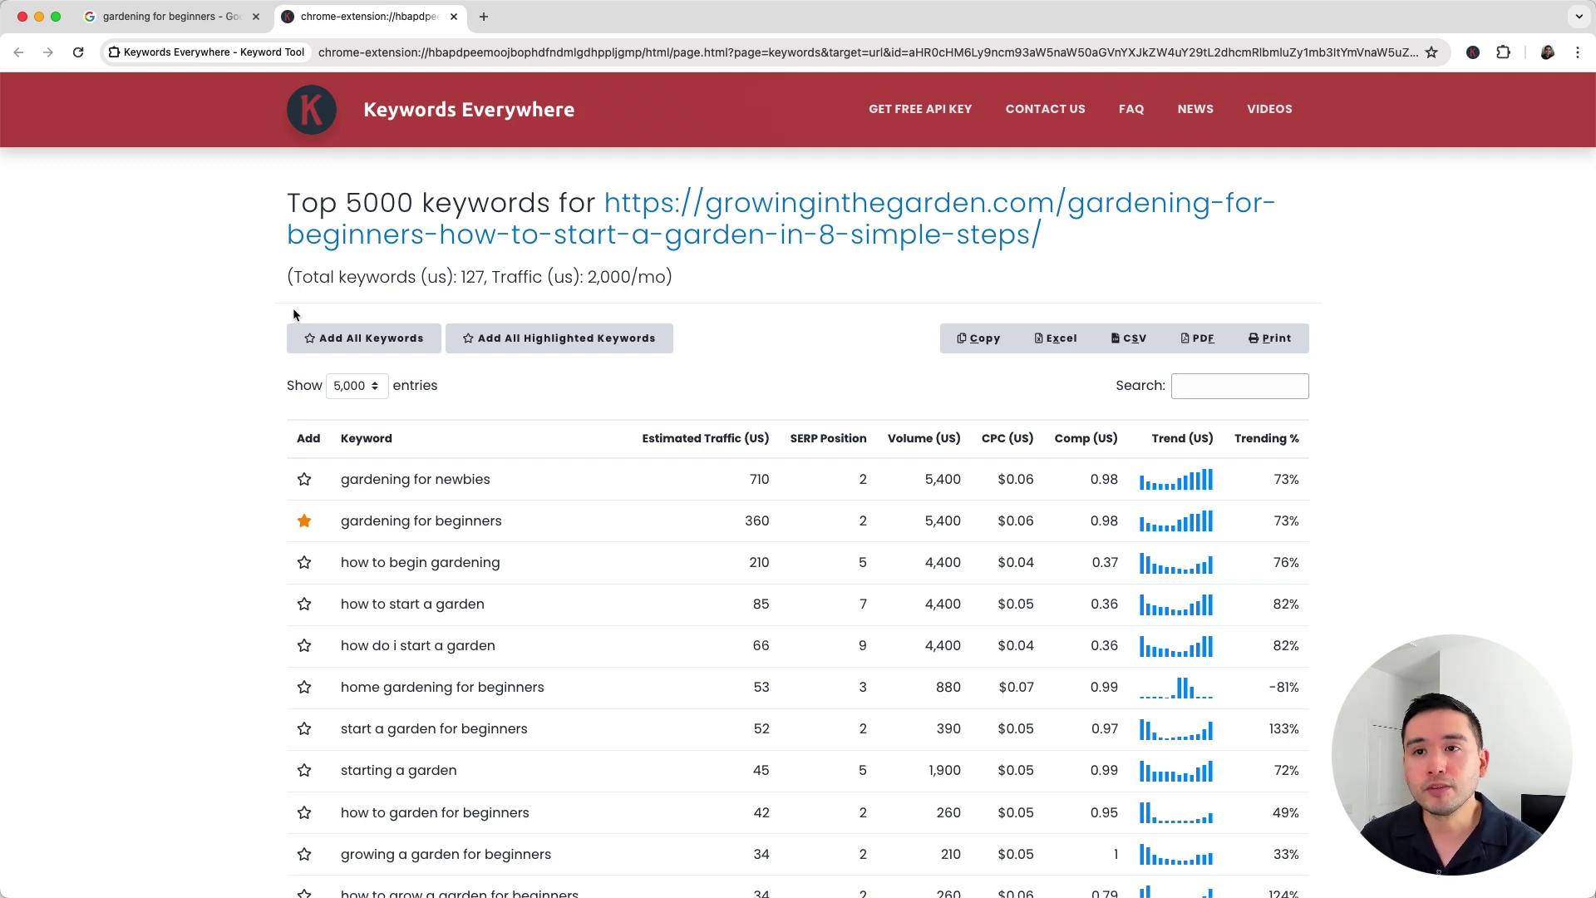
- Review the unfiltered keyword report for the Growing In The Garden page, from its first keywords down and back
scroll(333, 325, down, 3)
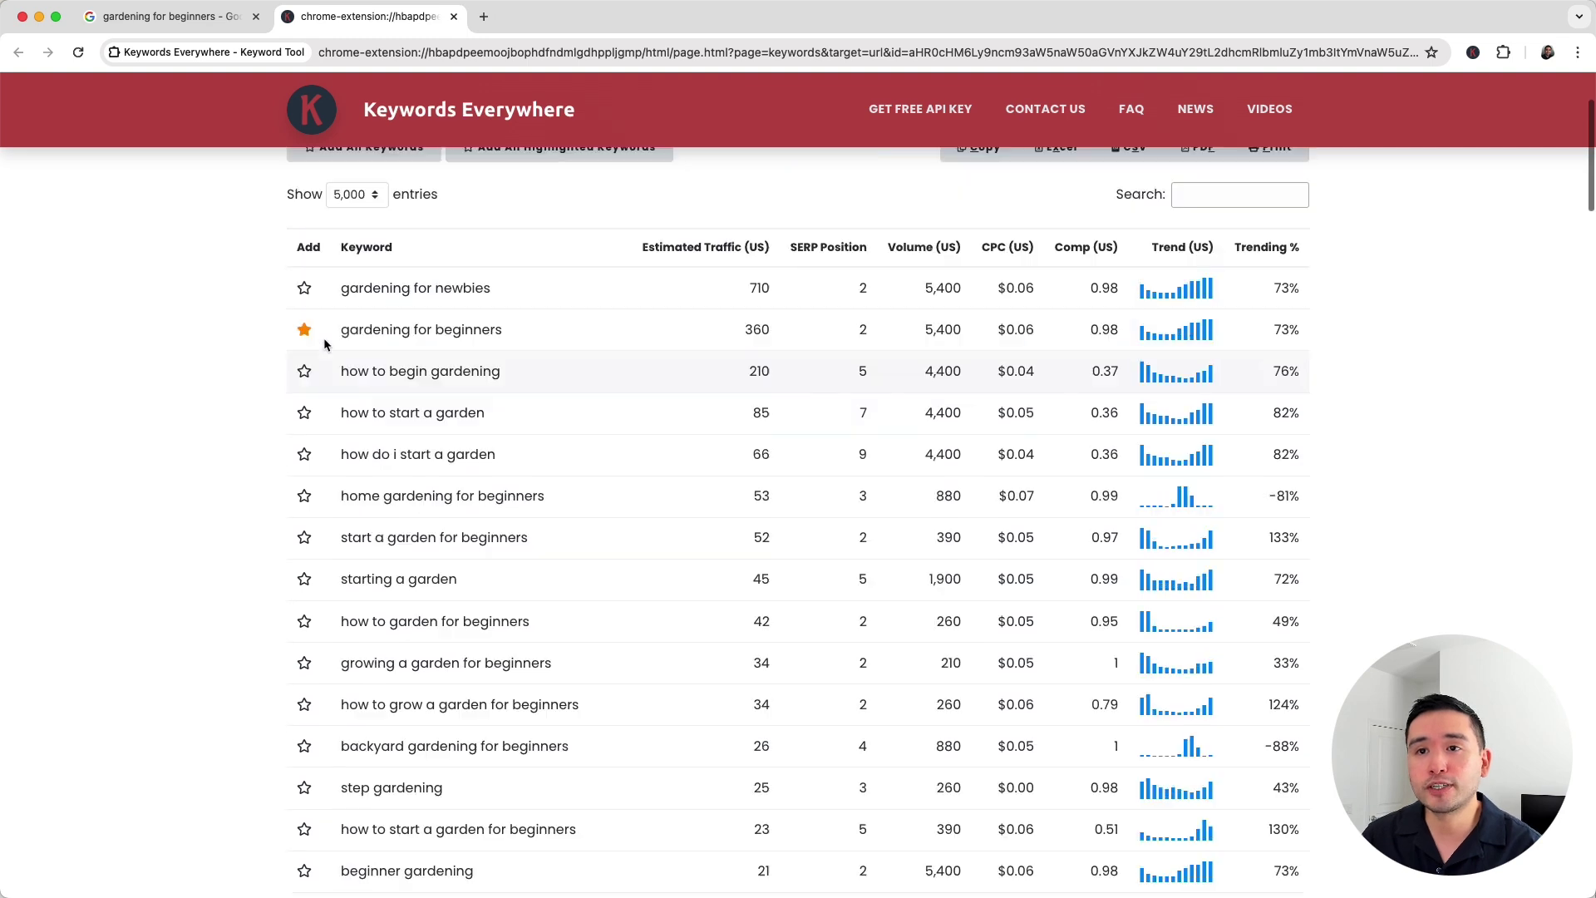
scroll(764, 285, up, 3)
scroll(765, 283, down, 10)
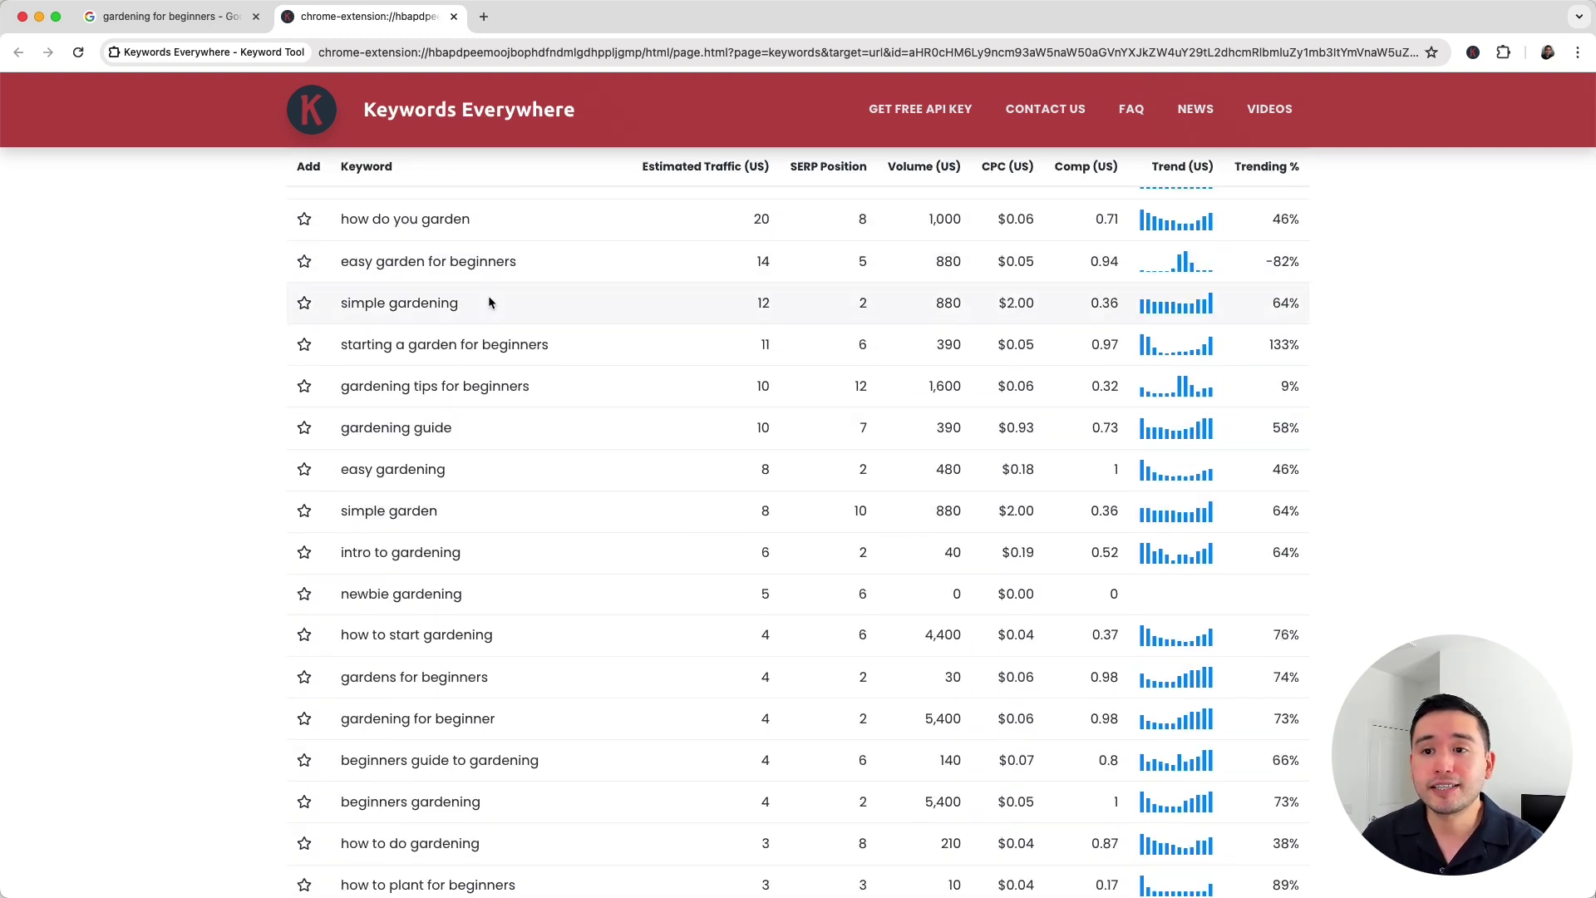
scroll(516, 463, up, 5)
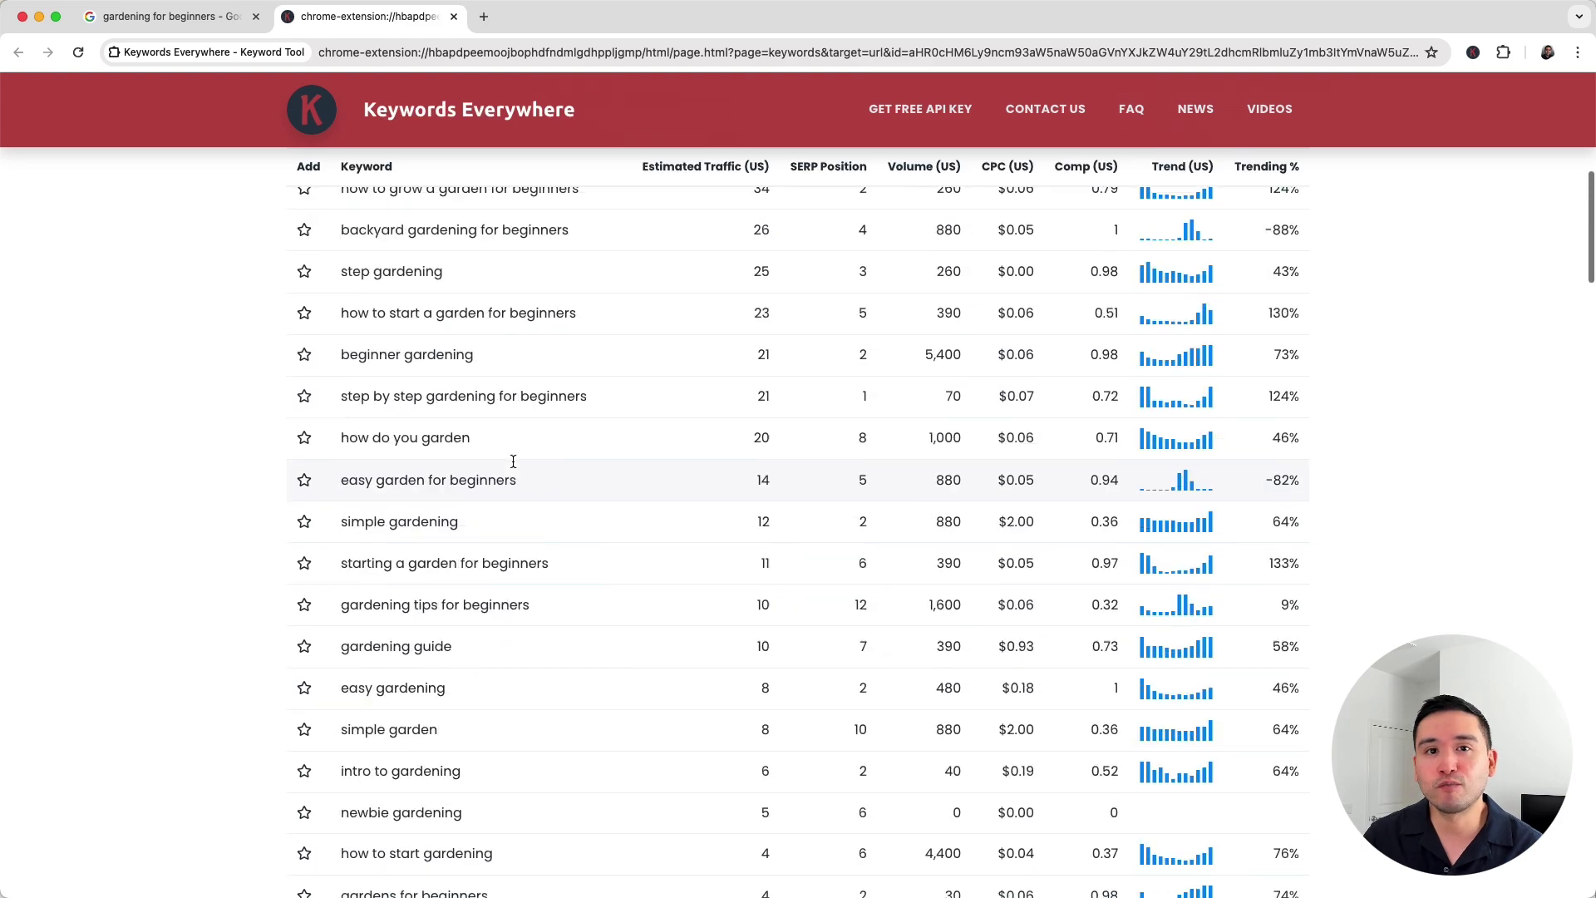
scroll(515, 458, up, 7)
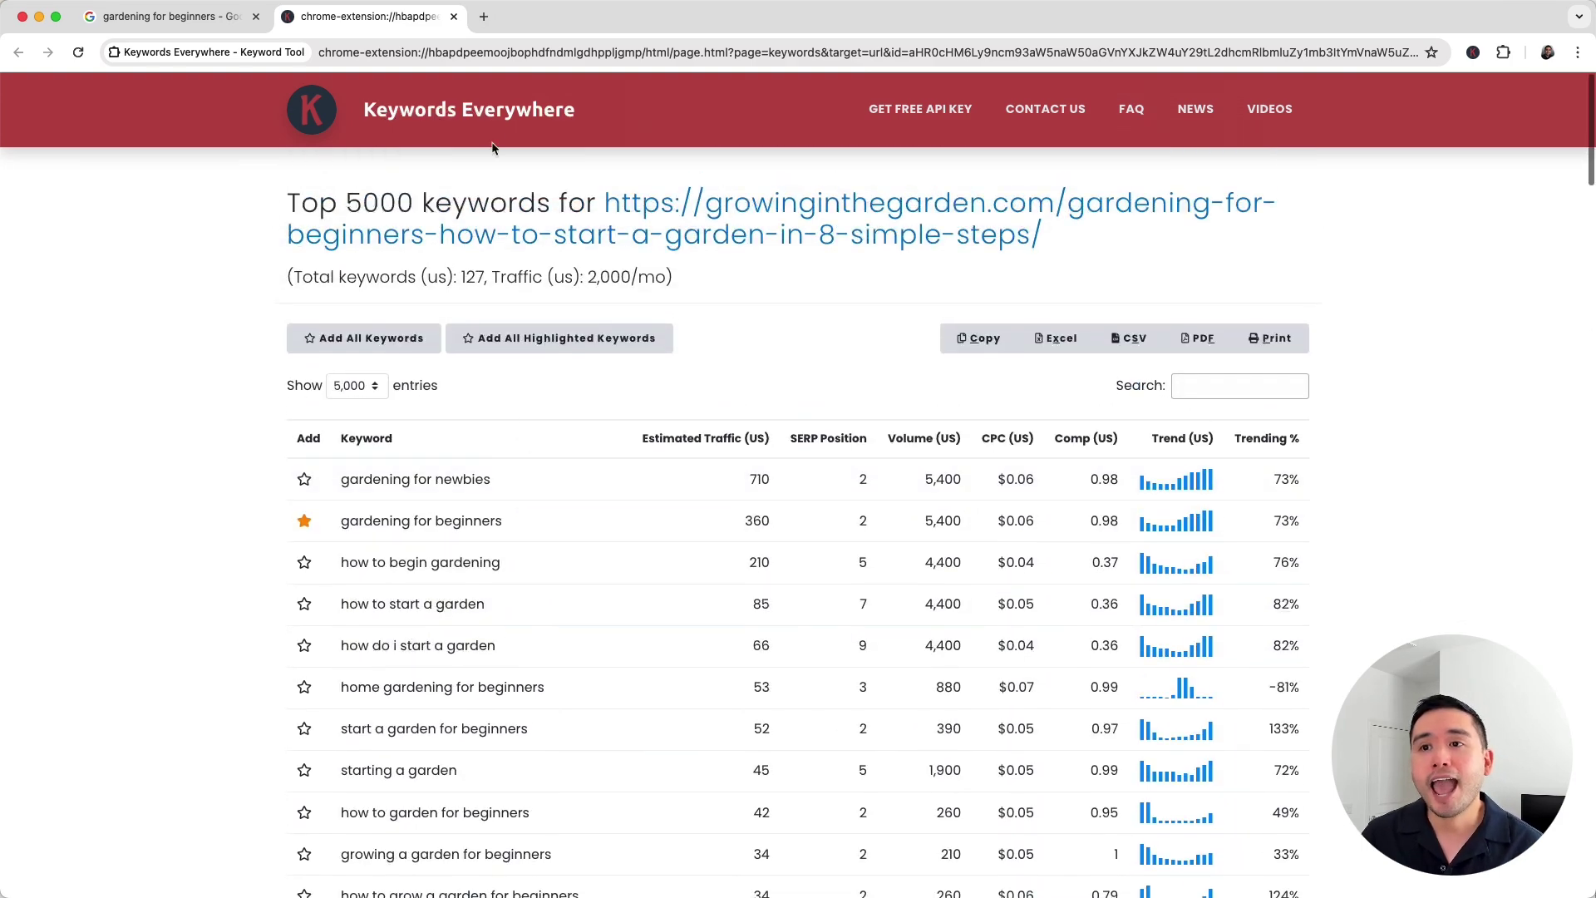
- Return to the Google results for "gardening for beginners" and look through the People Also Search For keywords
click(170, 17)
scroll(998, 316, up, 2)
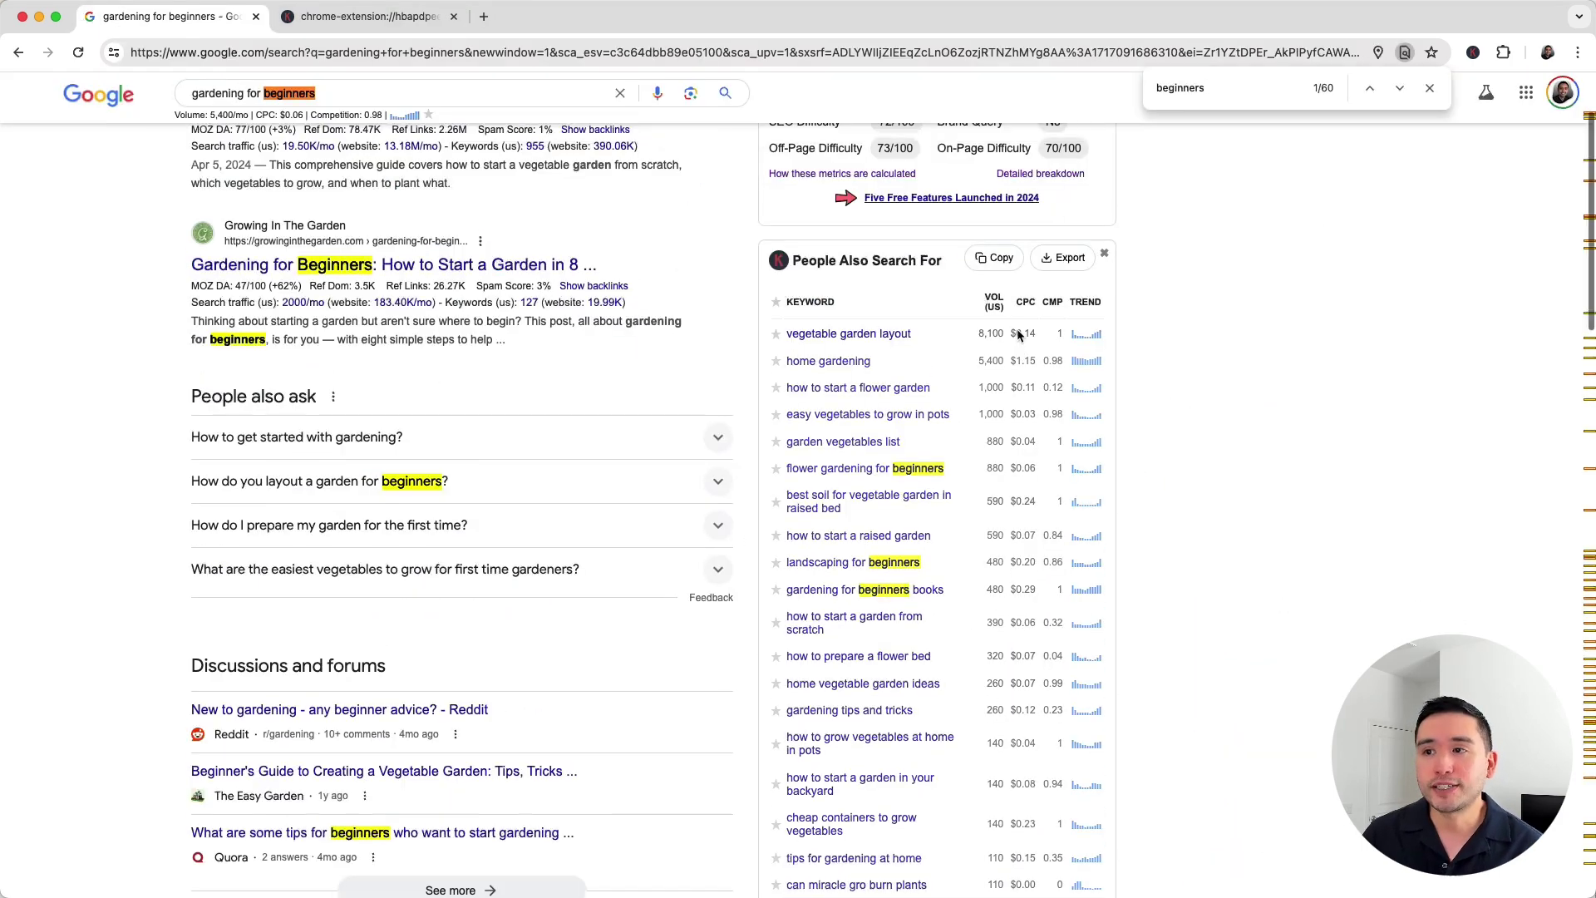
scroll(1019, 334, down, 5)
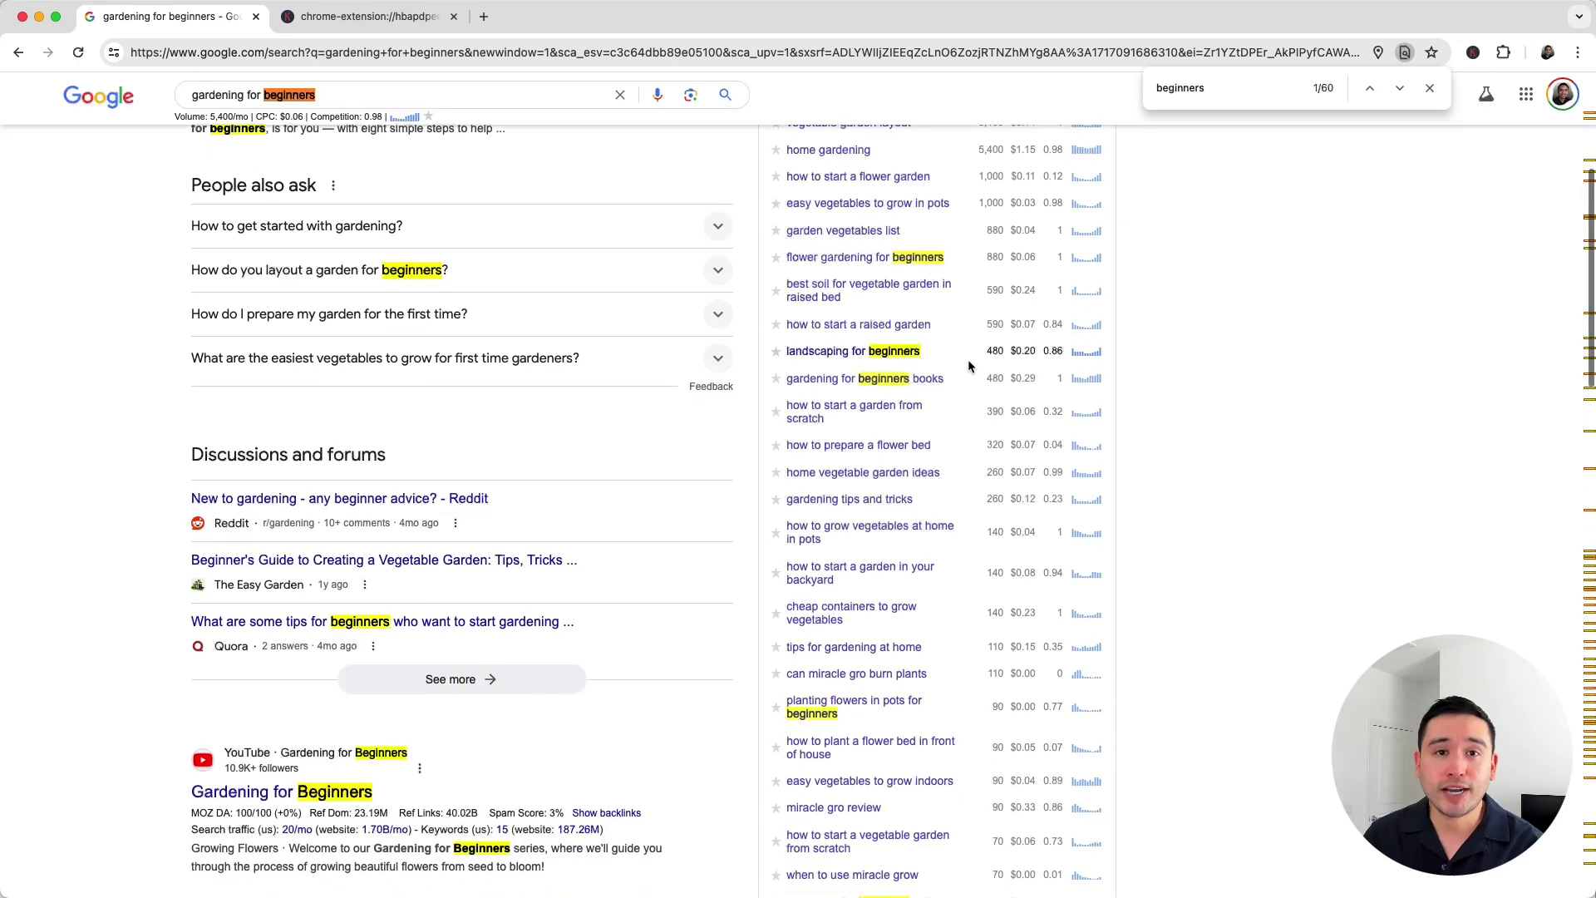
scroll(972, 363, up, 2)
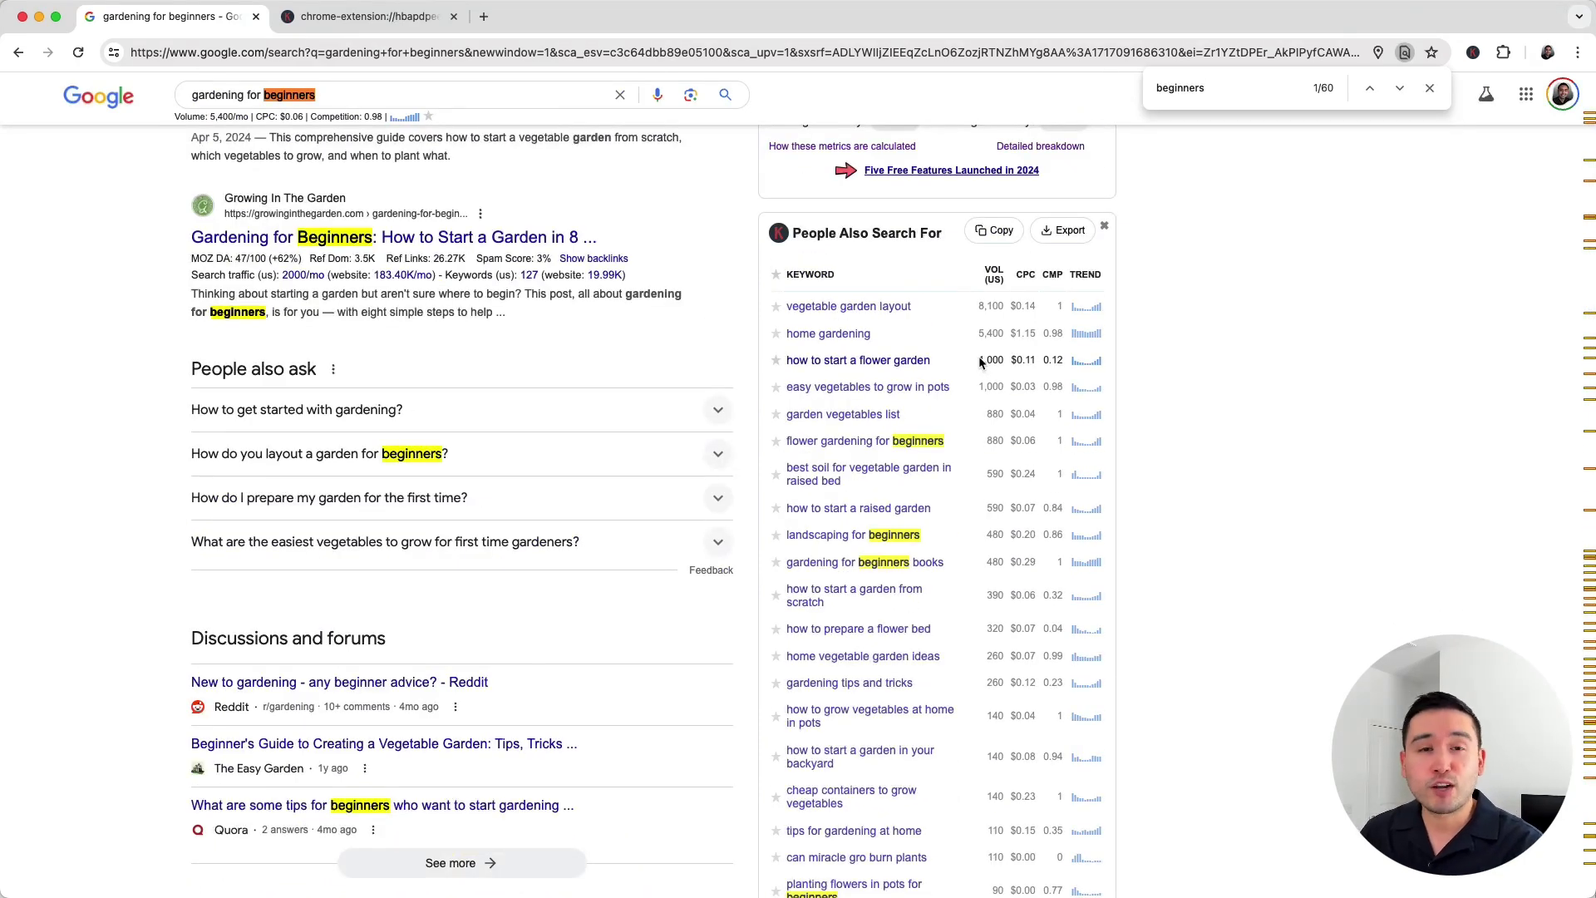
scroll(985, 358, down, 2)
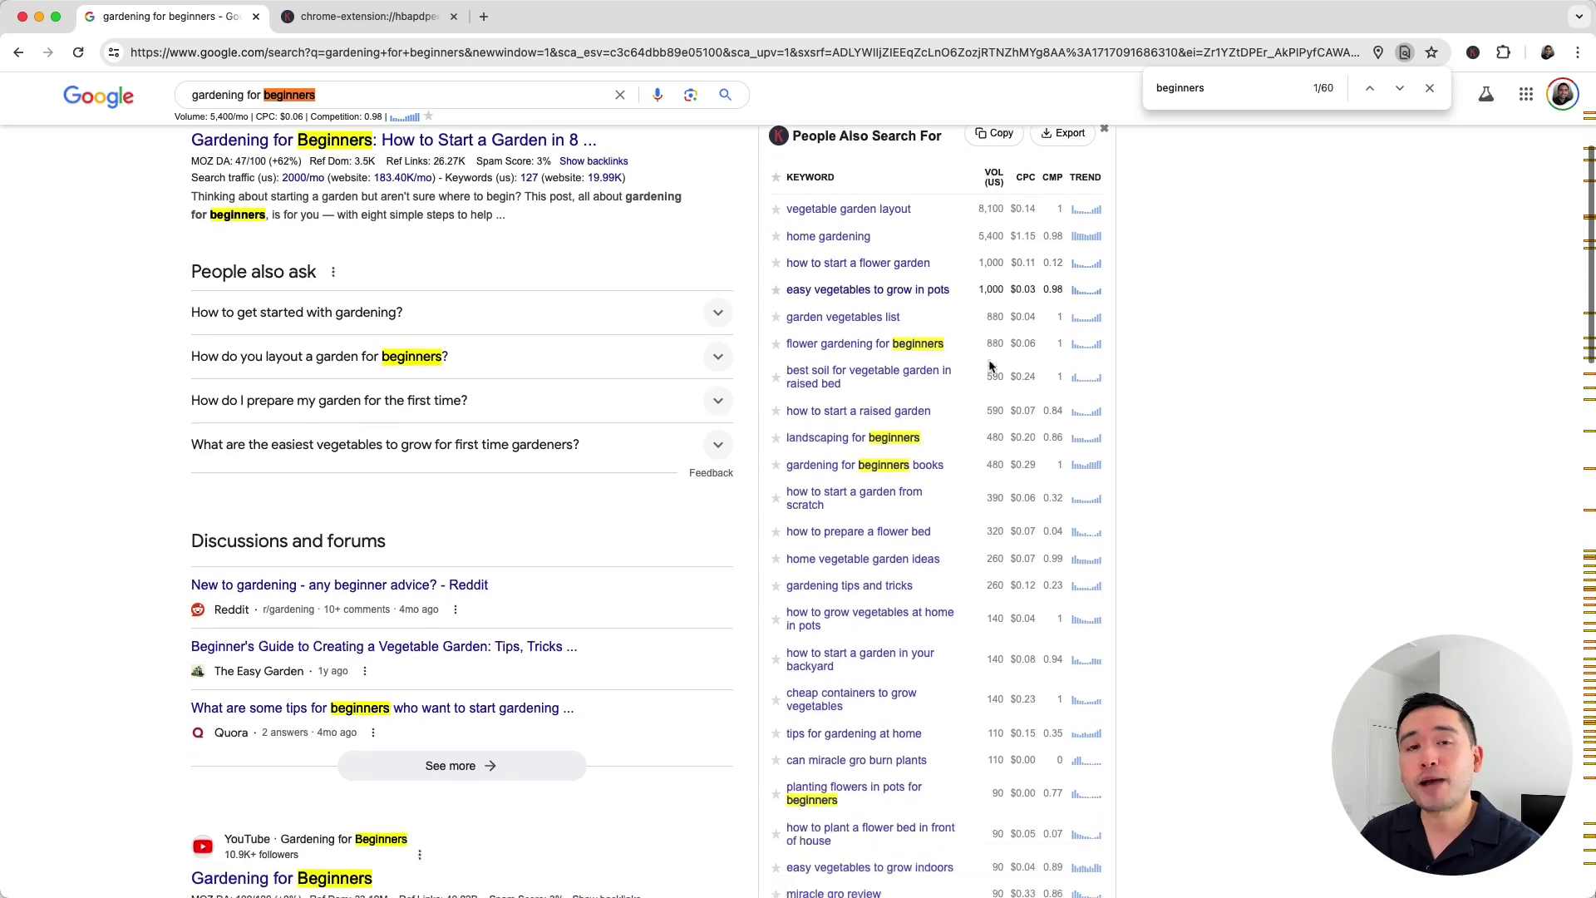
scroll(991, 364, down, 4)
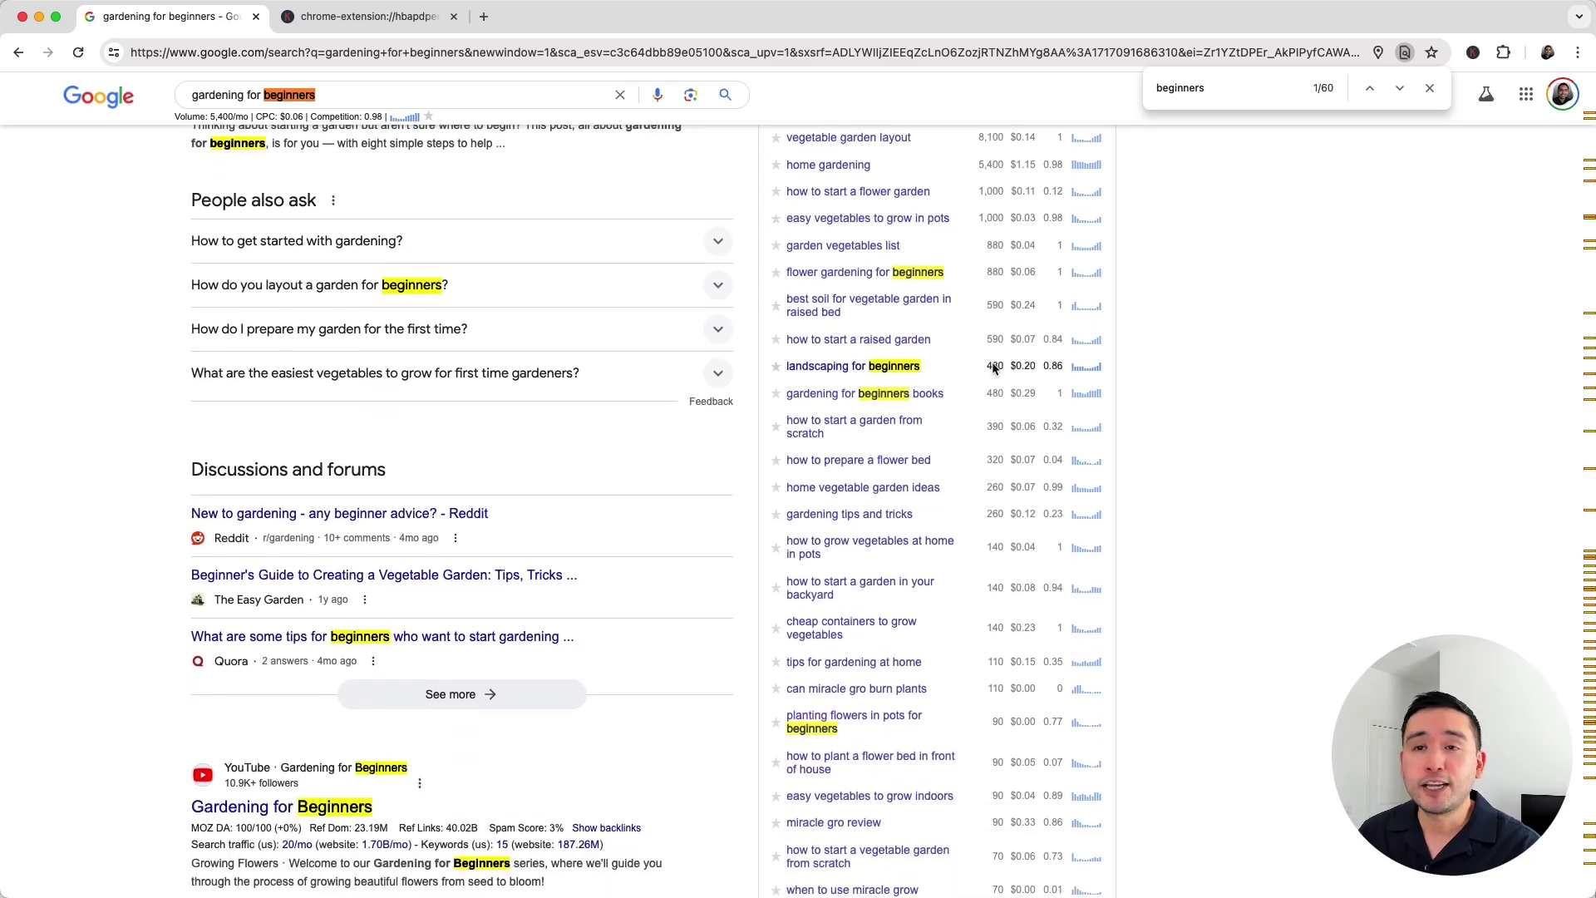
scroll(997, 366, up, 8)
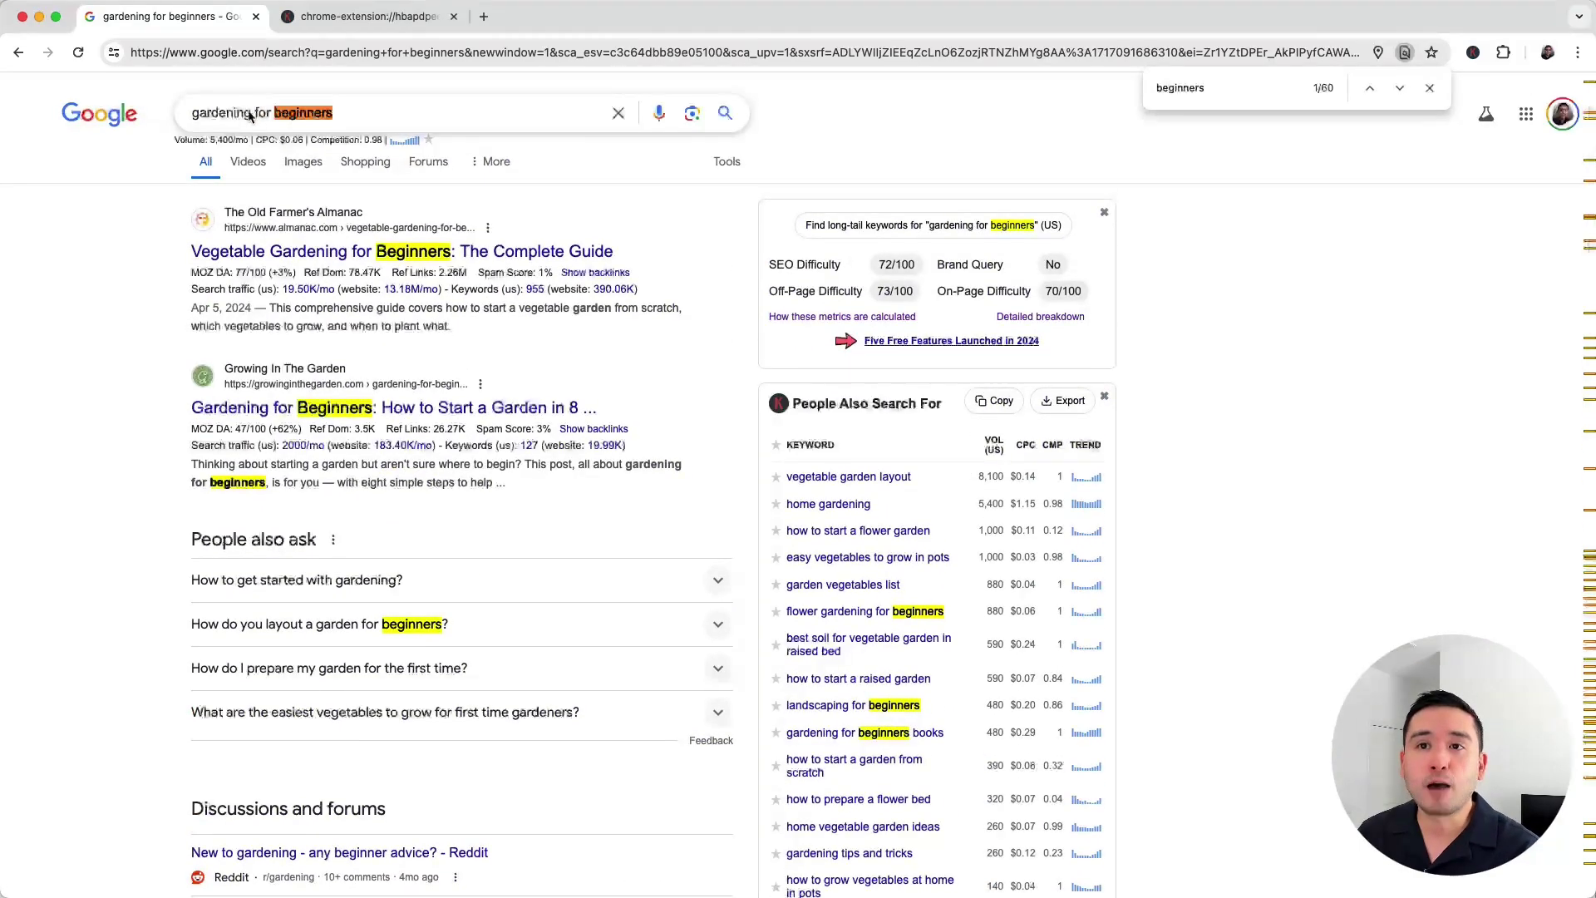